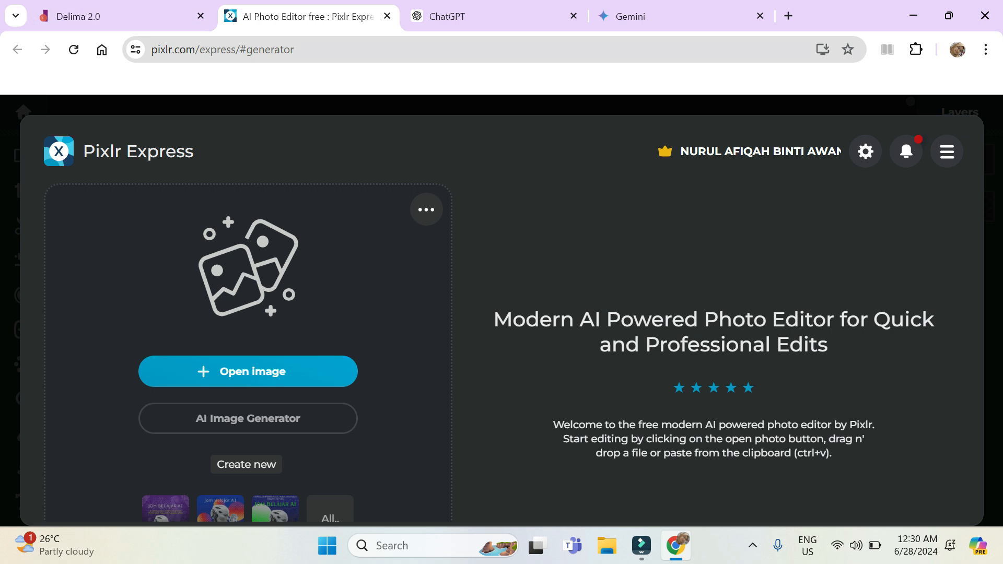
Open the Pixlr-AI Image Generator from the AI tools in DELIMa and close the duplicate Pixlr page
{"action": "left_click", "coordinate": [78, 17]}
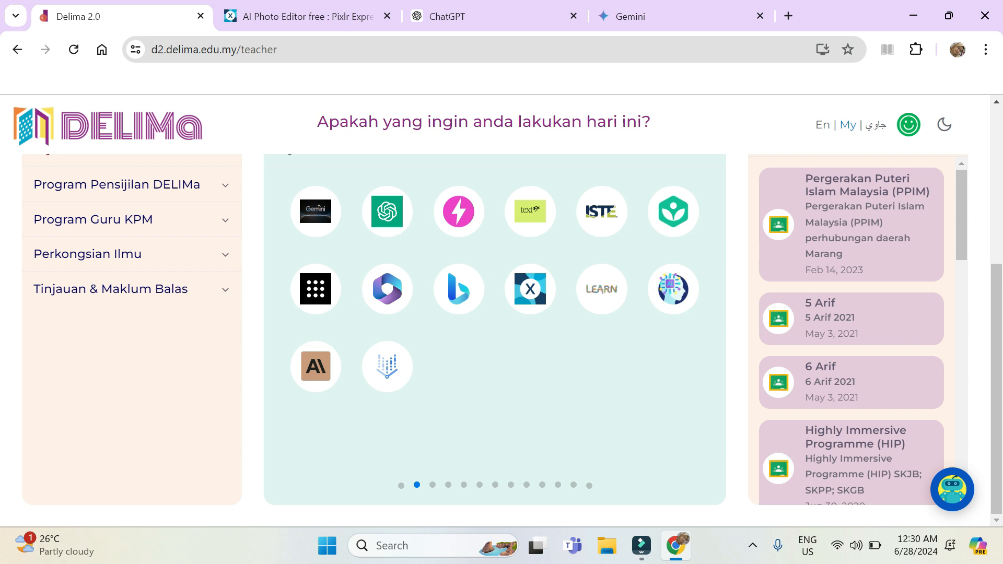
{"action": "left_click", "coordinate": [542, 485]}
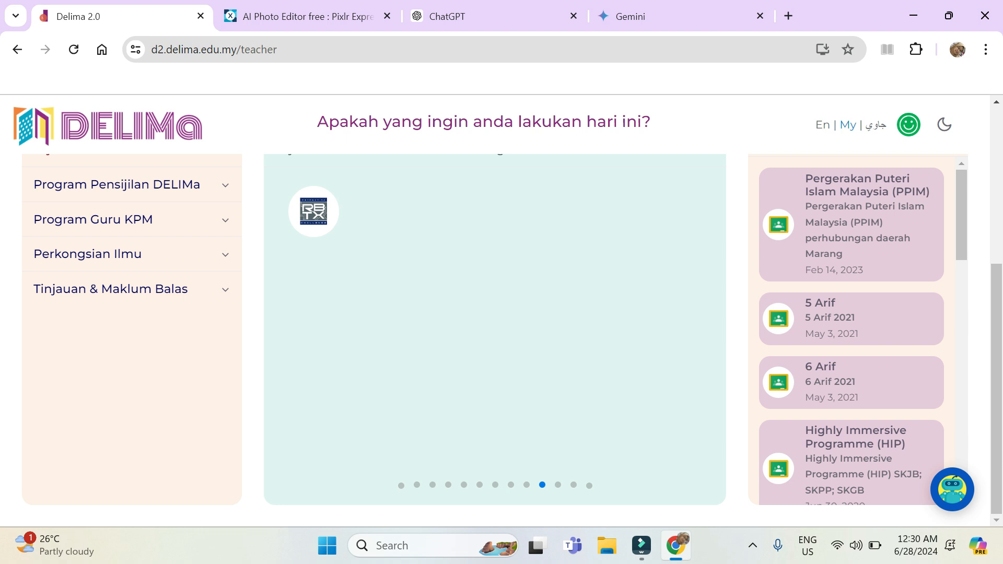
{"action": "left_click", "coordinate": [401, 485]}
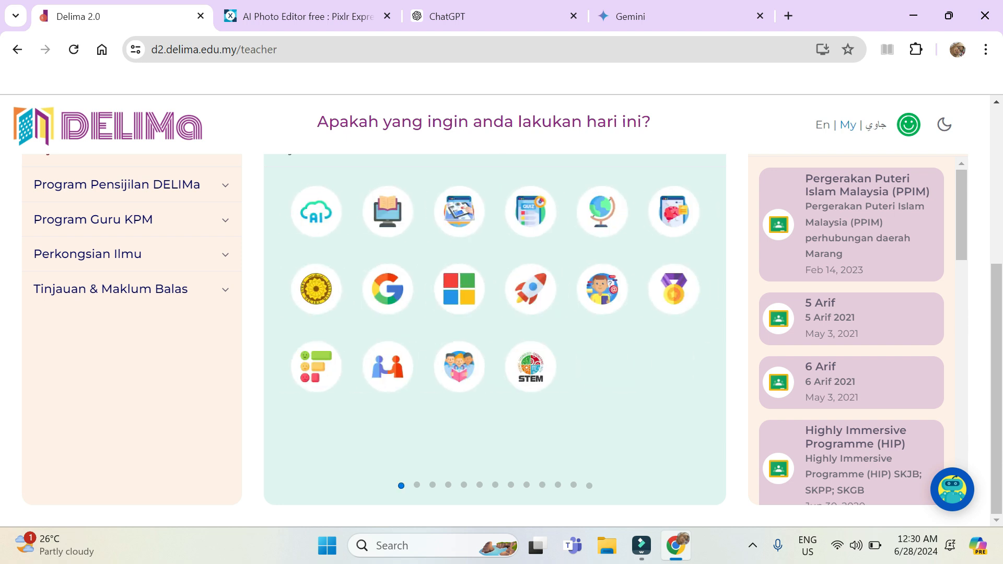
{"action": "left_click", "coordinate": [316, 212]}
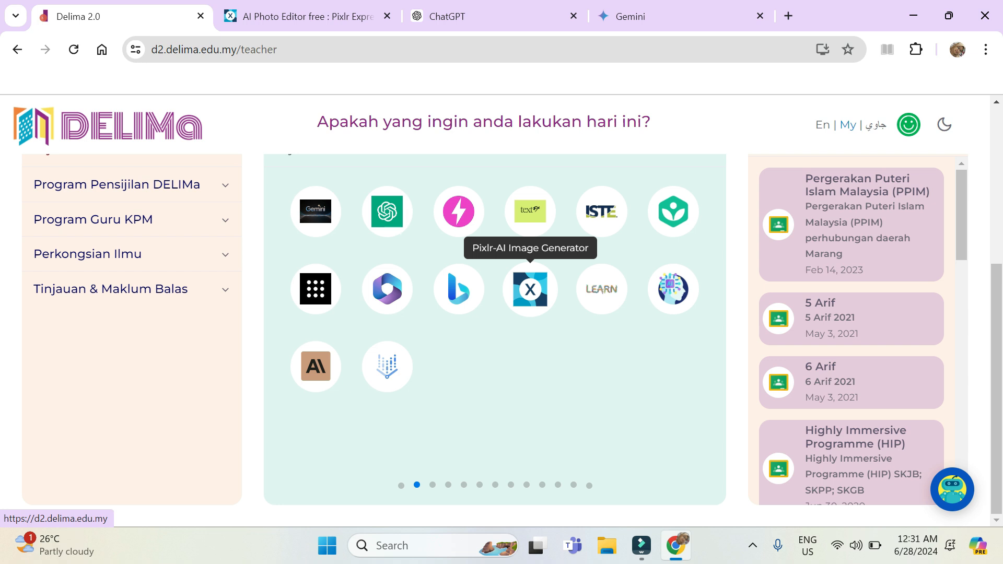
{"action": "left_click", "coordinate": [530, 289]}
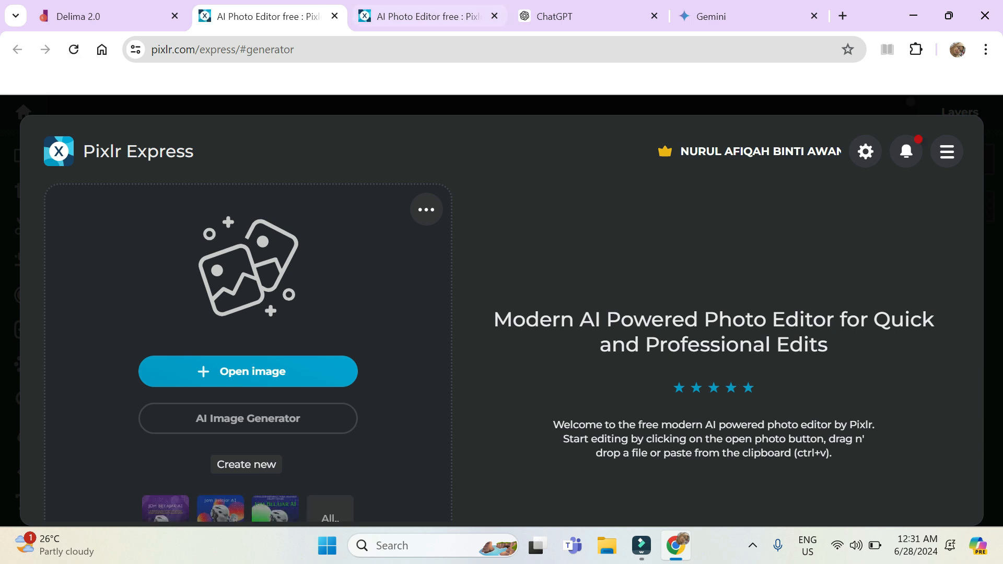
{"action": "left_click", "coordinate": [494, 16]}
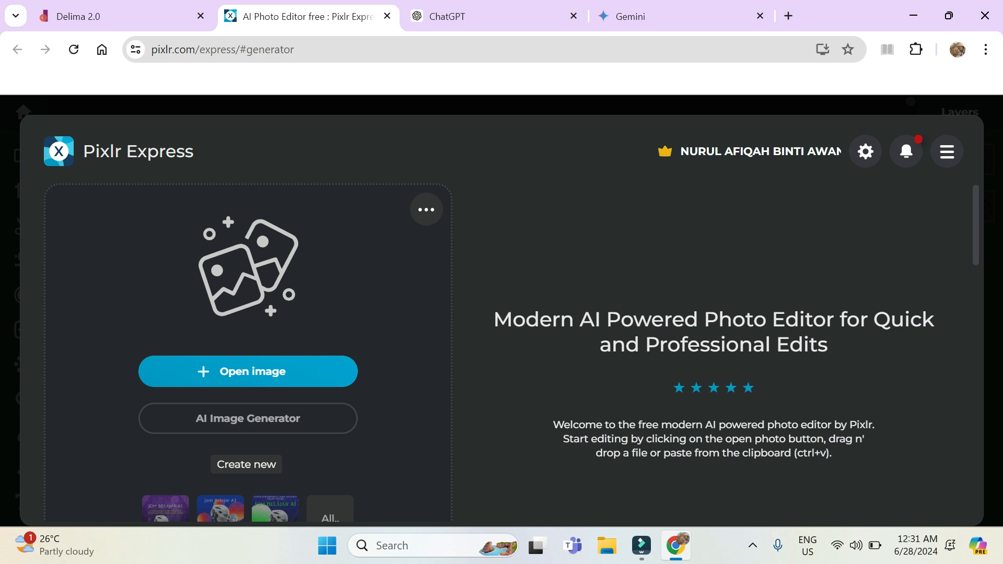
Start creating a new image and look through the Photo, Social, Web, Print and Video size presets
{"action": "left_click", "coordinate": [946, 151]}
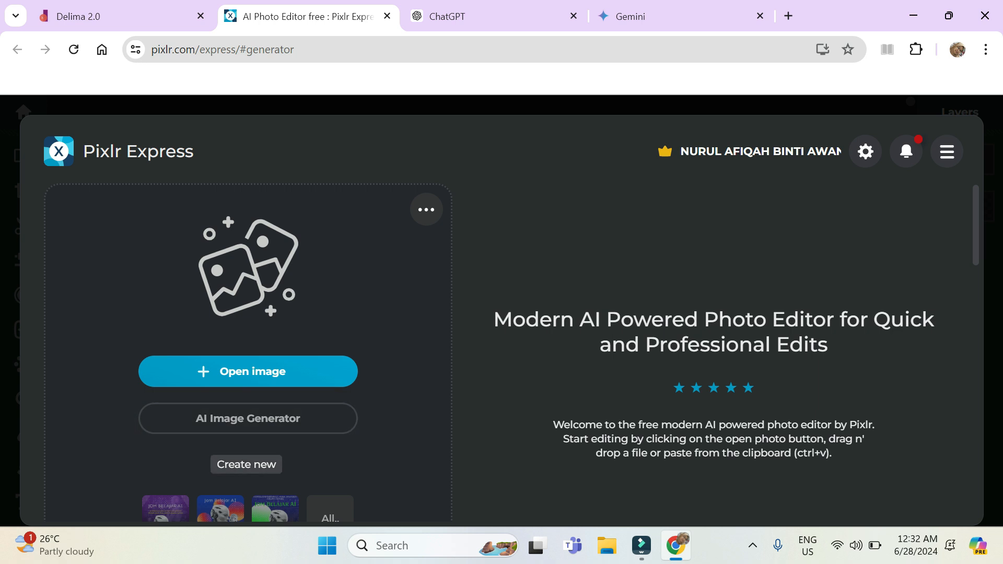
{"action": "left_click", "coordinate": [246, 465]}
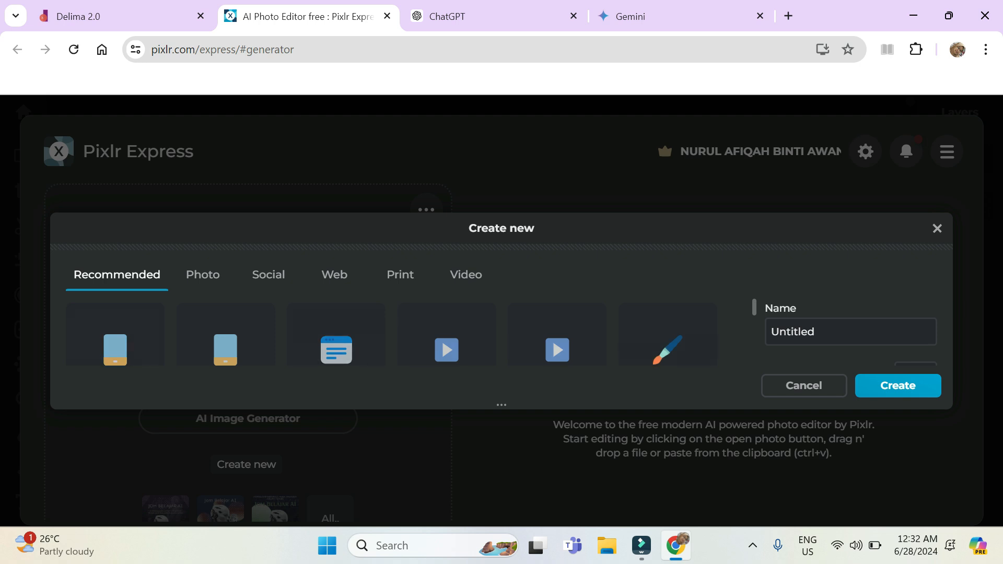
{"action": "left_click_drag", "start_coordinate": [753, 307], "coordinate": [753, 325]}
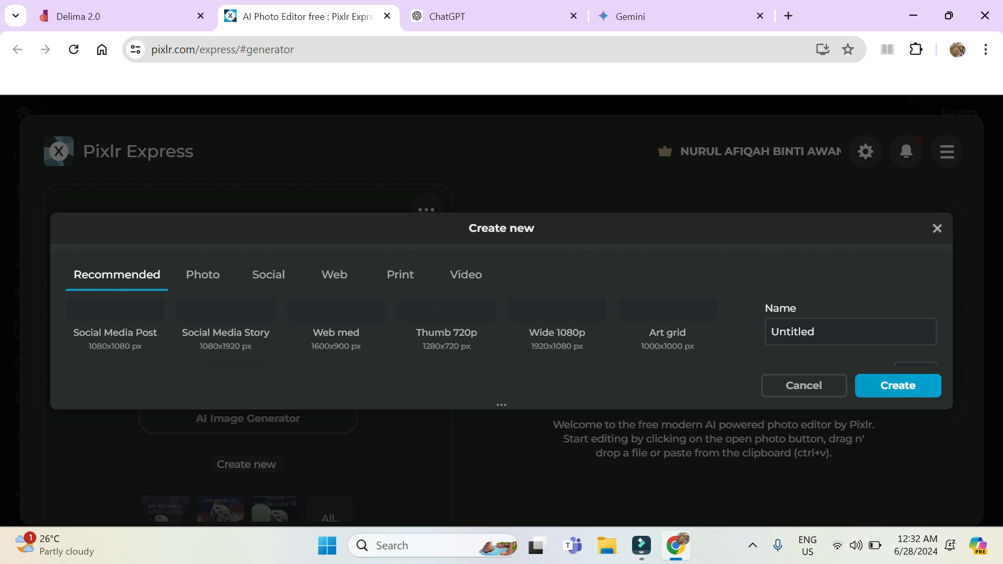
{"action": "left_click", "coordinate": [203, 275]}
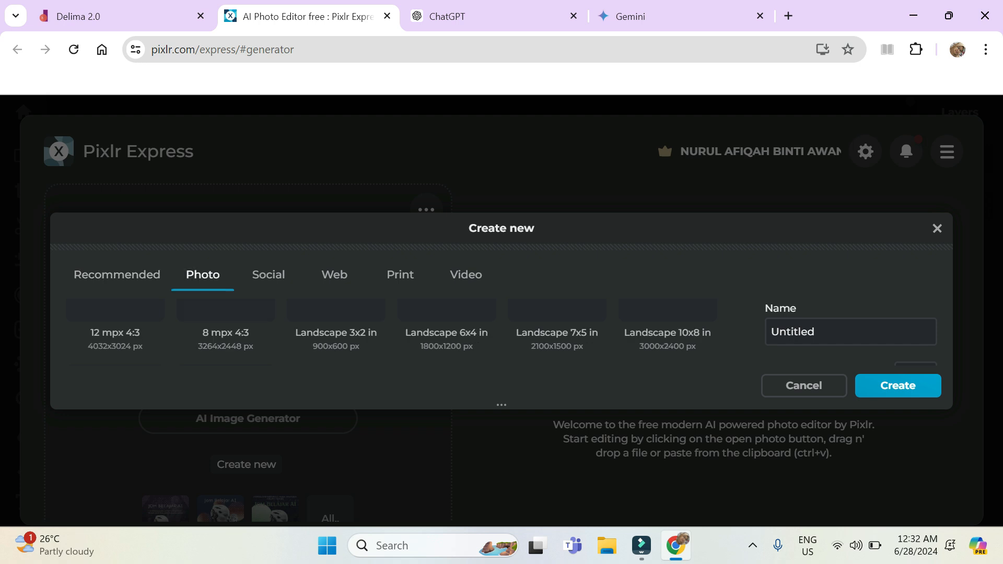
{"action": "left_click", "coordinate": [269, 275]}
{"action": "left_click", "coordinate": [334, 275]}
{"action": "left_click", "coordinate": [400, 275]}
{"action": "left_click", "coordinate": [466, 276]}
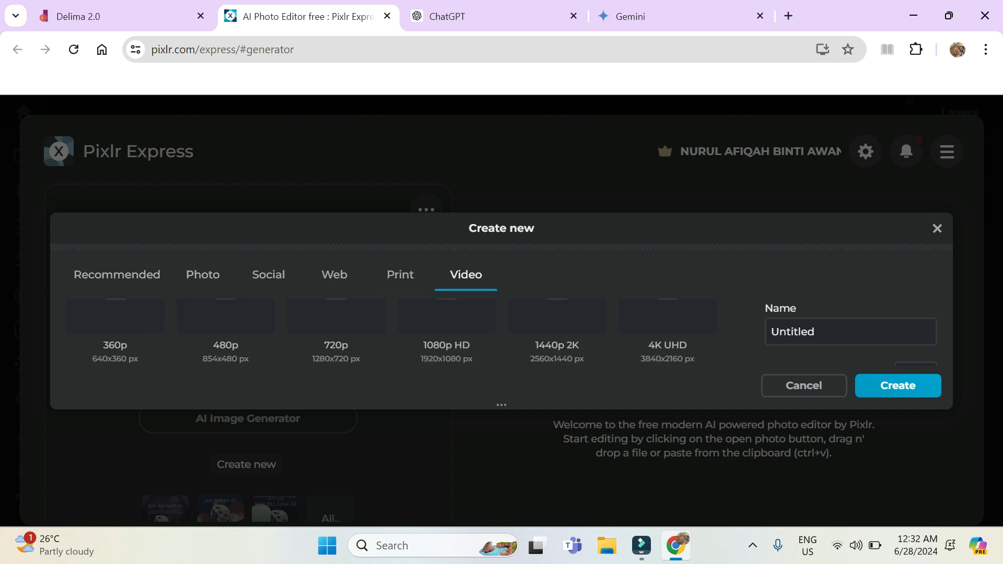
Create a canvas from the recommended Social Media Post preset (1080x1080 px), entering the creator's name as the image name
{"action": "left_click", "coordinate": [117, 275]}
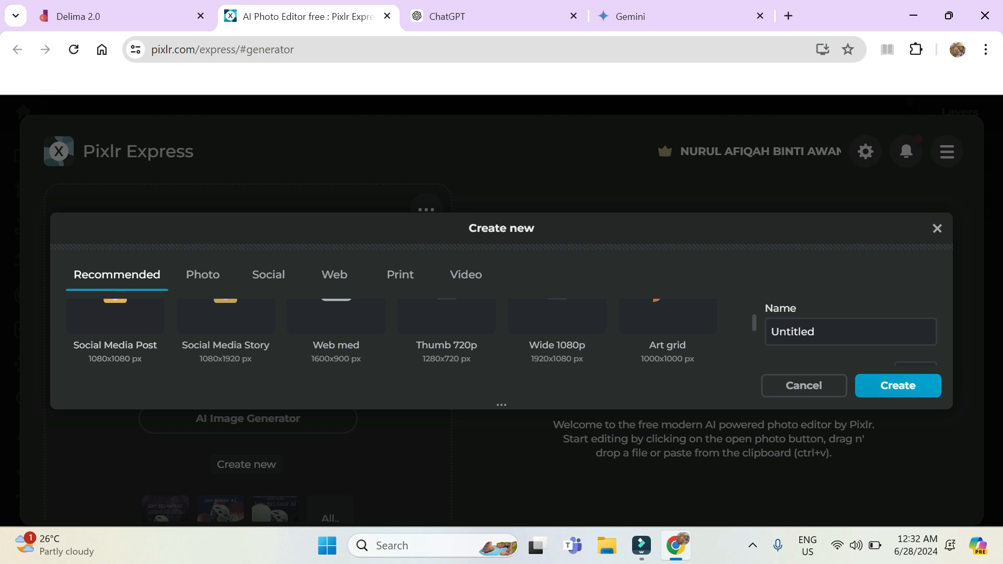
{"action": "left_click", "coordinate": [114, 317]}
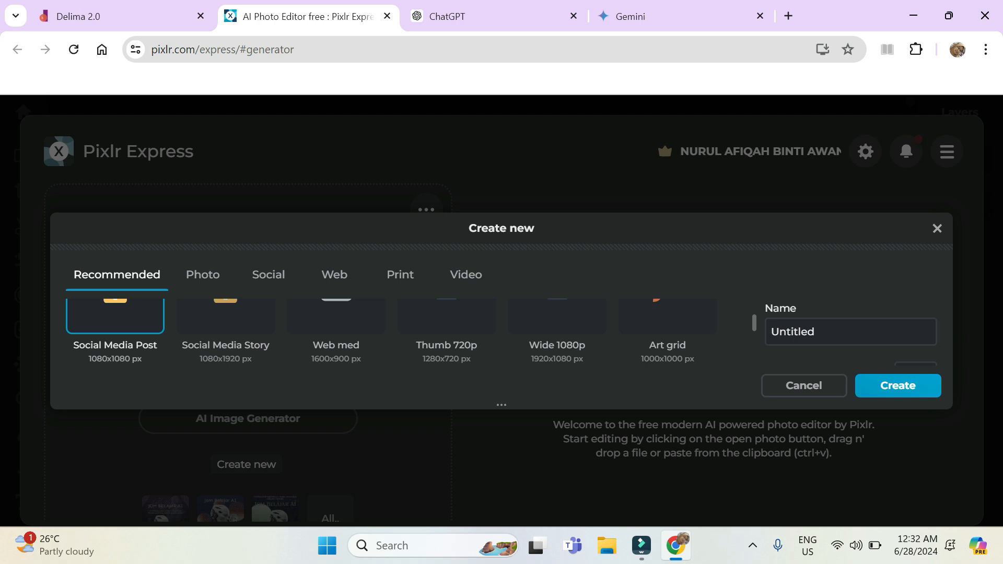
{"action": "left_click_drag", "start_coordinate": [815, 333], "coordinate": [755, 332]}
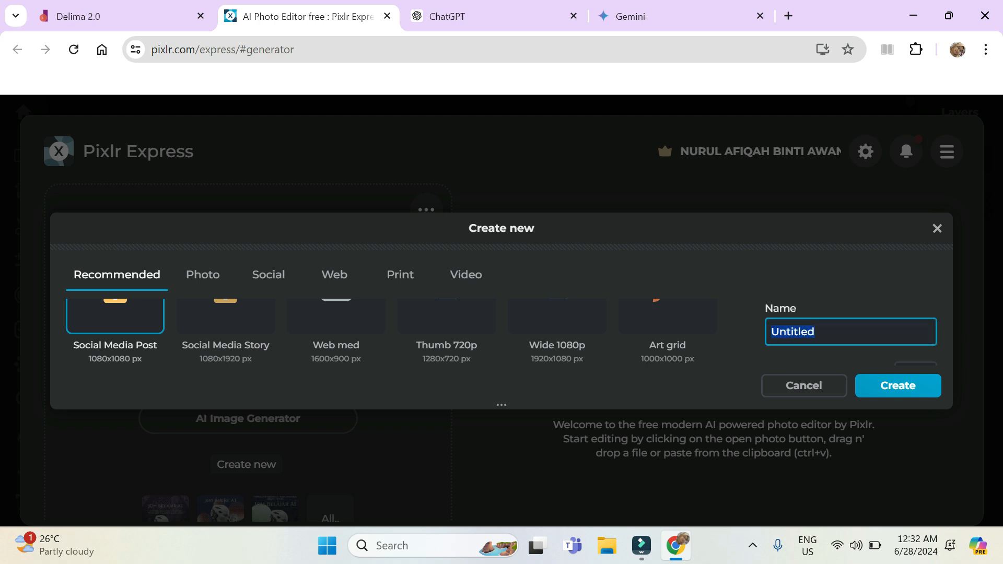
{"action": "type", "text": "Nurul Afiqah"}
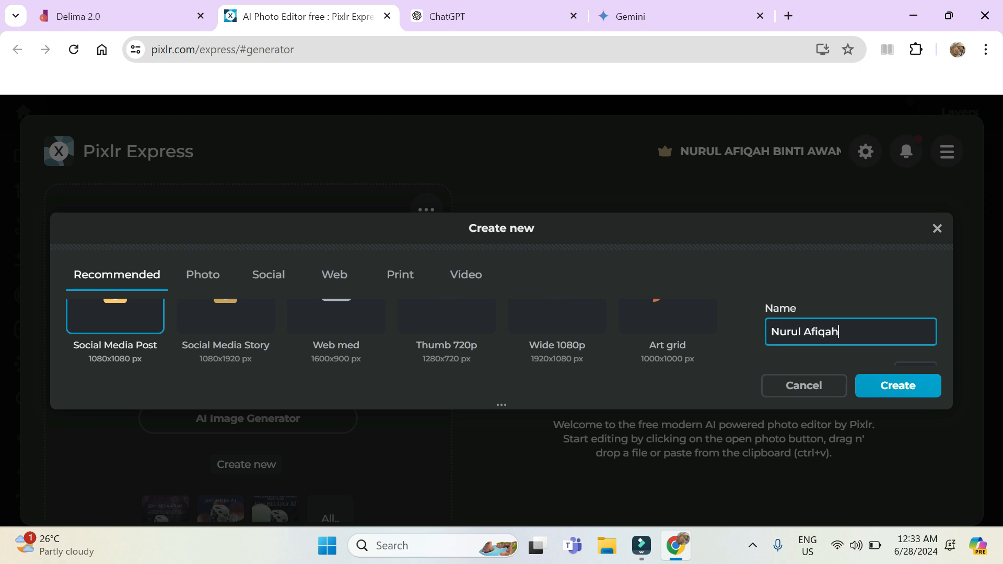
{"action": "type", "text": " Awang"}
{"action": "left_click", "coordinate": [898, 387]}
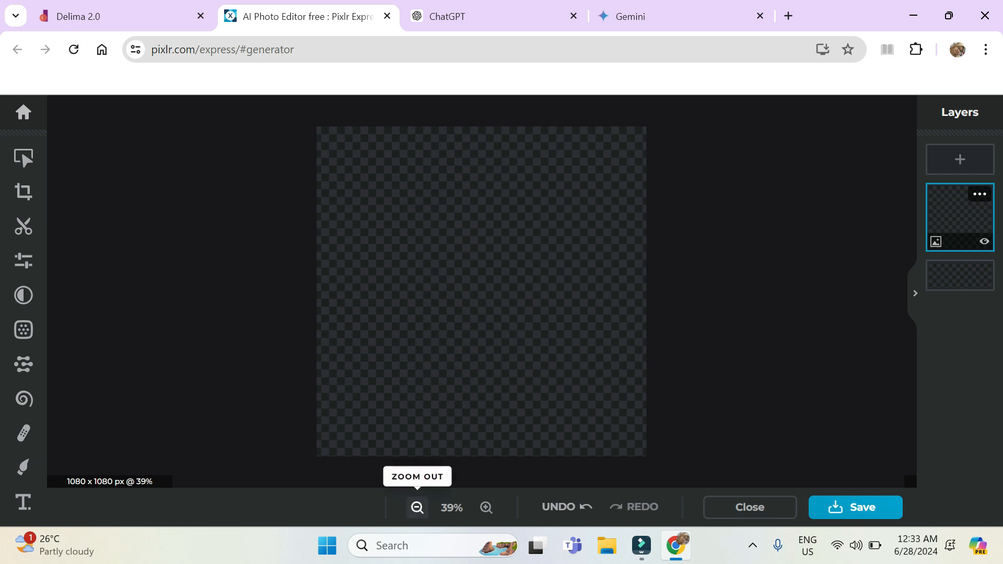
{"action": "left_click", "coordinate": [417, 507]}
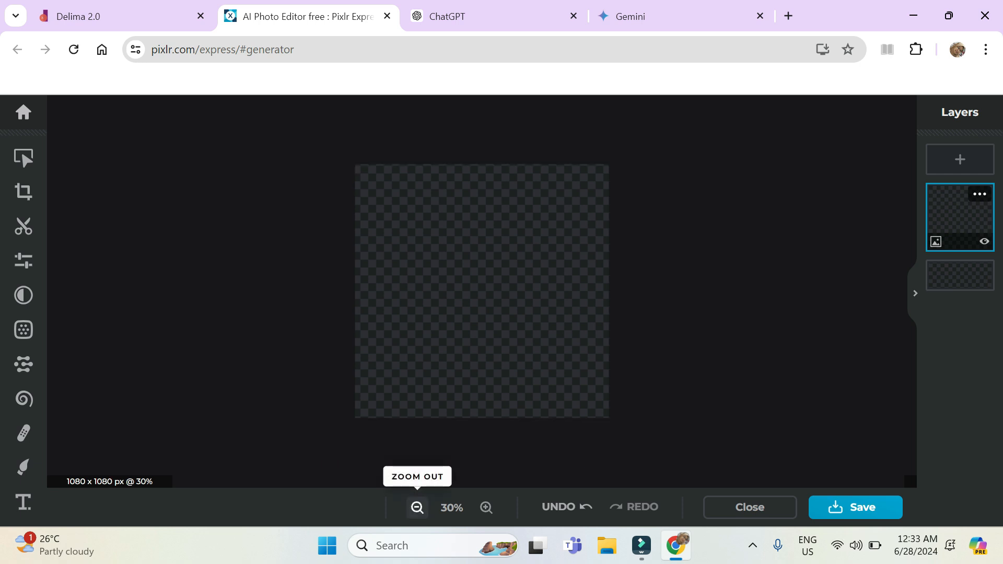
{"action": "left_click", "coordinate": [486, 508]}
{"action": "left_click", "coordinate": [485, 507]}
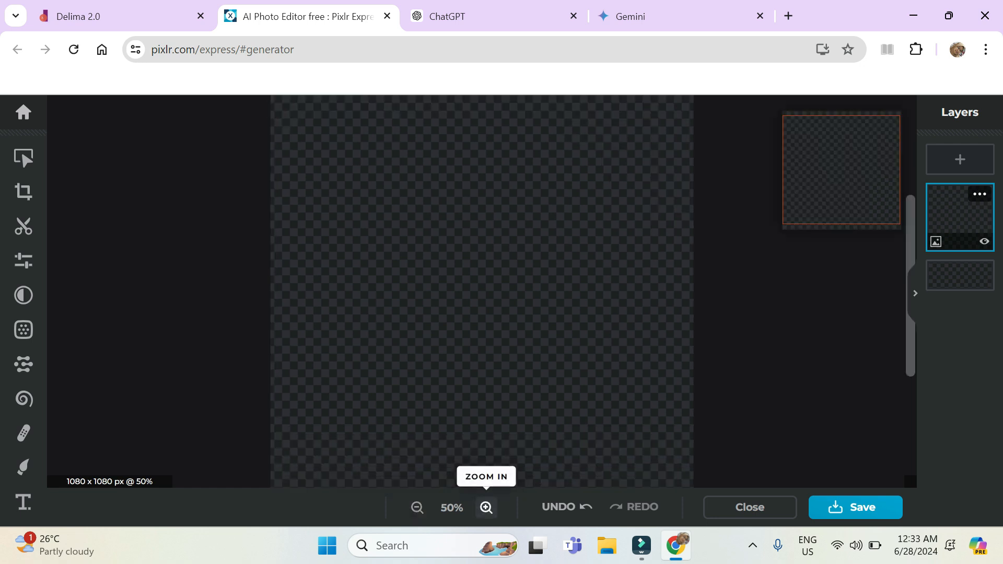
{"action": "left_click", "coordinate": [485, 507]}
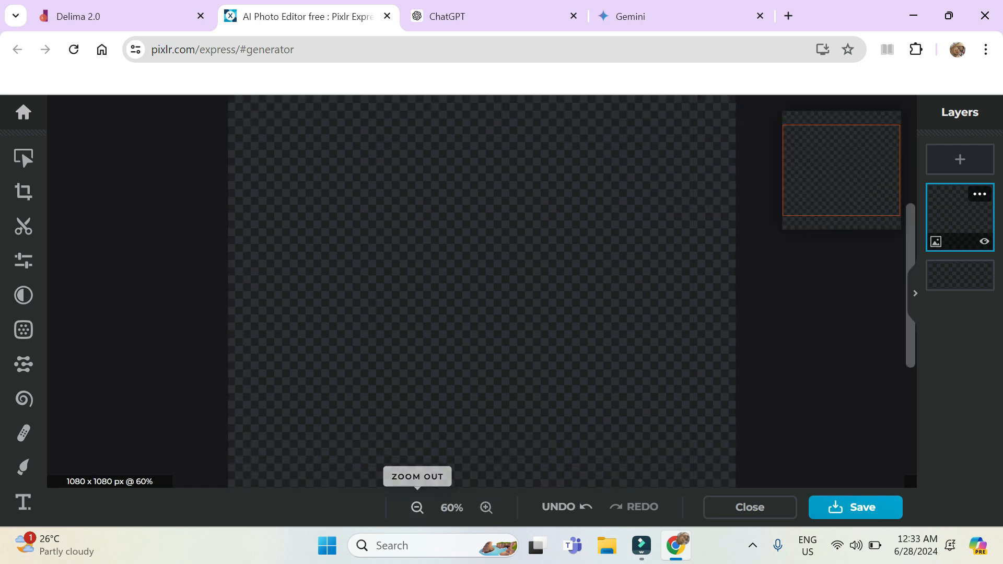
{"action": "left_click", "coordinate": [418, 507]}
{"action": "left_click", "coordinate": [418, 507]}
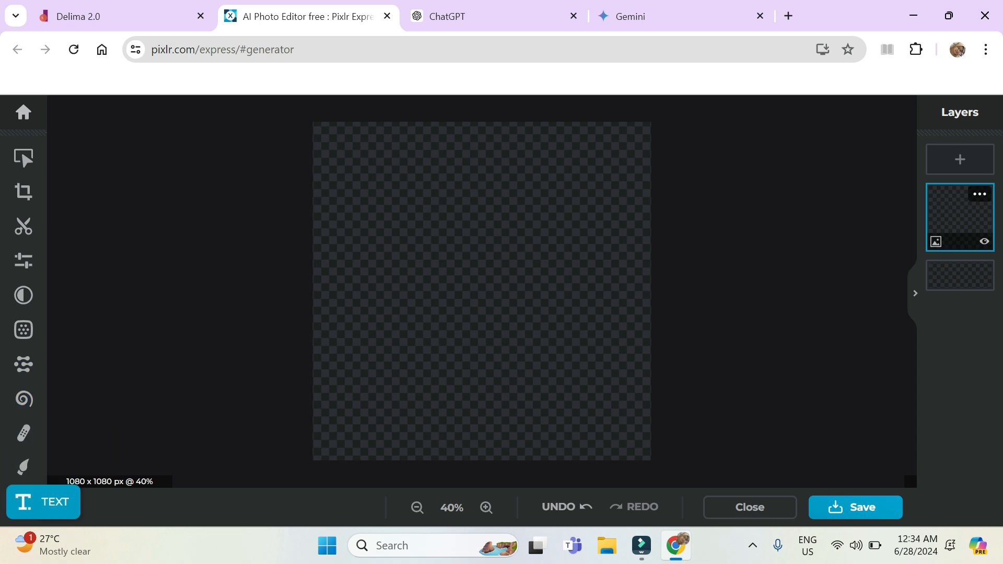
Look through the ready-made text designs and add a new default text to the canvas
{"action": "left_click", "coordinate": [24, 501]}
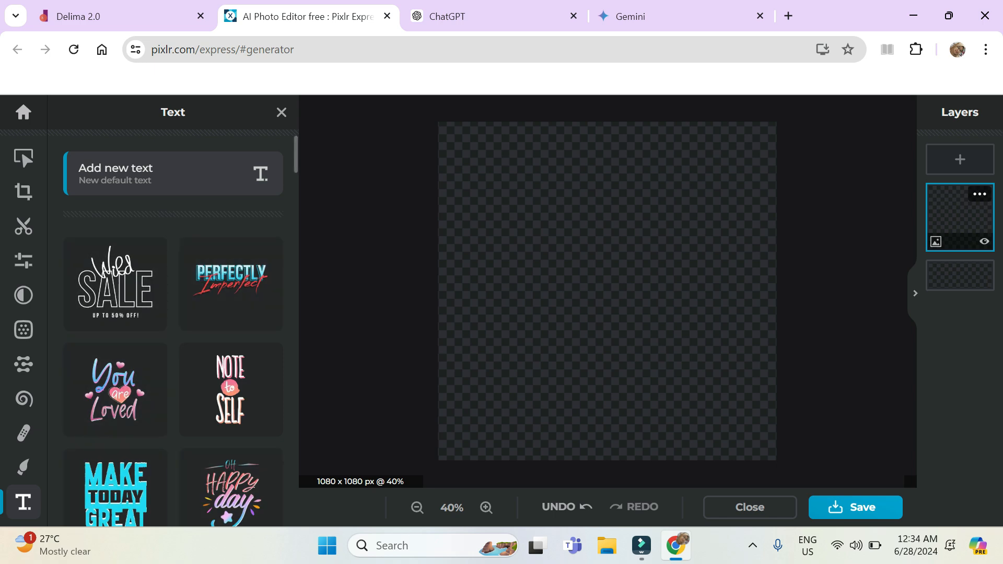
{"action": "scroll", "coordinate": [173, 329], "scroll_direction": "down", "scroll_amount": 15}
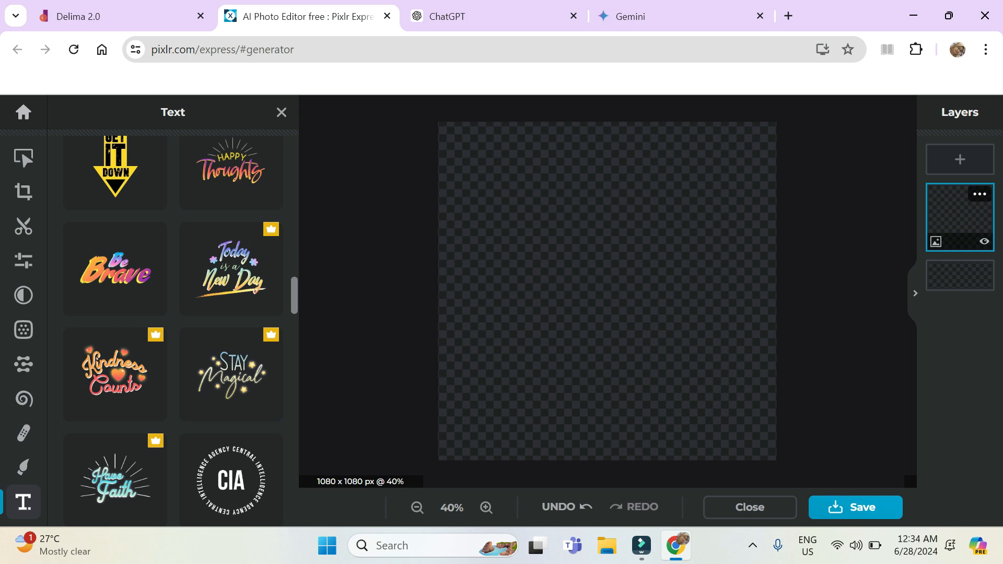
{"action": "scroll", "coordinate": [173, 329], "scroll_direction": "up", "scroll_amount": 15}
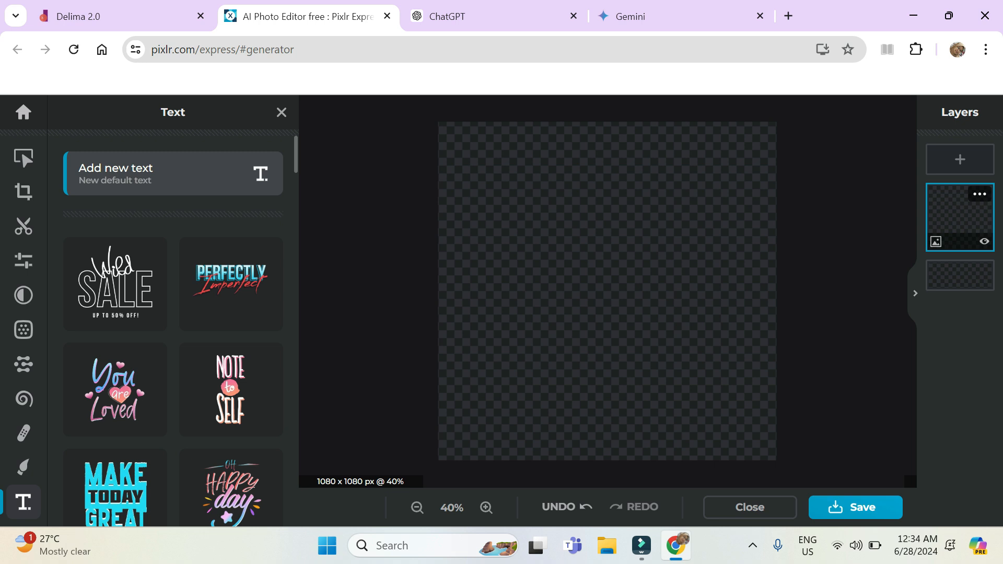
{"action": "left_click", "coordinate": [156, 172]}
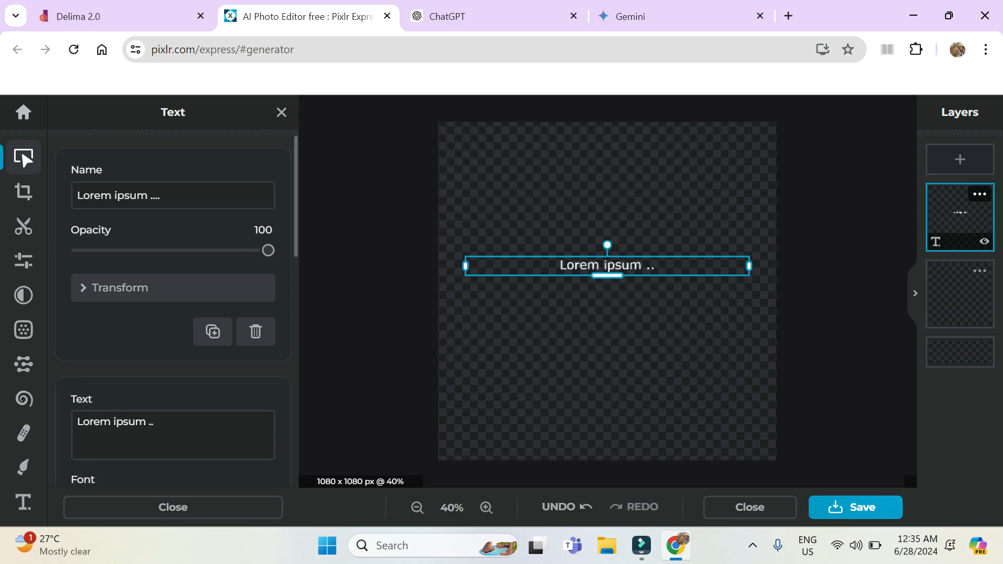
Replace the placeholder wording of the new text with "Let's Learn with AI"
{"action": "left_click", "coordinate": [155, 422]}
{"action": "key", "text": "BackSpace"}
{"action": "key", "text": "BackSpace"}
{"action": "key", "text": "BackSpace"}
{"action": "key", "text": "BackSpace"}
{"action": "key", "text": "BackSpace"}
{"action": "key", "text": "BackSpace"}
{"action": "key", "text": "BackSpace"}
{"action": "key", "text": "BackSpace"}
{"action": "key", "text": "BackSpace"}
{"action": "key", "text": "BackSpace"}
{"action": "key", "text": "BackSpace"}
{"action": "key", "text": "BackSpace"}
{"action": "key", "text": "BackSpace"}
{"action": "key", "text": "BackSpace"}
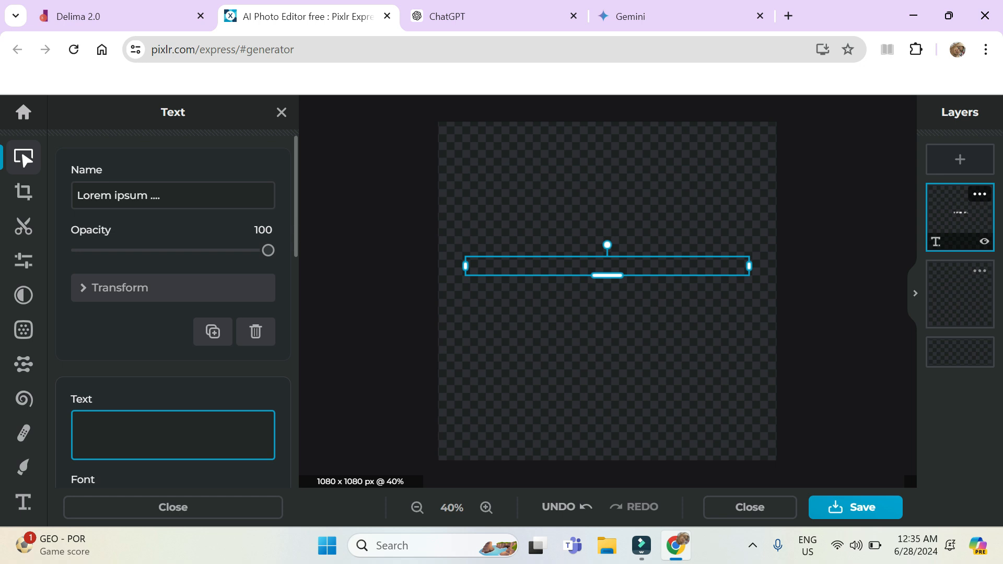
{"action": "type", "text": "Let's Learn"}
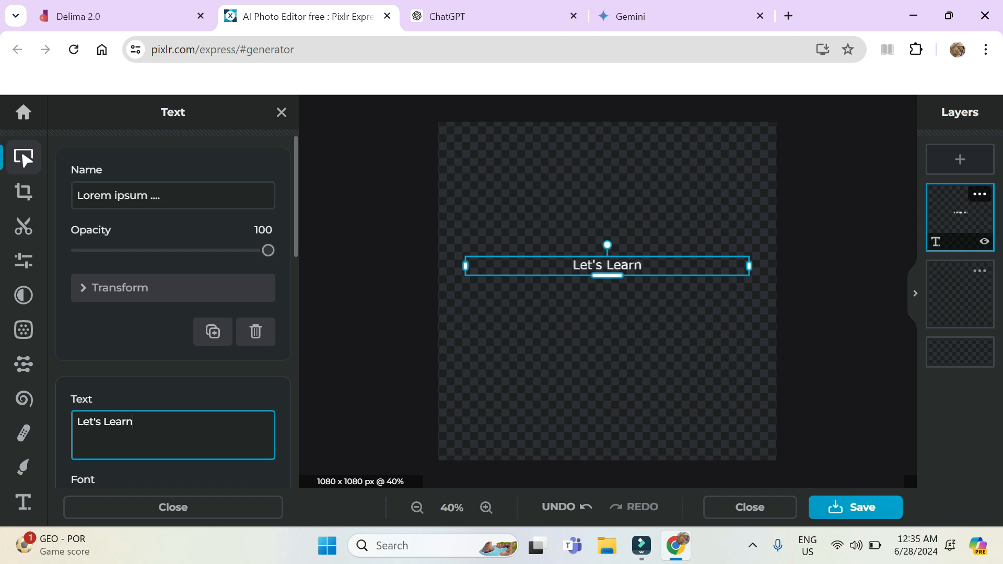
{"action": "type", "text": " with AI"}
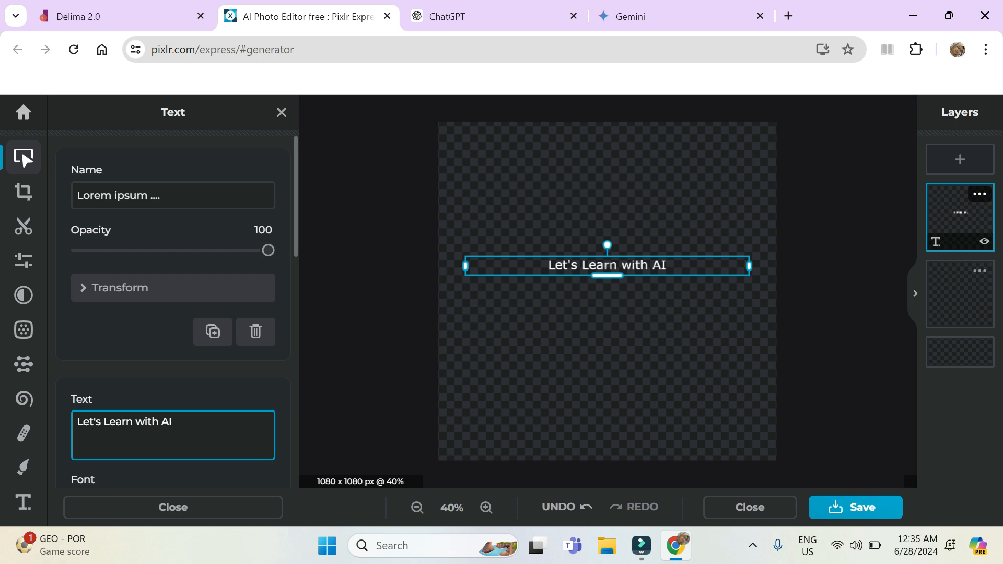
Set the font of the "Let's Learn with AI" text to Icebold, trying Hollawind first
{"action": "scroll", "coordinate": [172, 313], "scroll_direction": "down", "scroll_amount": 3}
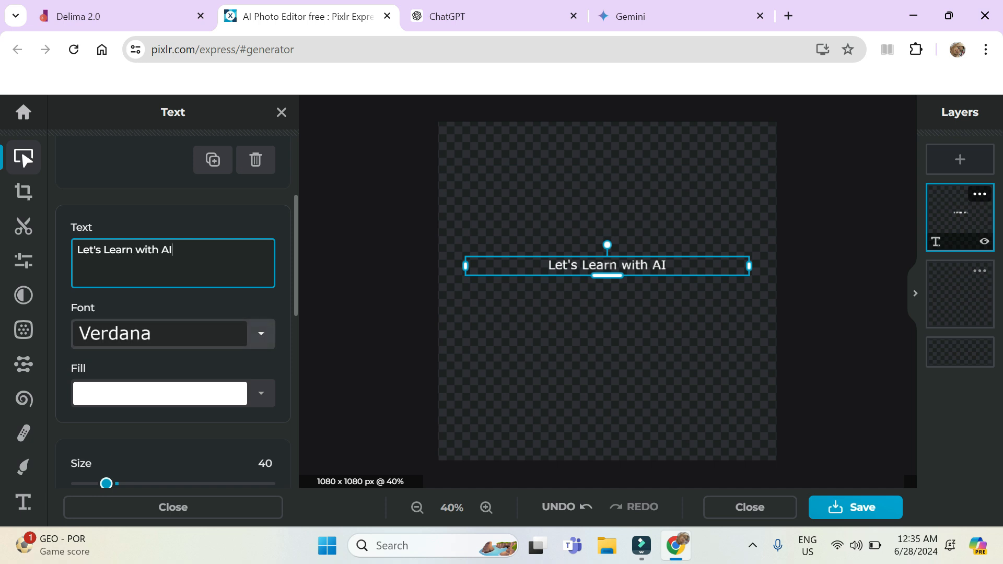
{"action": "left_click", "coordinate": [260, 334]}
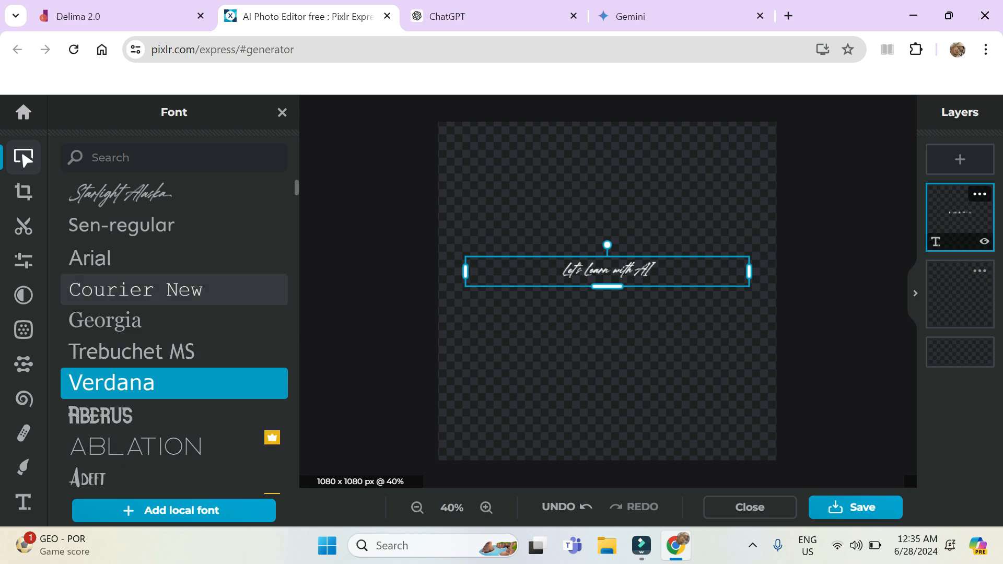
{"action": "left_click_drag", "start_coordinate": [295, 188], "coordinate": [296, 313]}
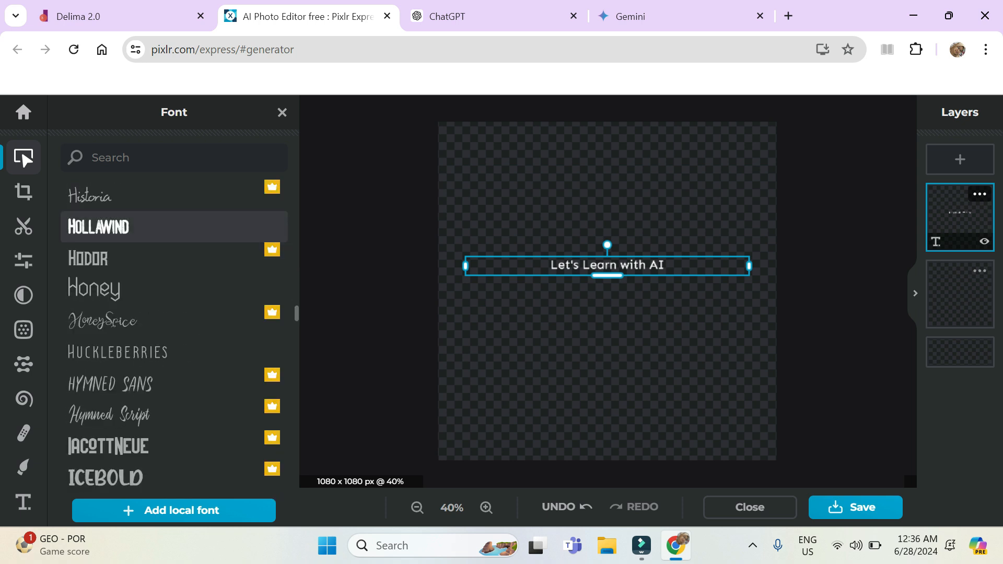
{"action": "left_click", "coordinate": [110, 229]}
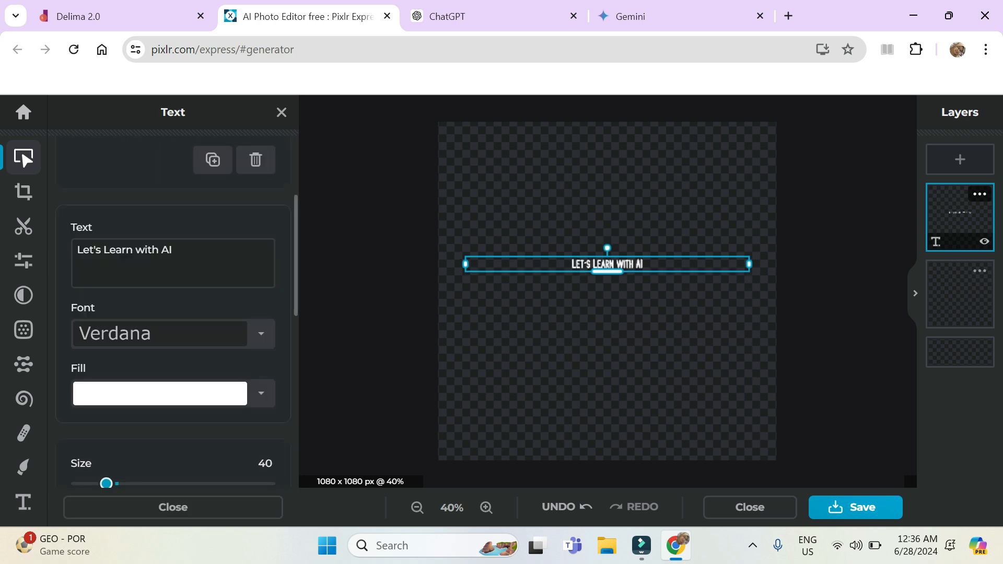
{"action": "left_click", "coordinate": [156, 334]}
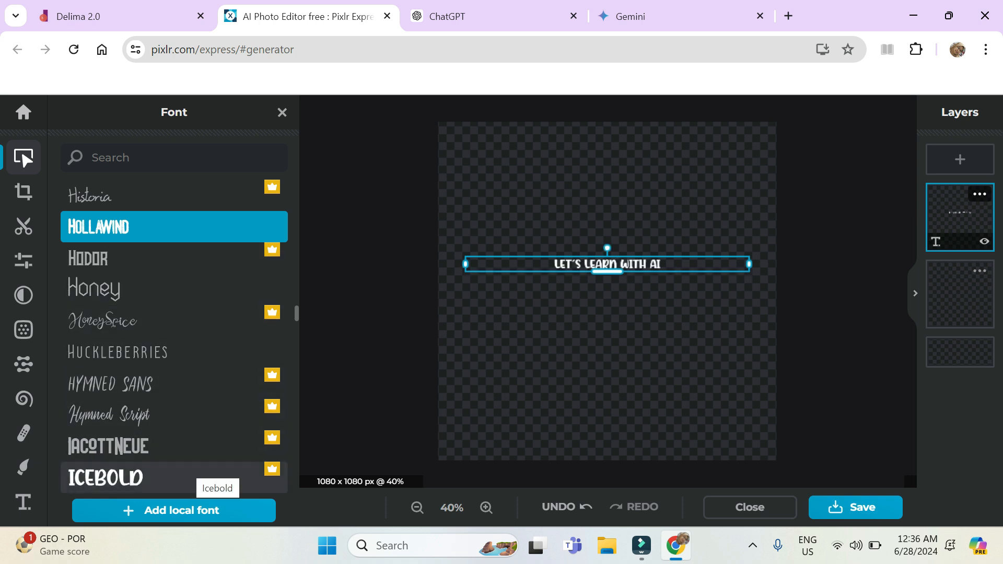
{"action": "left_click", "coordinate": [191, 477]}
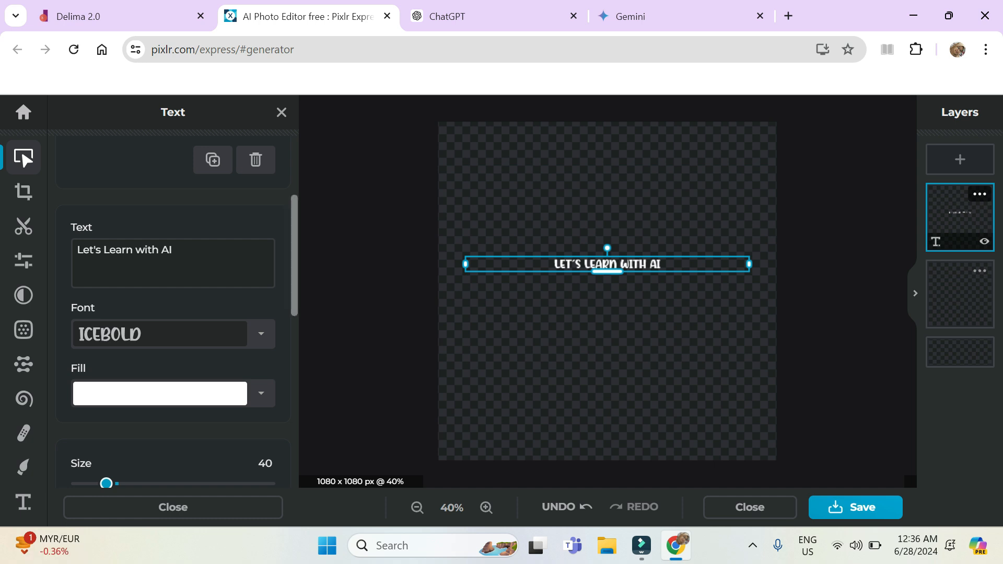
Try several solid fill colours on the "Let's Learn with AI" text, from pink #D5938B and dark red to yellow #D7C90E
{"action": "scroll", "coordinate": [172, 313], "scroll_direction": "down", "scroll_amount": 3}
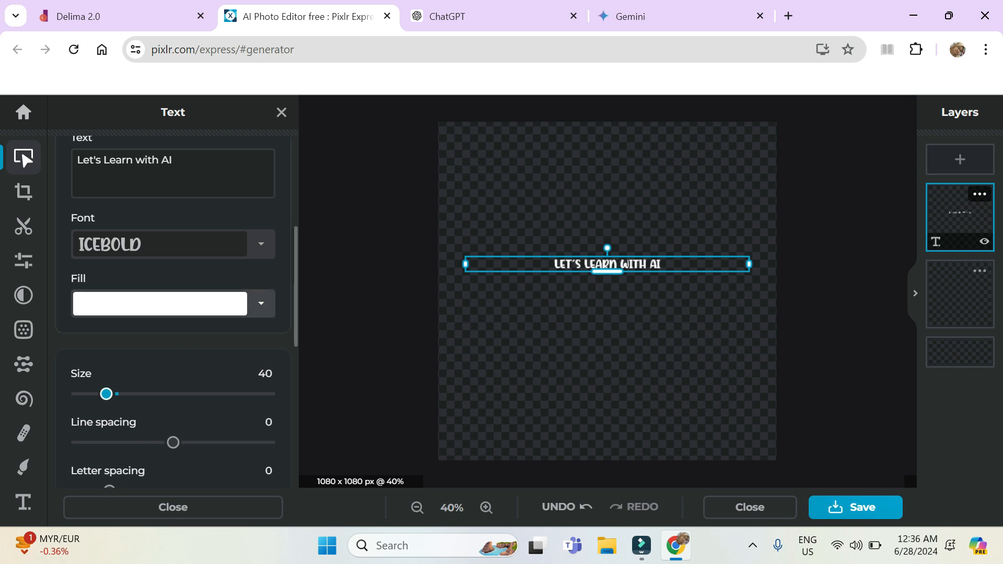
{"action": "left_click", "coordinate": [260, 303]}
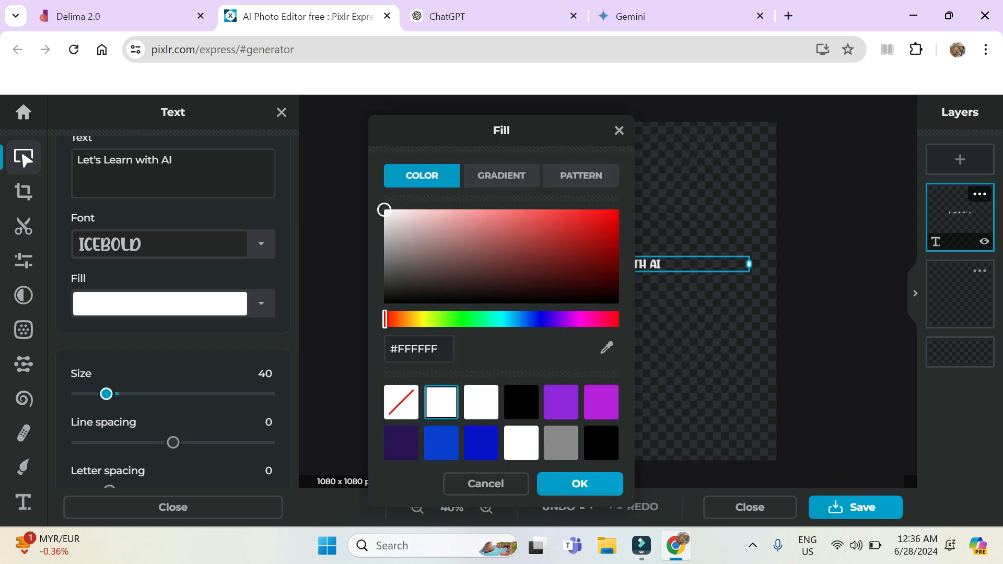
{"action": "left_click_drag", "start_coordinate": [384, 319], "coordinate": [389, 319]}
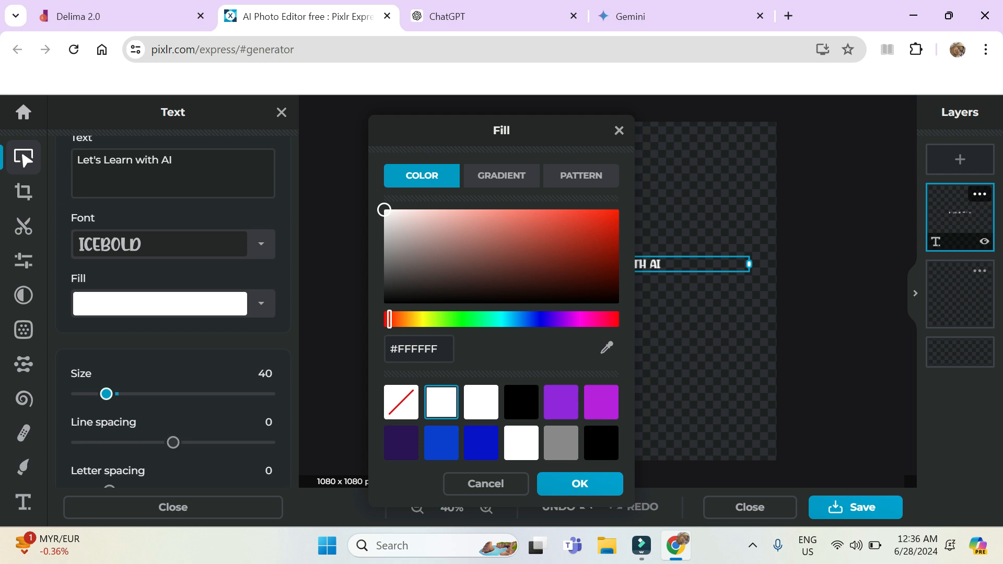
{"action": "left_click", "coordinate": [465, 225]}
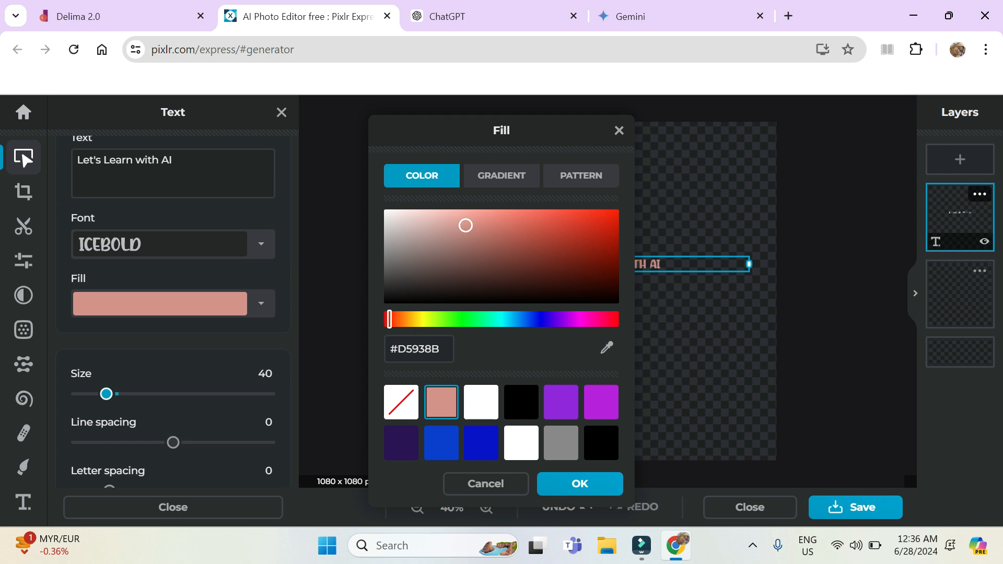
{"action": "left_click", "coordinate": [605, 214]}
{"action": "left_click", "coordinate": [543, 283]}
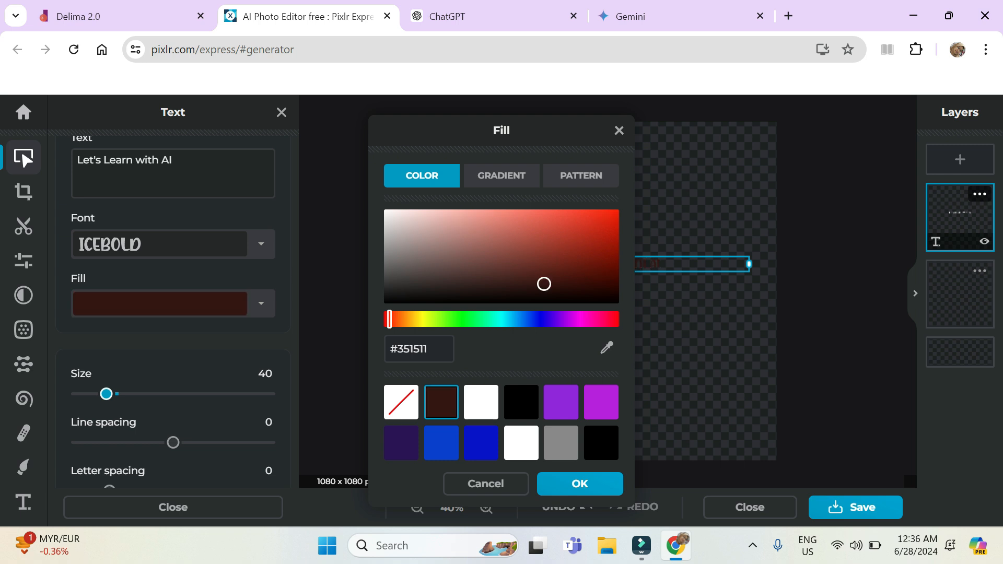
{"action": "left_click_drag", "start_coordinate": [389, 319], "coordinate": [421, 319]}
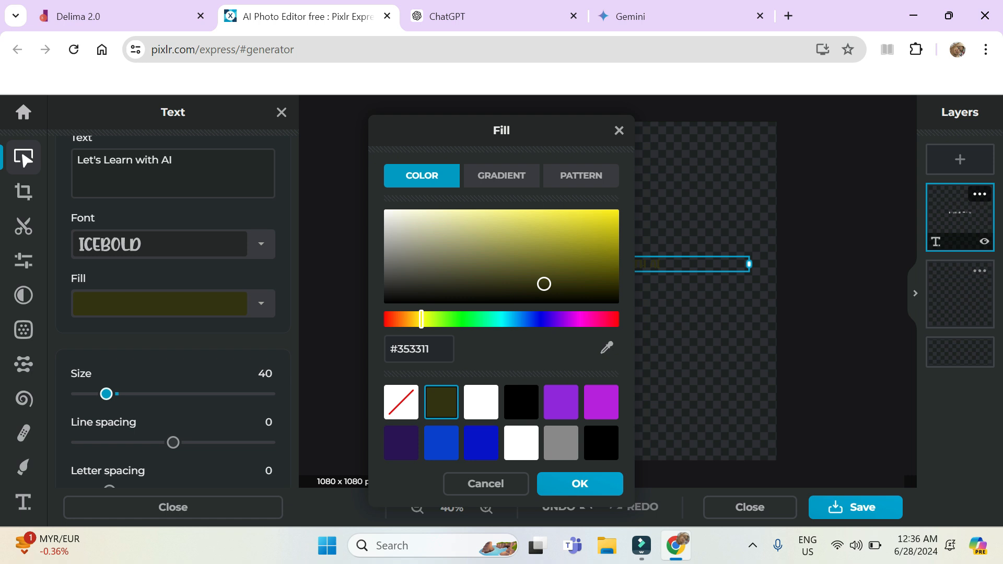
{"action": "left_click", "coordinate": [445, 233]}
{"action": "left_click", "coordinate": [487, 233]}
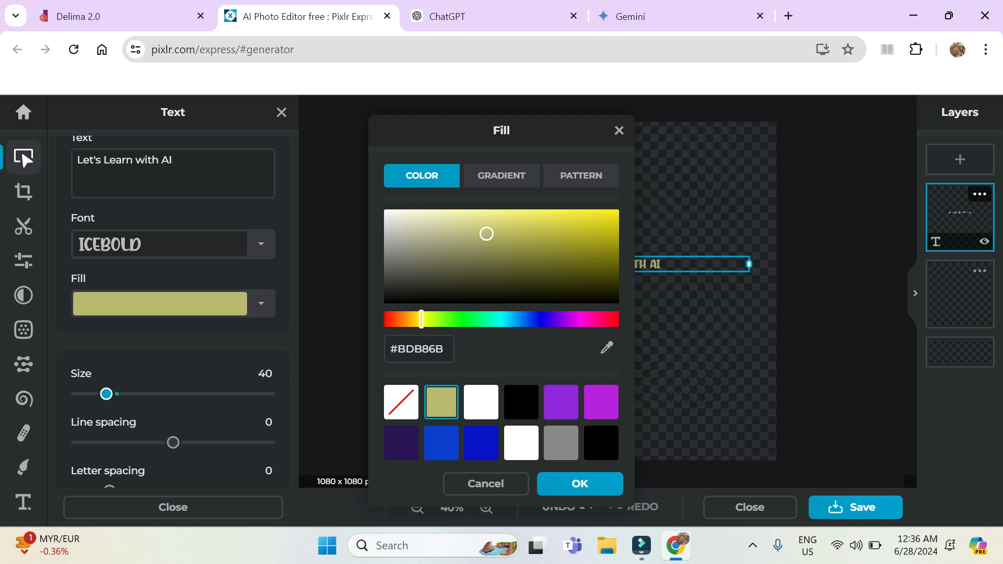
{"action": "left_click", "coordinate": [553, 219]}
{"action": "left_click", "coordinate": [603, 224]}
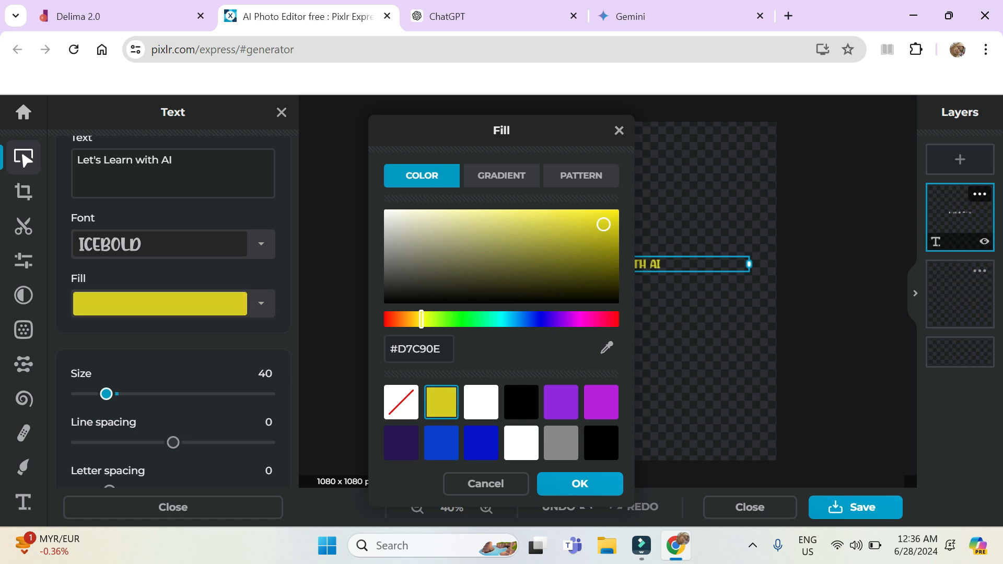
Try blue #0E33D7, greyish blue and olive fills on the text, and set its fill back to white #FFFFFF
{"action": "left_click", "coordinate": [534, 319]}
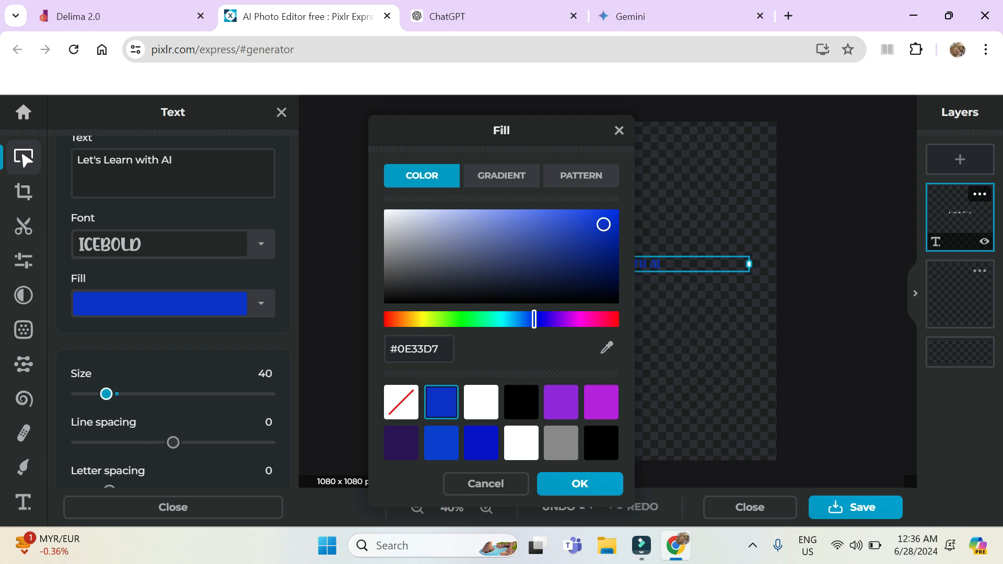
{"action": "left_click", "coordinate": [587, 255]}
{"action": "left_click", "coordinate": [502, 266]}
{"action": "left_click", "coordinate": [443, 238]}
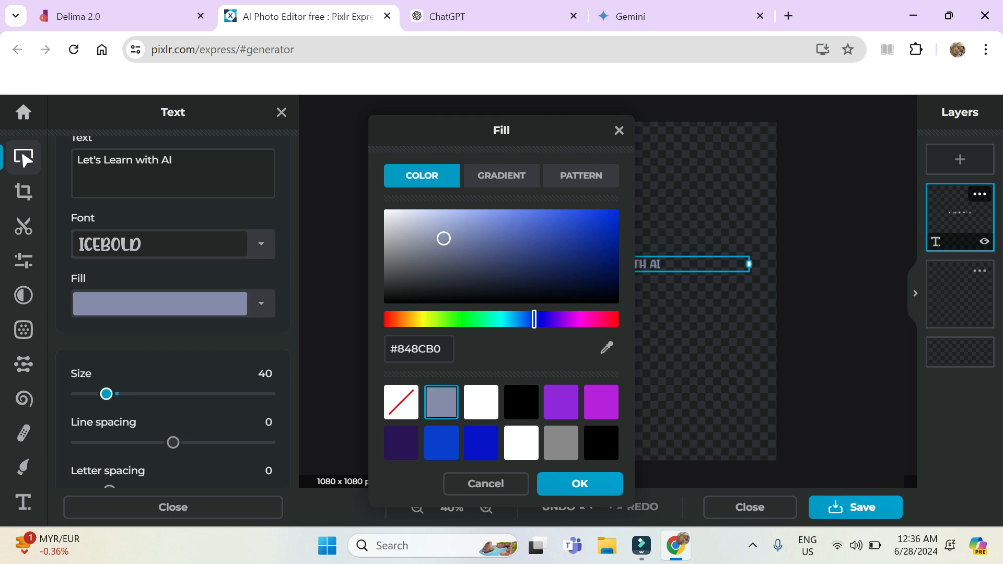
{"action": "left_click", "coordinate": [586, 269]}
{"action": "left_click", "coordinate": [480, 319]}
{"action": "left_click_drag", "start_coordinate": [480, 319], "coordinate": [422, 320]}
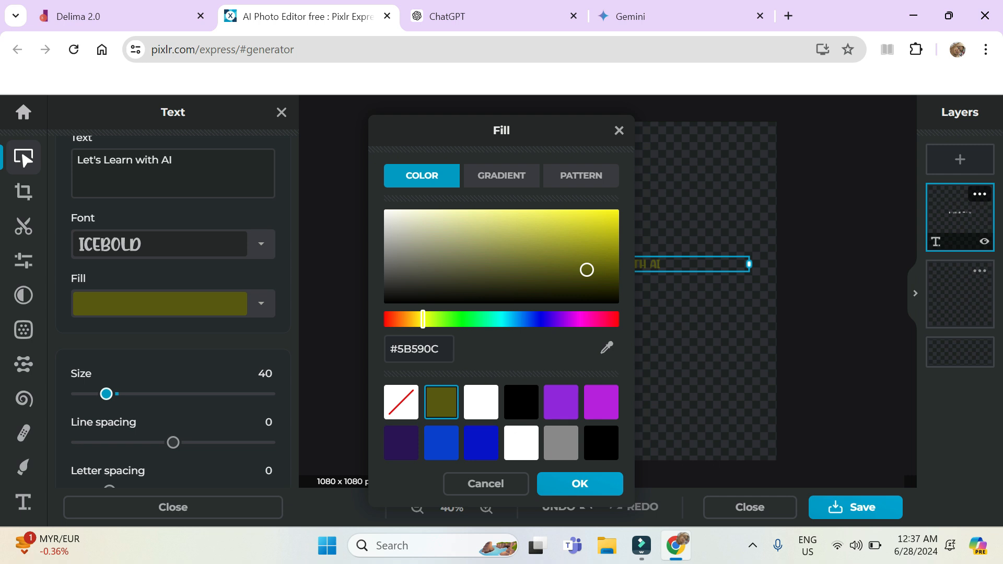
{"action": "left_click", "coordinate": [481, 402]}
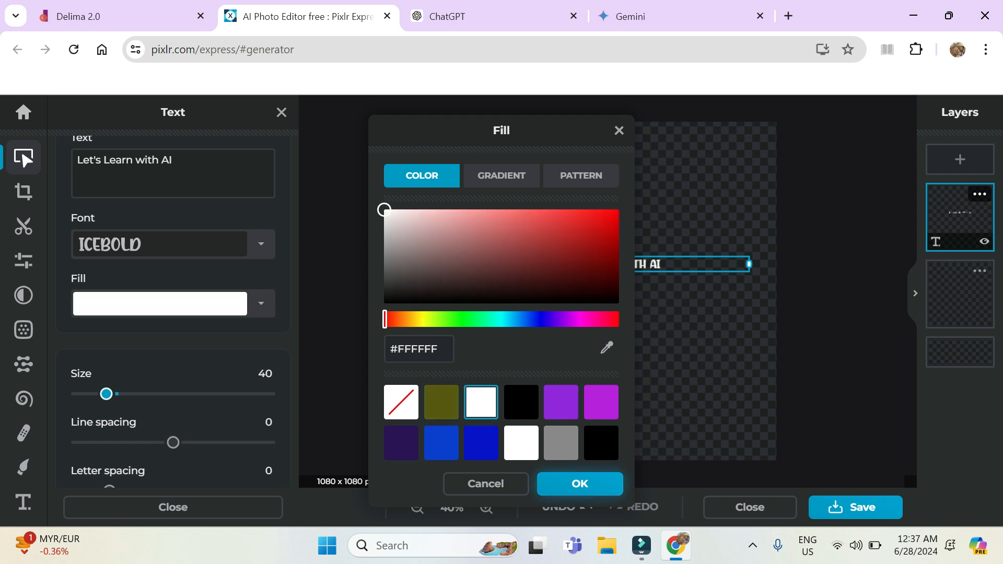
{"action": "left_click", "coordinate": [580, 483]}
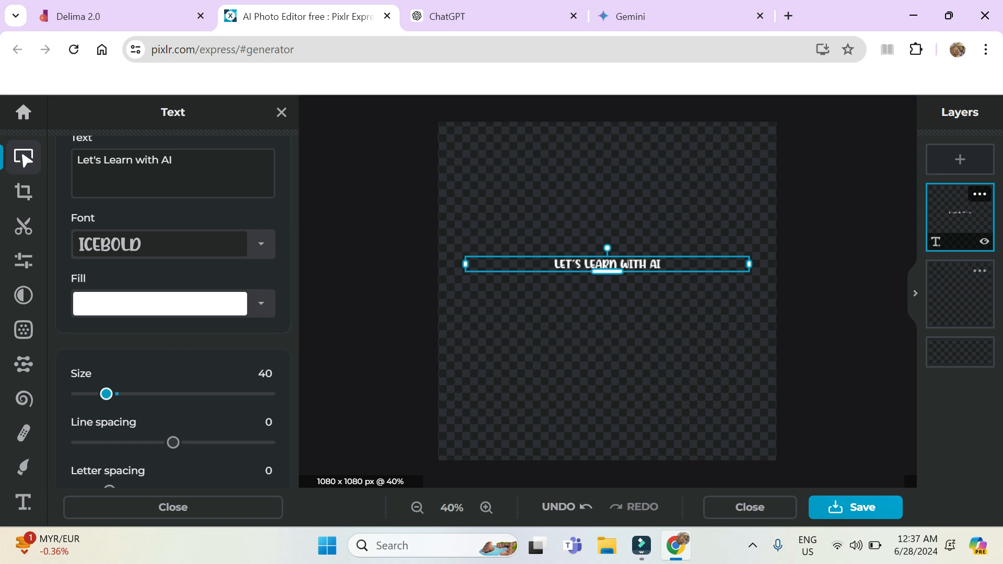
Set the size of the "Let's Learn with AI" text to 90
{"action": "scroll", "coordinate": [172, 313], "scroll_direction": "down", "scroll_amount": 2}
{"action": "scroll", "coordinate": [177, 313], "scroll_direction": "down", "scroll_amount": 1}
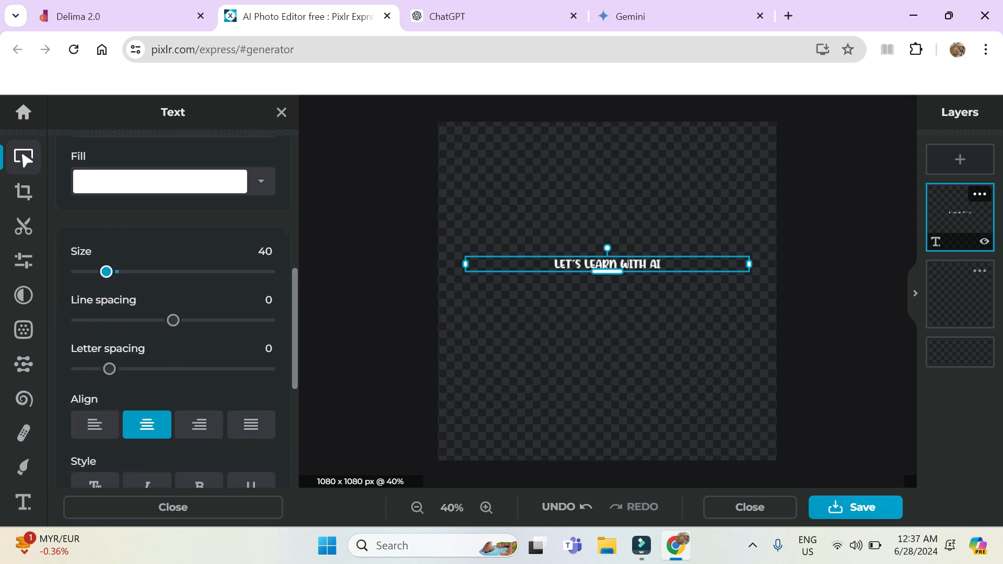
{"action": "left_click_drag", "start_coordinate": [106, 272], "coordinate": [147, 271]}
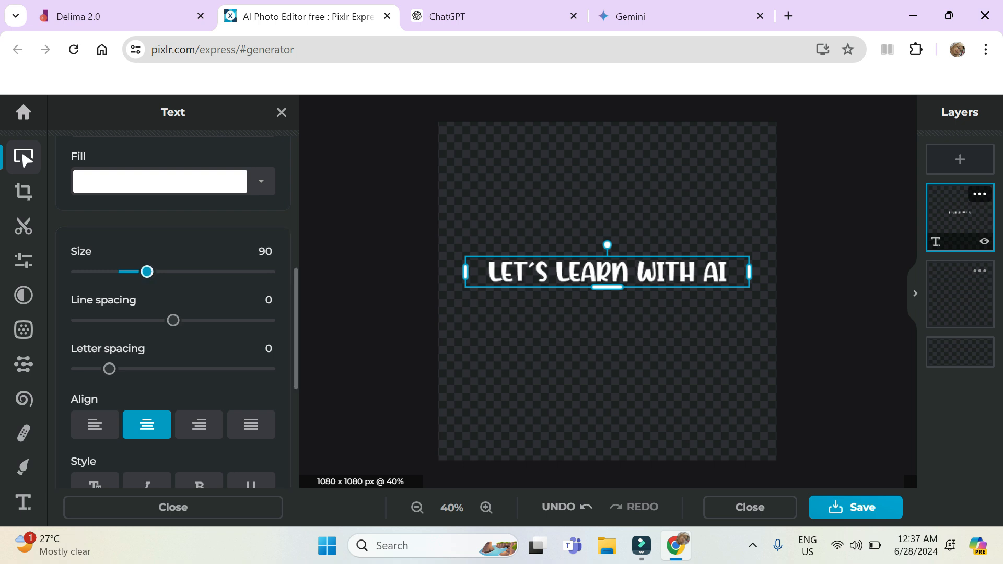
Try left and right alignment on the text, return it to center alignment and close the text settings
{"action": "scroll", "coordinate": [147, 296], "scroll_direction": "down", "scroll_amount": 3}
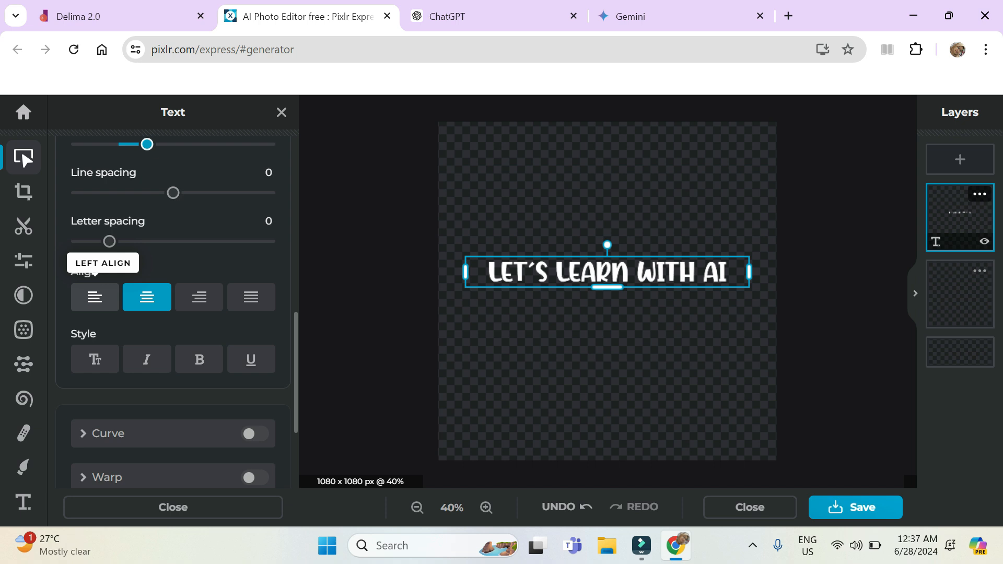
{"action": "left_click", "coordinate": [94, 297]}
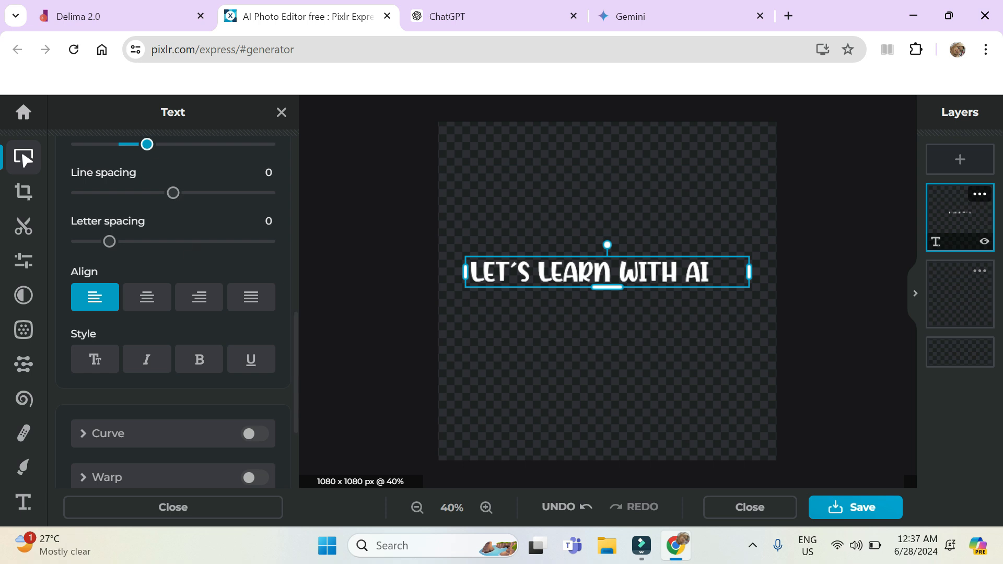
{"action": "left_click", "coordinate": [146, 297]}
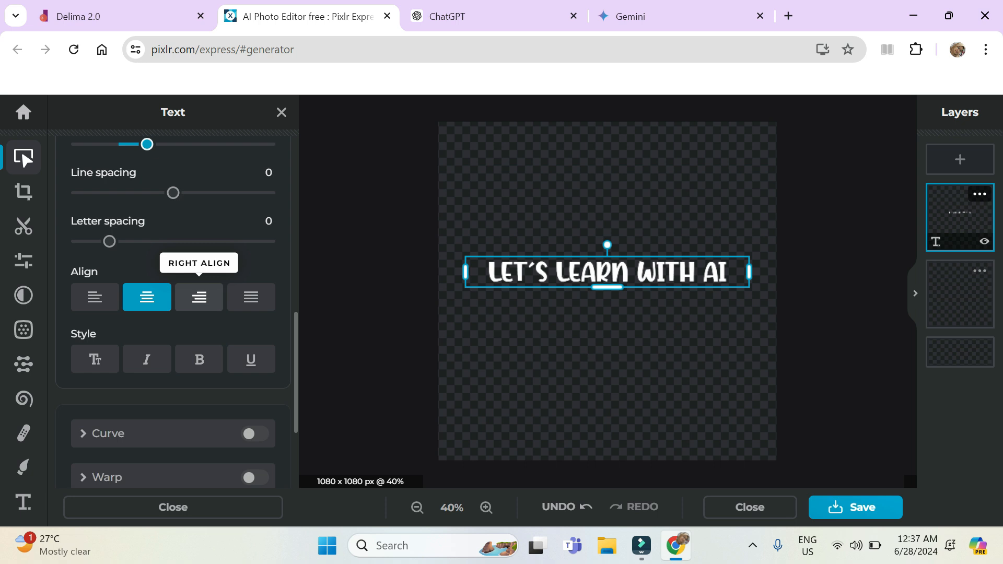
{"action": "left_click", "coordinate": [199, 296]}
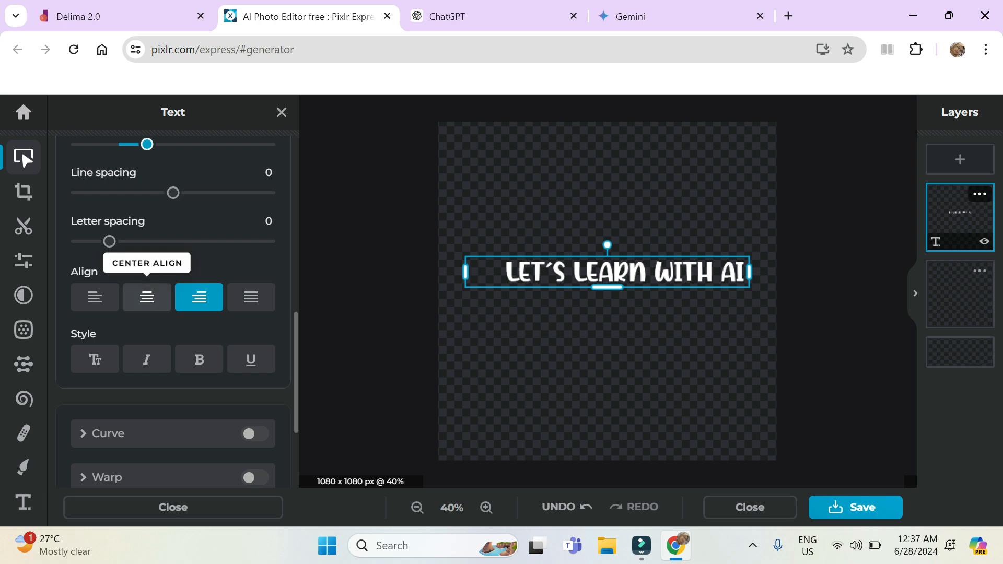
{"action": "left_click", "coordinate": [147, 296]}
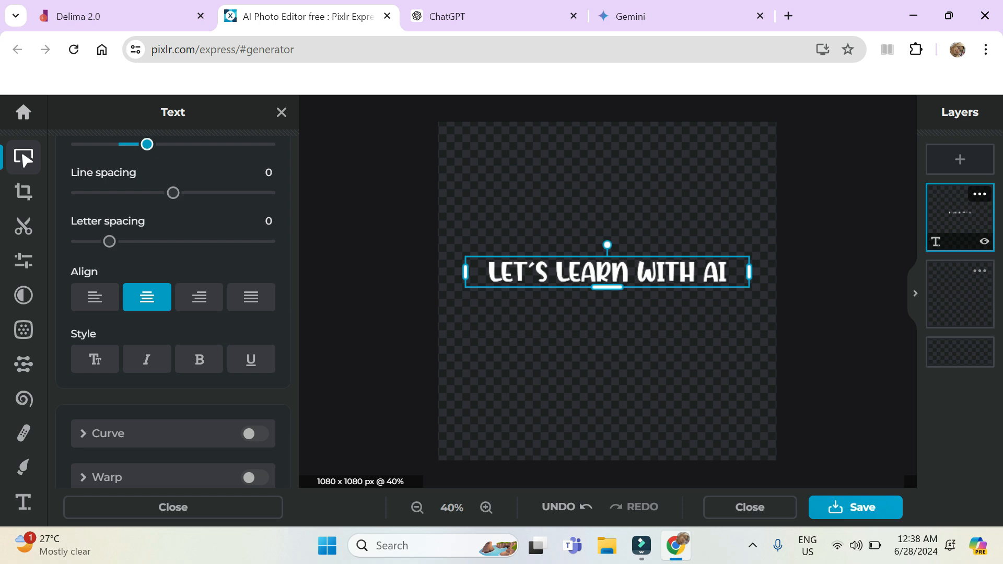
{"action": "left_click", "coordinate": [281, 112]}
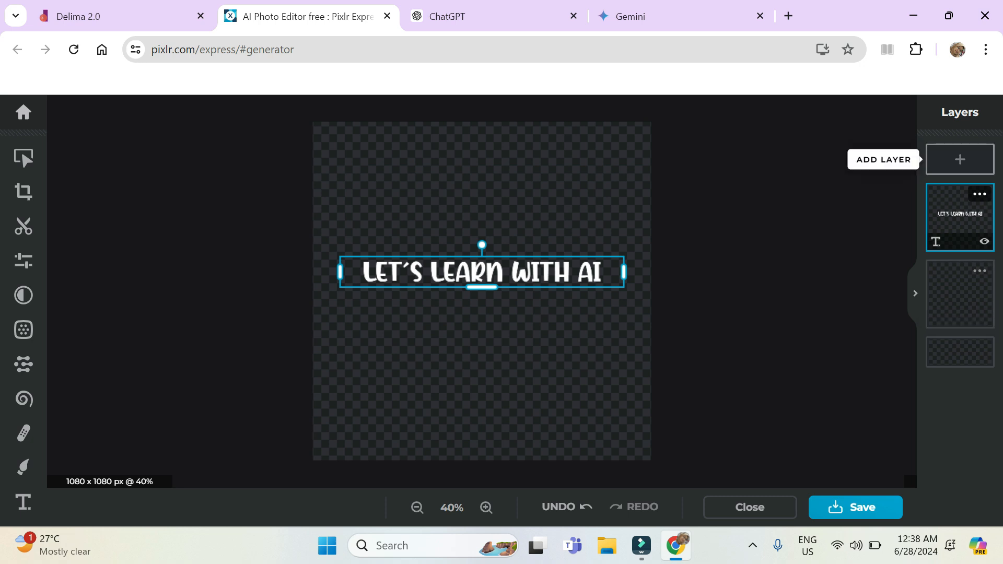
Add a square shape layer and enlarge it to cover the entire canvas
{"action": "left_click", "coordinate": [959, 159]}
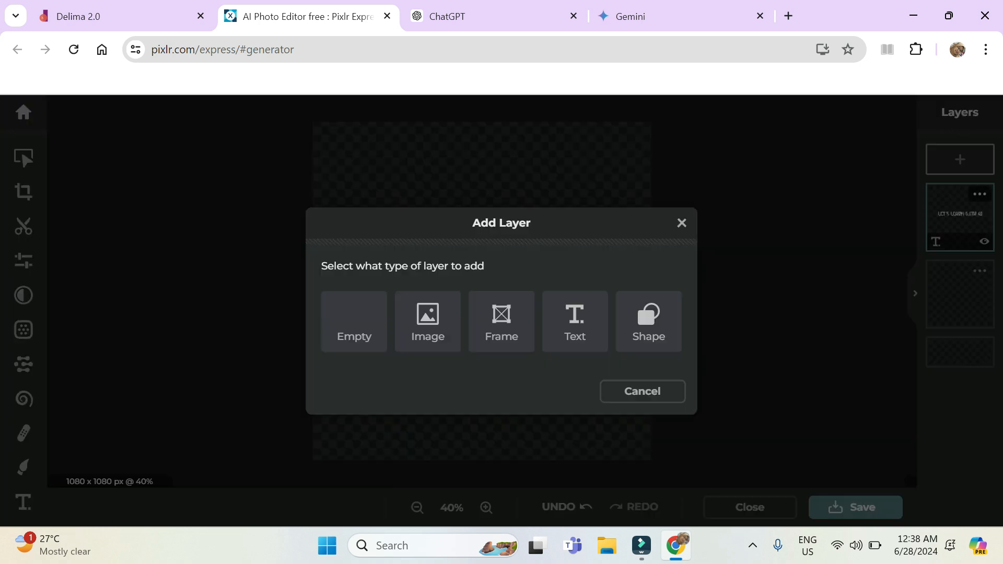
{"action": "left_click", "coordinate": [644, 302]}
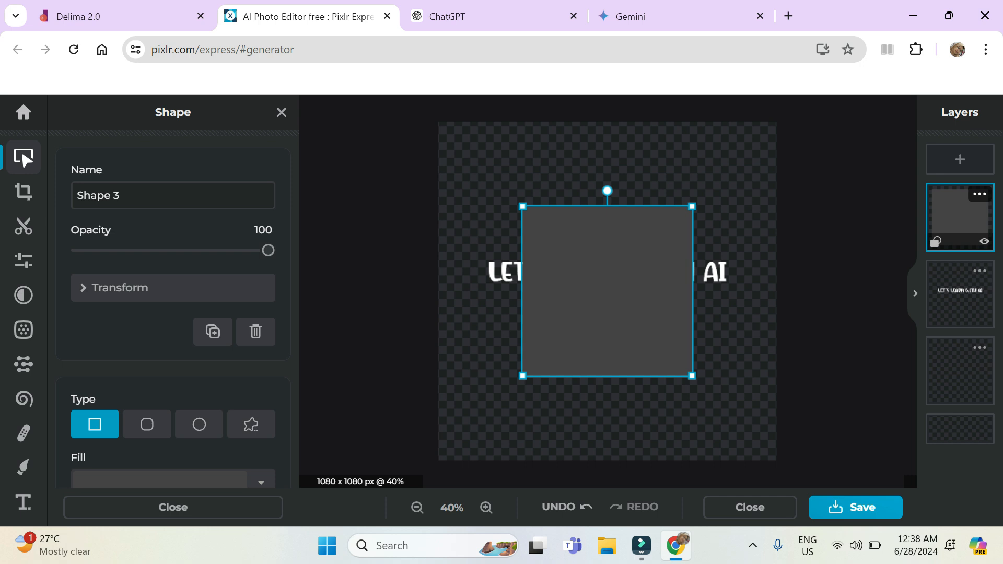
{"action": "left_click_drag", "start_coordinate": [522, 207], "coordinate": [437, 121]}
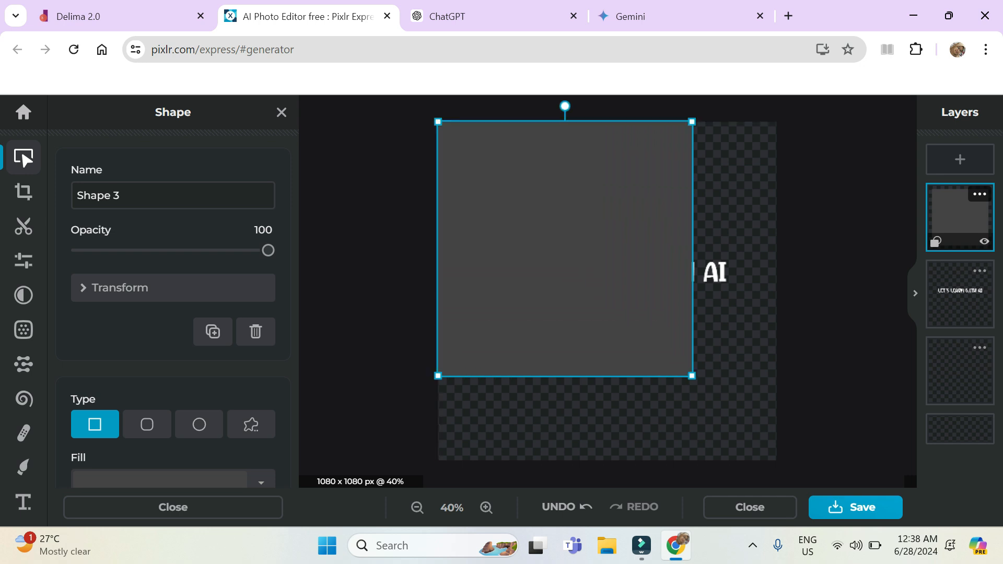
{"action": "left_click_drag", "start_coordinate": [692, 376], "coordinate": [777, 460]}
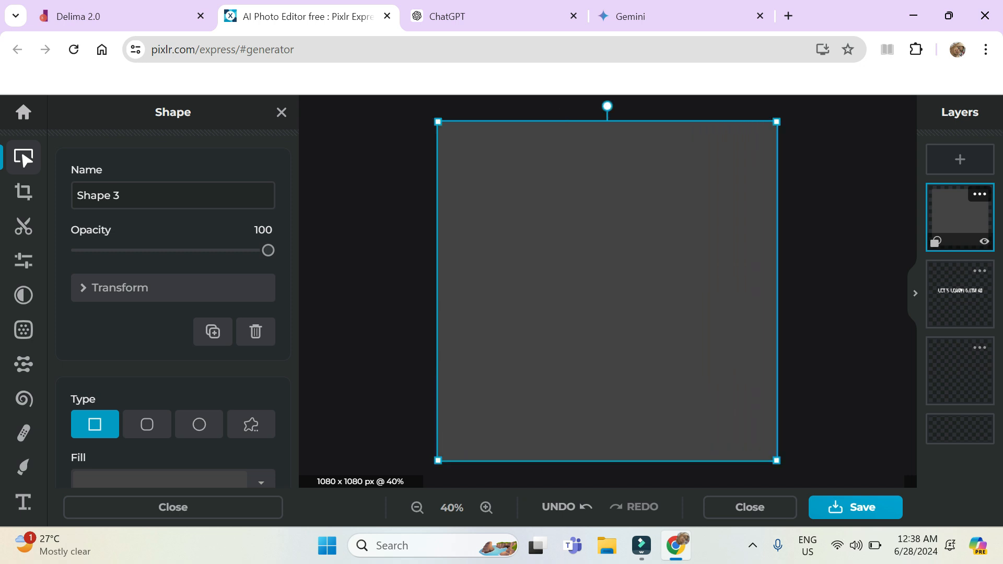
Switch the square's fill to a linear gradient, trying the rainbow, blue-gold and grey-navy-black presets
{"action": "scroll", "coordinate": [172, 313], "scroll_direction": "down", "scroll_amount": 2}
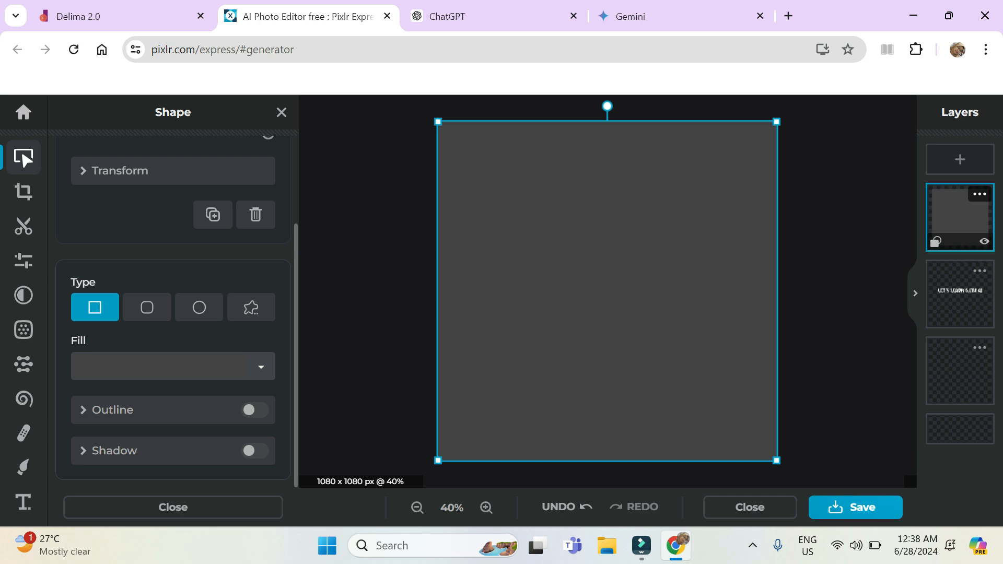
{"action": "left_click", "coordinate": [172, 366]}
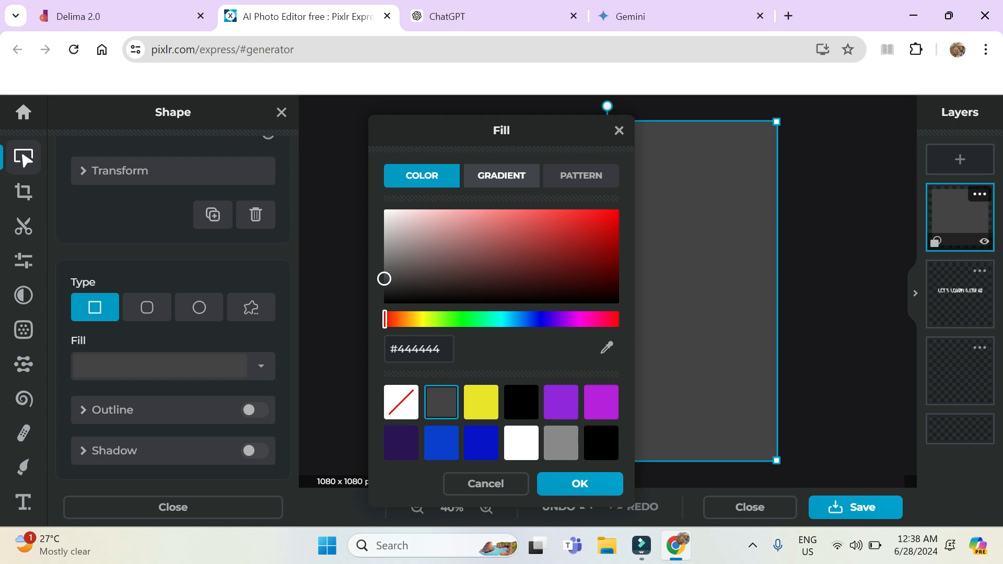
{"action": "left_click", "coordinate": [501, 175]}
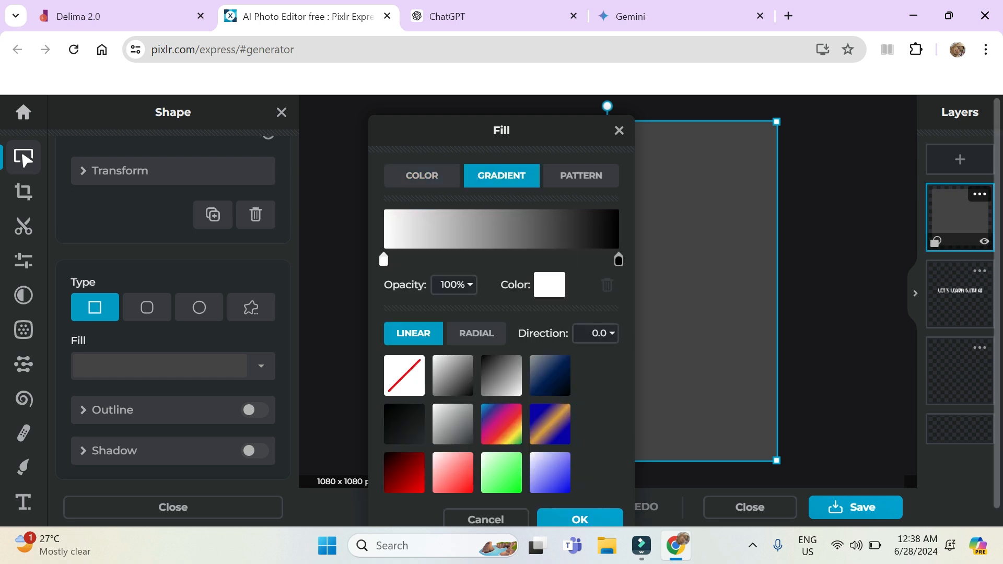
{"action": "left_click", "coordinate": [501, 424]}
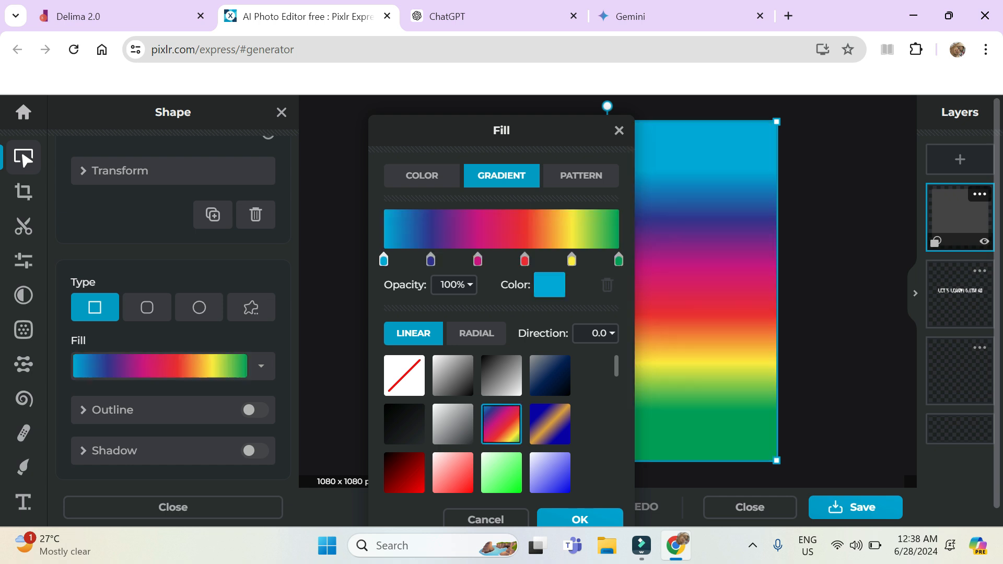
{"action": "left_click", "coordinate": [550, 424]}
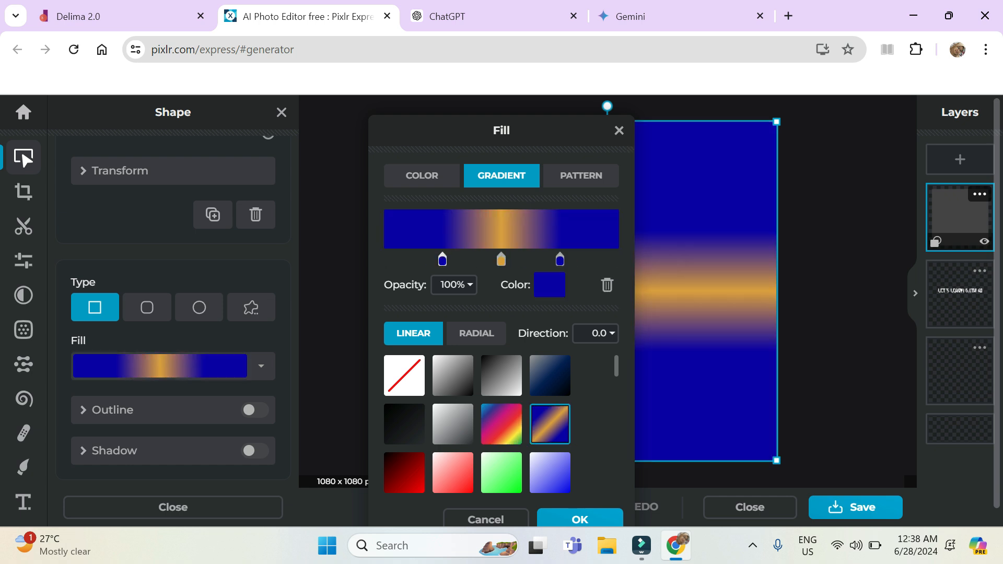
{"action": "left_click", "coordinate": [550, 376]}
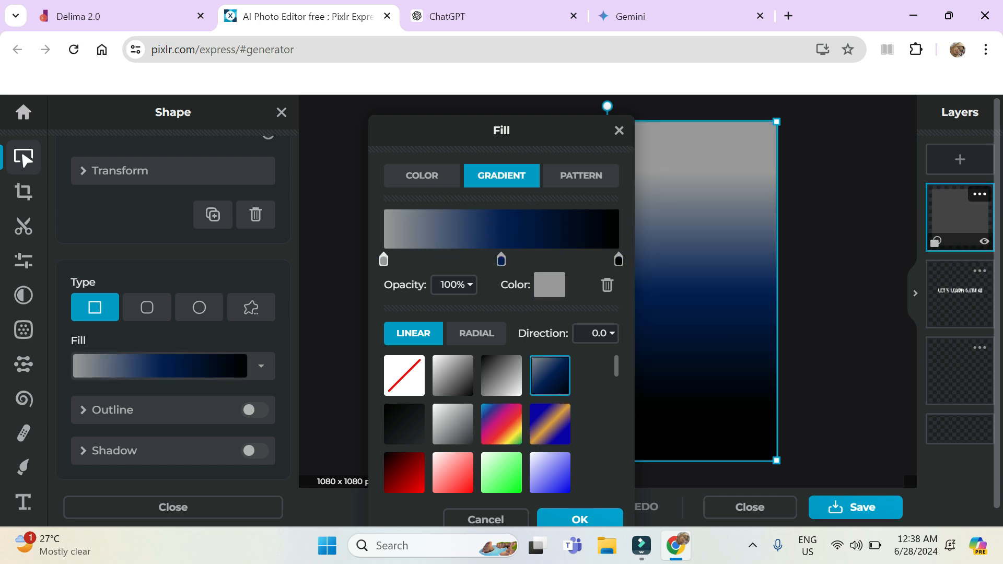
Try the black-to-red and light-to-dark pink gradient presets on the square's fill
{"action": "scroll", "coordinate": [501, 426], "scroll_direction": "down", "scroll_amount": 5}
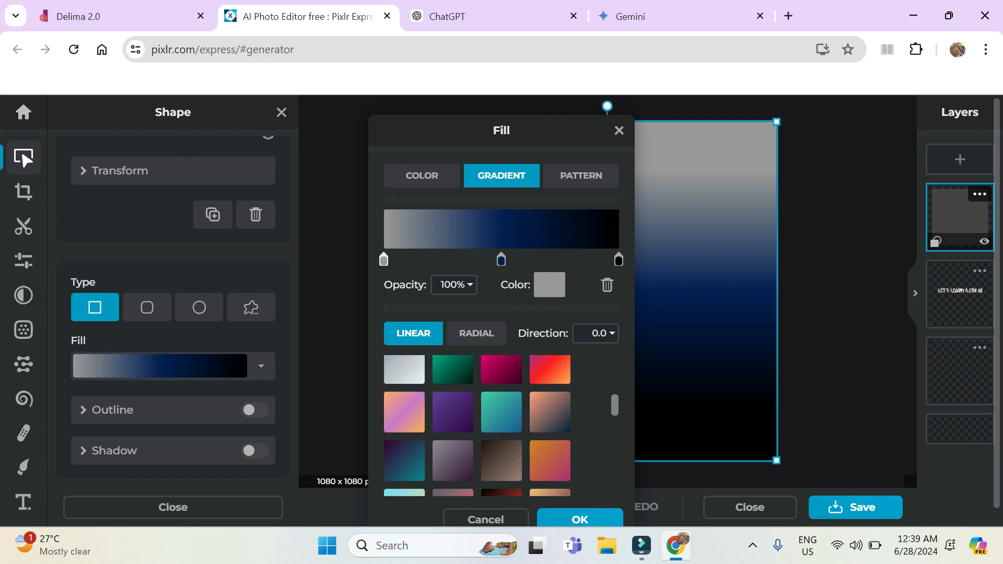
{"action": "scroll", "coordinate": [502, 408], "scroll_direction": "down", "scroll_amount": 1}
{"action": "left_click", "coordinate": [501, 391]}
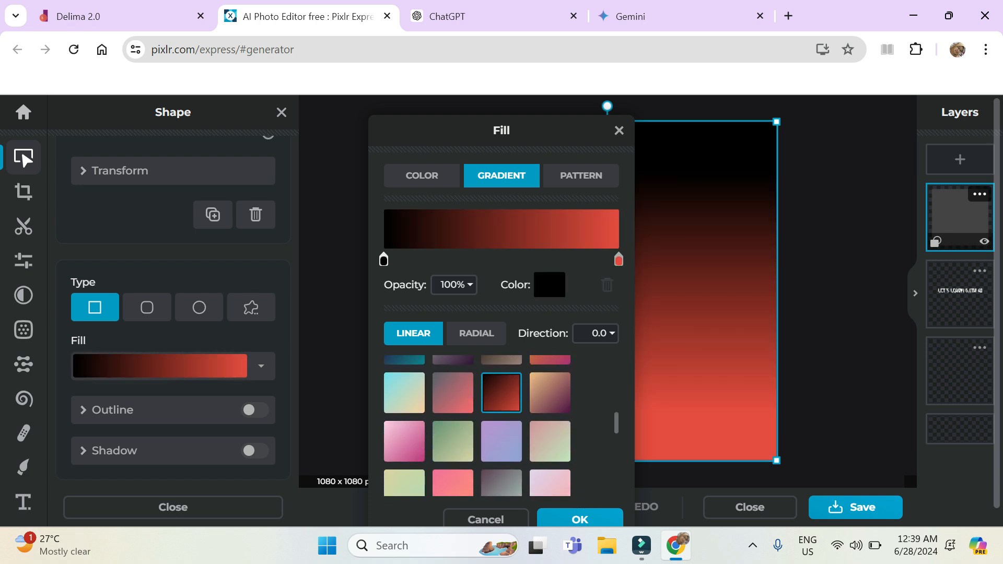
{"action": "left_click", "coordinate": [453, 441]}
{"action": "left_click", "coordinate": [404, 441]}
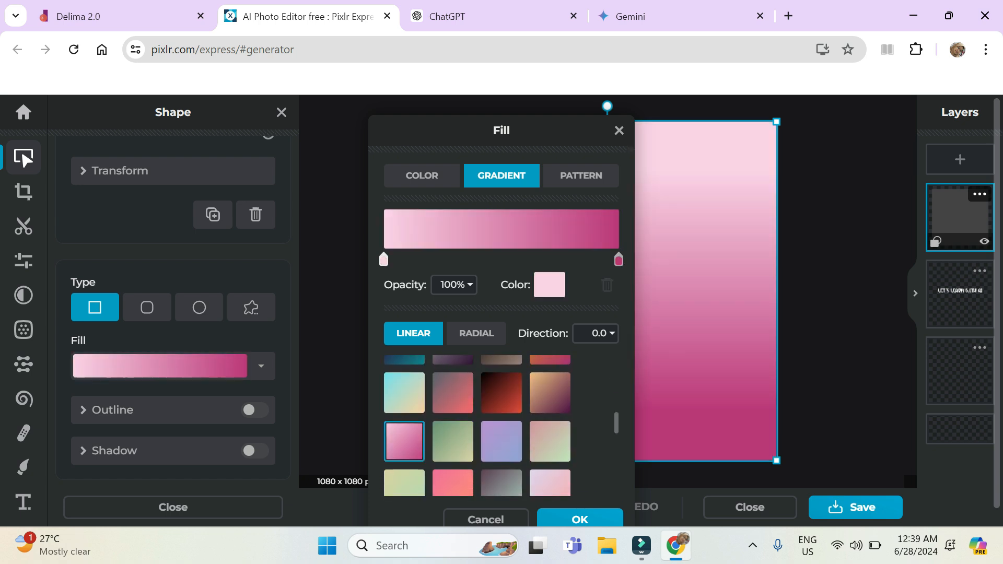
Apply the two-stop yellow-to-navy gradient preset to the square's fill
{"action": "scroll", "coordinate": [501, 426], "scroll_direction": "down", "scroll_amount": 4}
{"action": "left_click", "coordinate": [502, 463]}
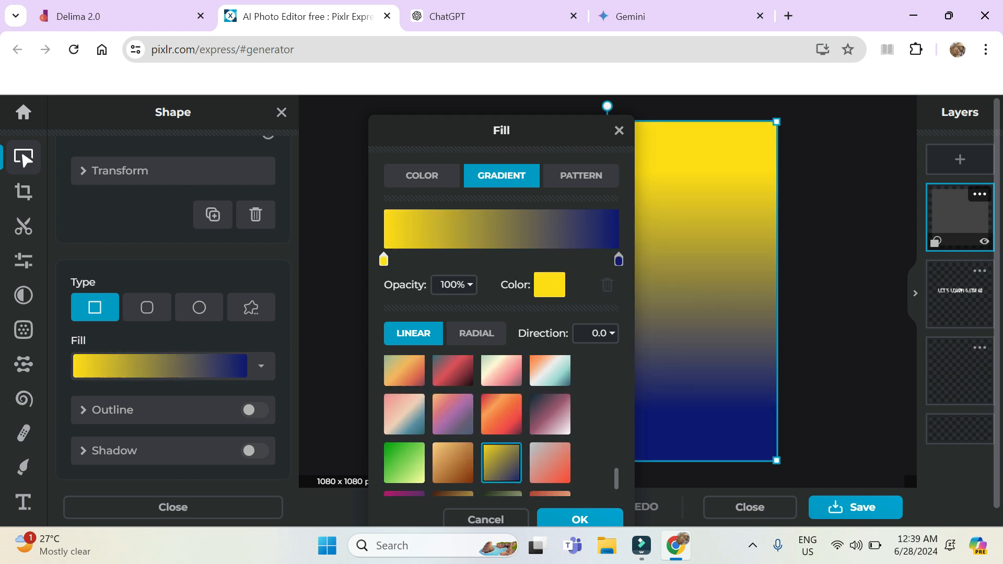
{"action": "scroll", "coordinate": [477, 426], "scroll_direction": "up", "scroll_amount": 1}
{"action": "scroll", "coordinate": [501, 426], "scroll_direction": "up", "scroll_amount": 3}
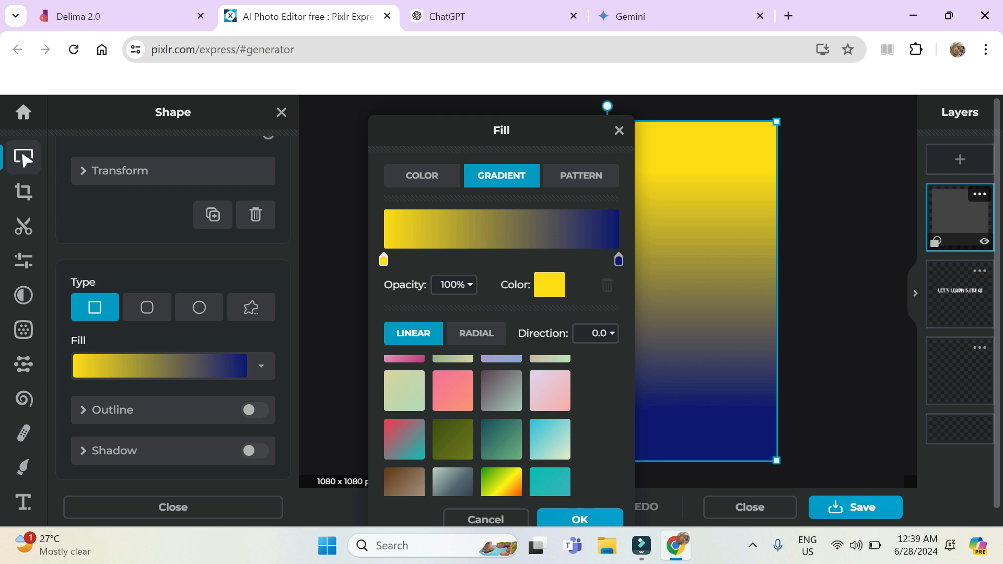
Change the gradient's yellow starting stop to deep blue #0C14AA
{"action": "left_click", "coordinate": [549, 285]}
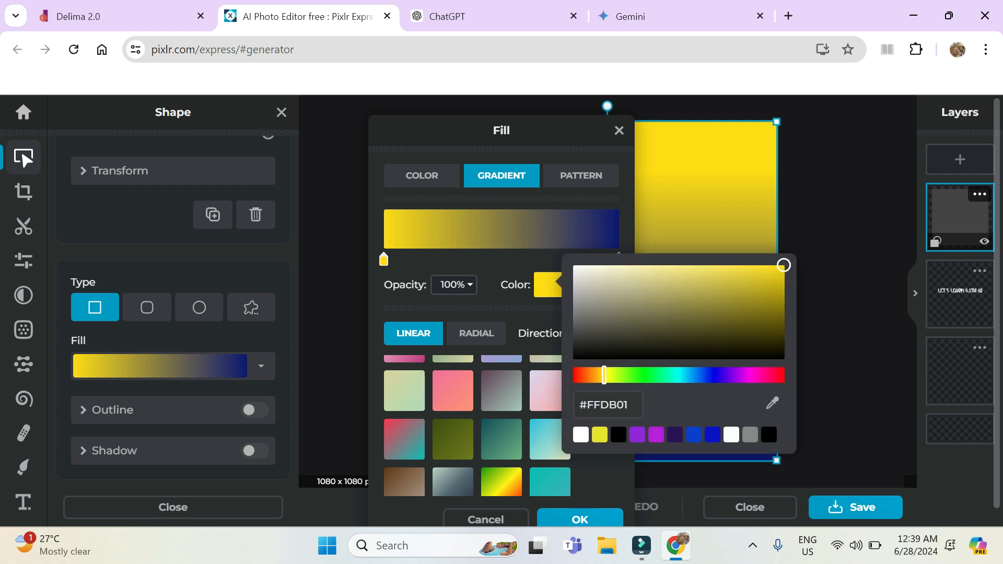
{"action": "left_click", "coordinate": [712, 434]}
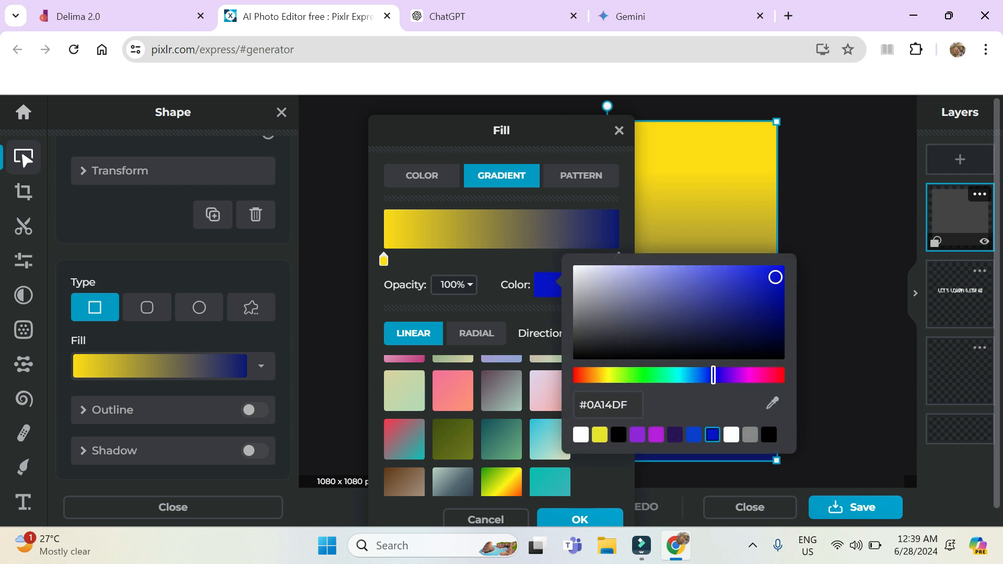
{"action": "left_click_drag", "start_coordinate": [775, 277], "coordinate": [768, 297]}
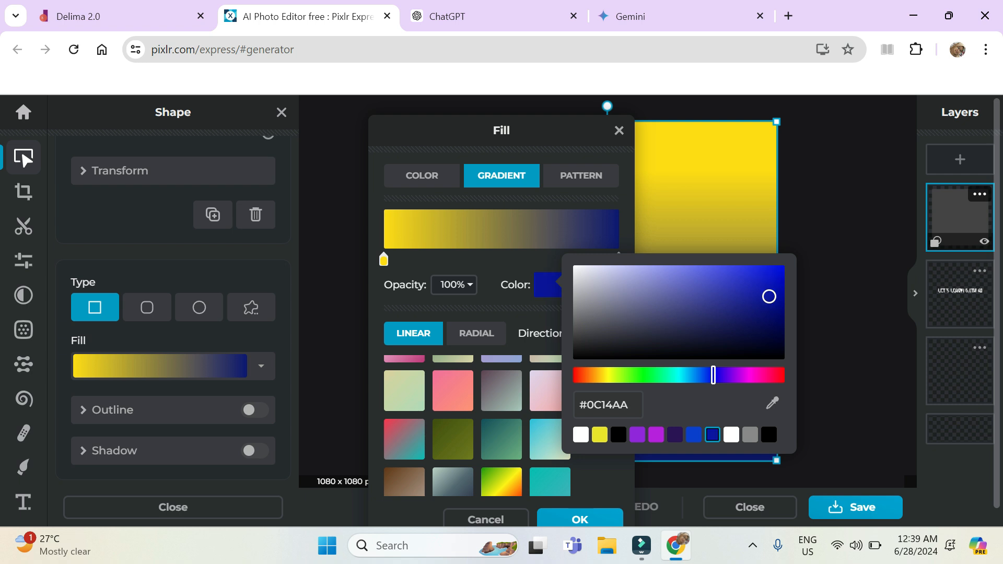
{"action": "left_click", "coordinate": [511, 267]}
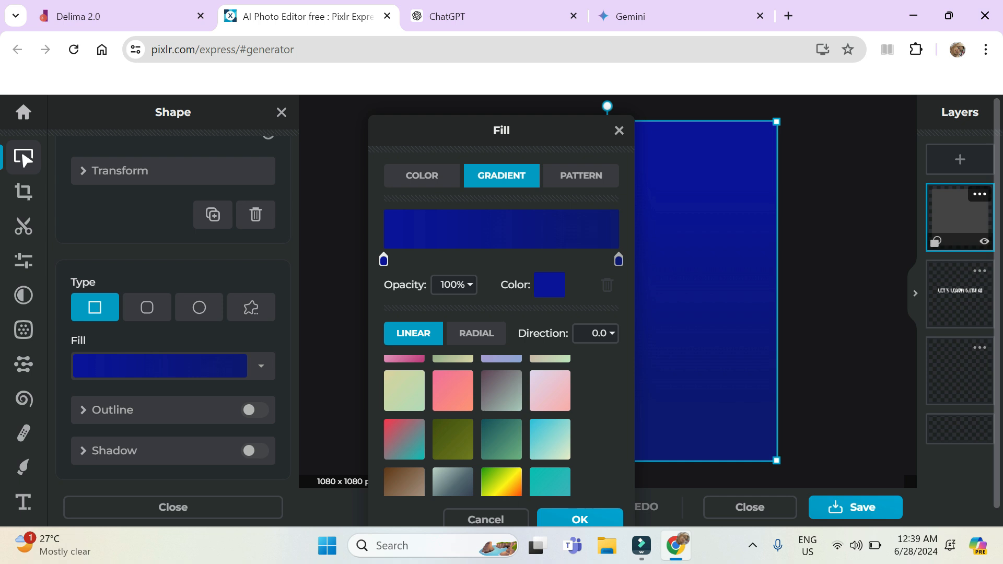
Change the gradient's navy end stop to black #000000
{"action": "left_click", "coordinate": [618, 260]}
{"action": "left_click", "coordinate": [549, 285]}
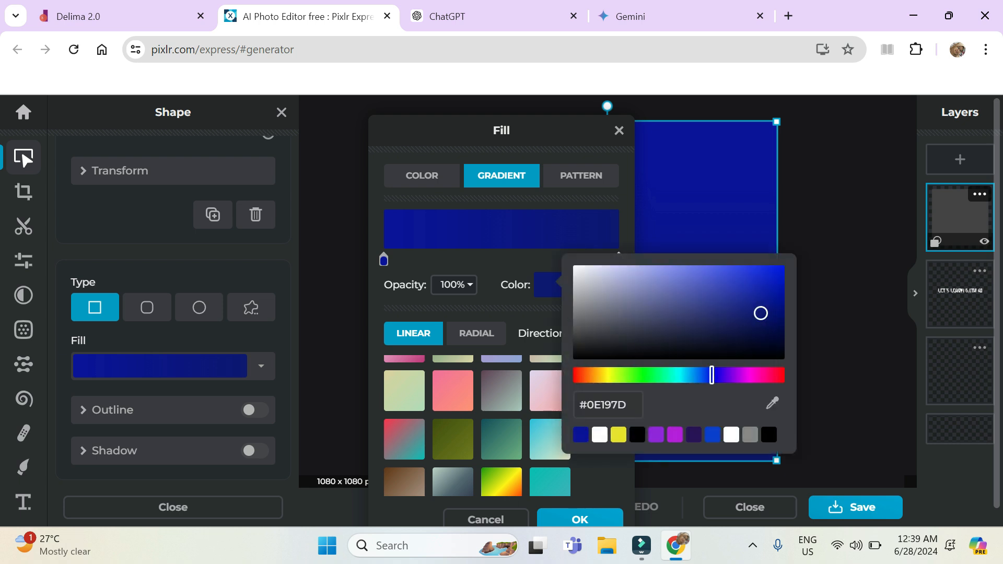
{"action": "left_click", "coordinate": [769, 434]}
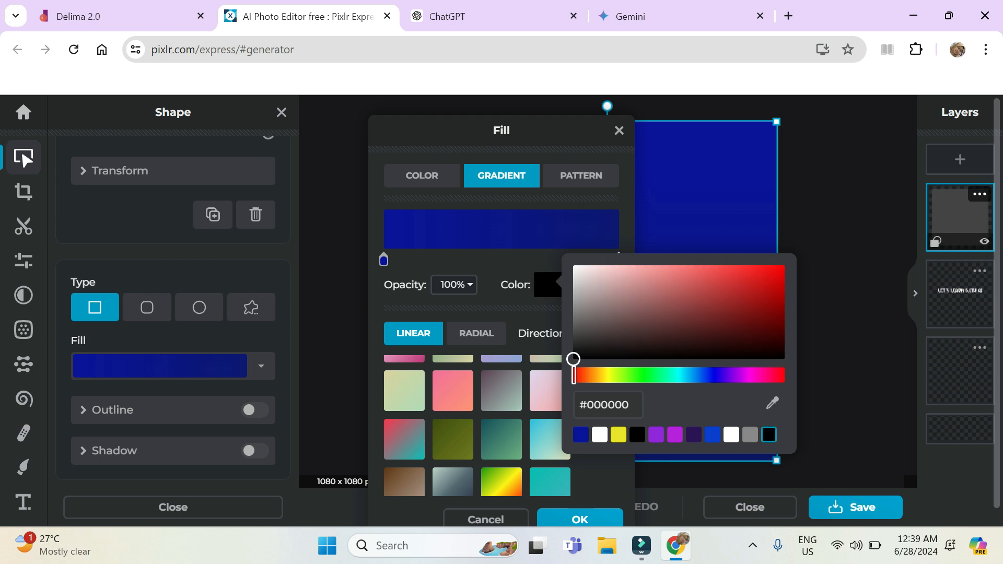
{"action": "left_click", "coordinate": [596, 477]}
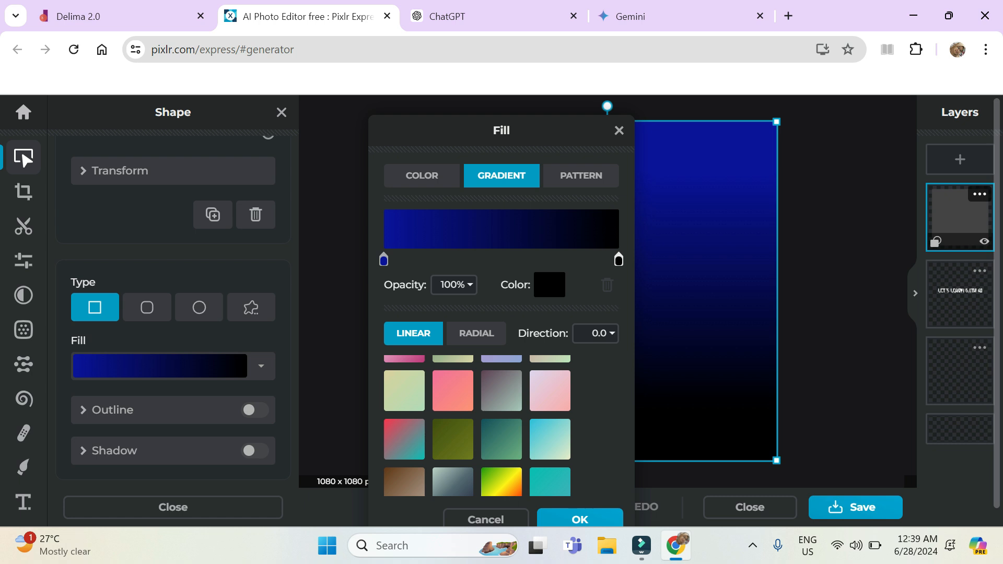
Add a stop midway along the gradient and color it a very dark purple
{"action": "left_click", "coordinate": [500, 259]}
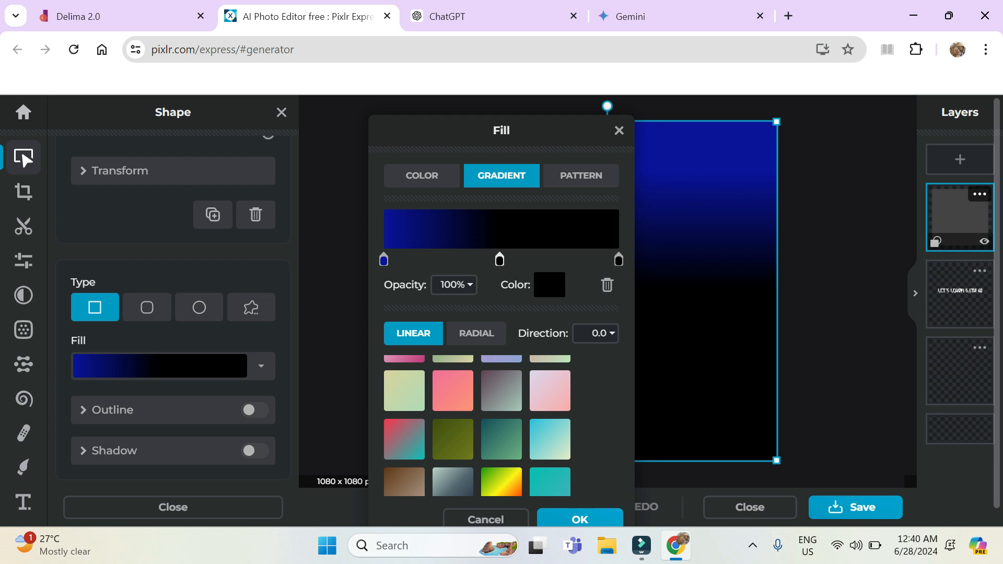
{"action": "left_click", "coordinate": [550, 284]}
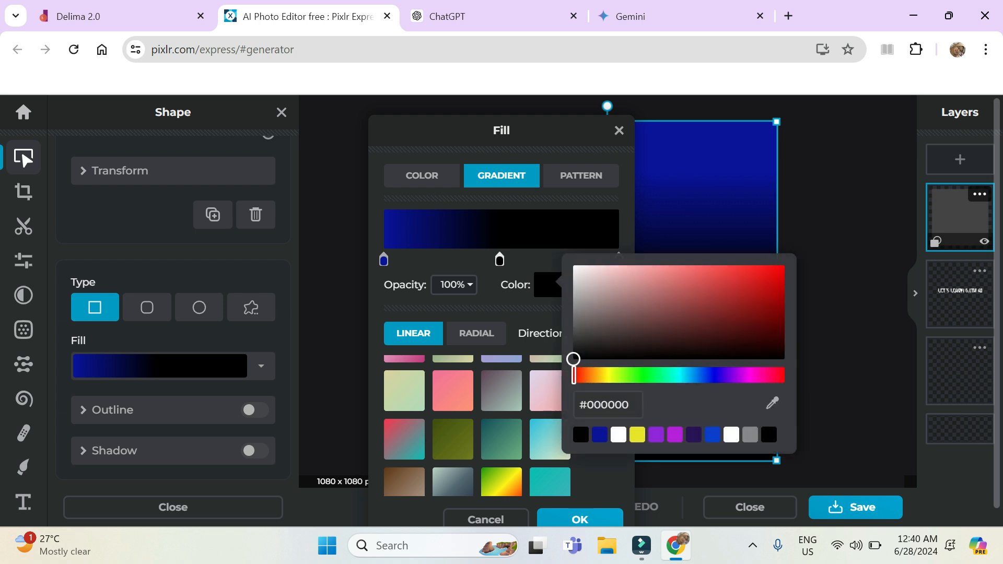
{"action": "left_click", "coordinate": [707, 374]}
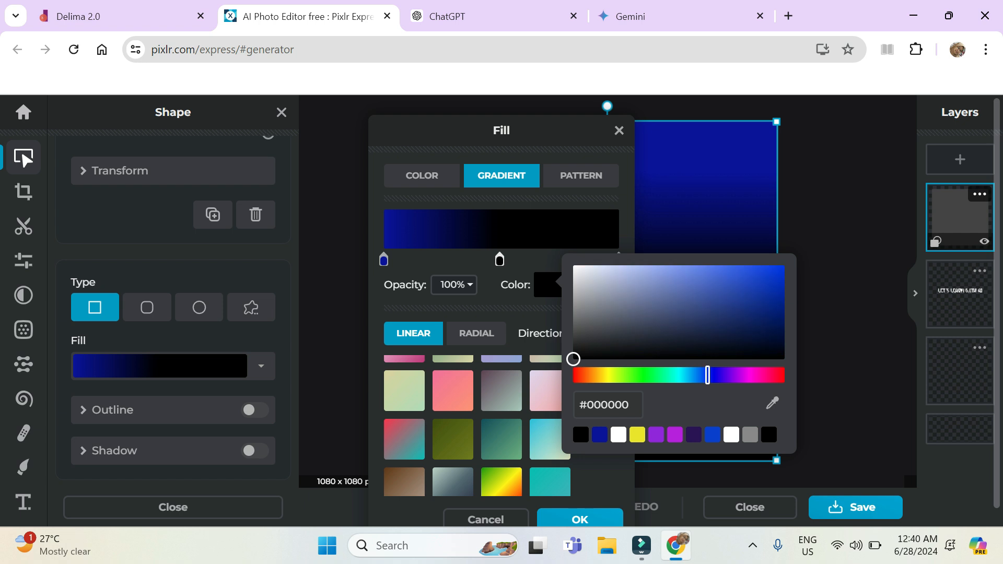
{"action": "left_click", "coordinate": [694, 434]}
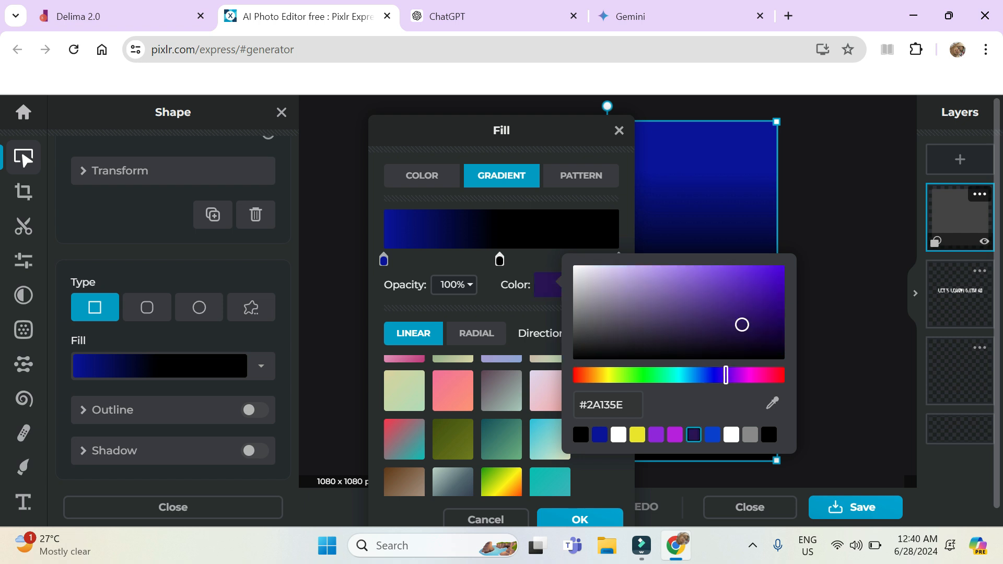
{"action": "left_click", "coordinate": [737, 291]}
{"action": "left_click", "coordinate": [761, 285]}
{"action": "left_click", "coordinate": [743, 332]}
{"action": "key", "text": "Return"}
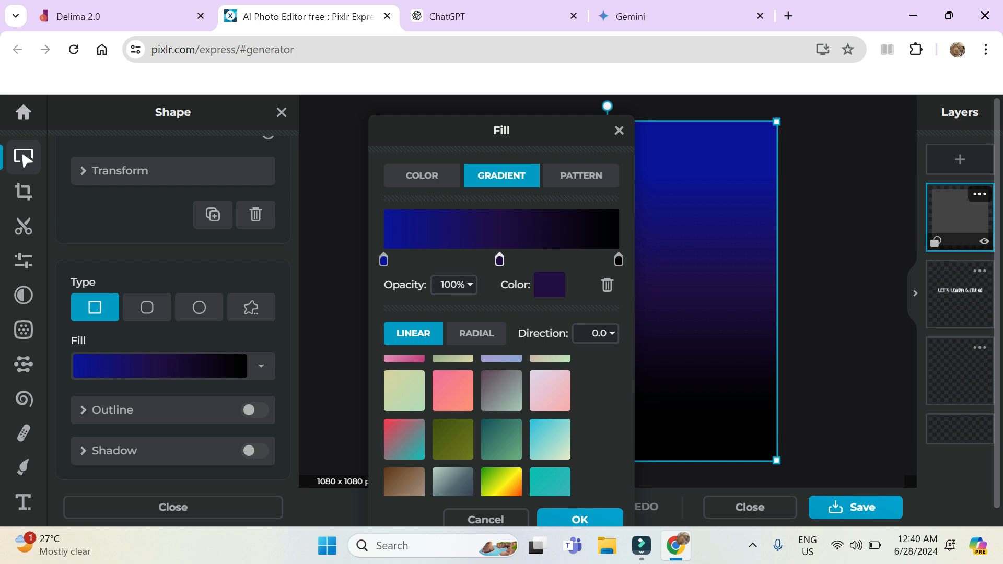
Shift the purple stop closer to the black end, apply the gradient fill and close the shape settings
{"action": "left_click_drag", "start_coordinate": [499, 260], "coordinate": [534, 259]}
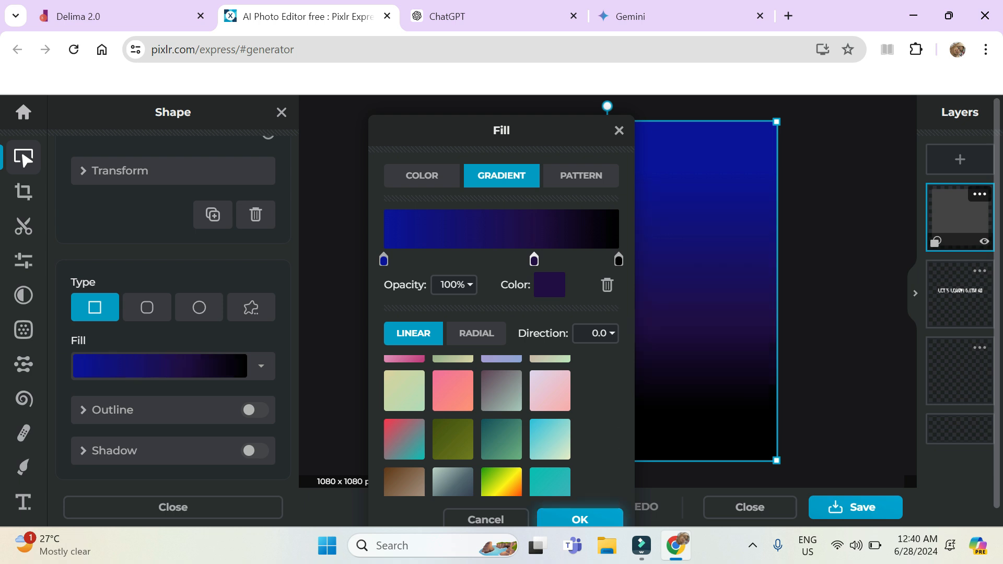
{"action": "left_click", "coordinate": [580, 519]}
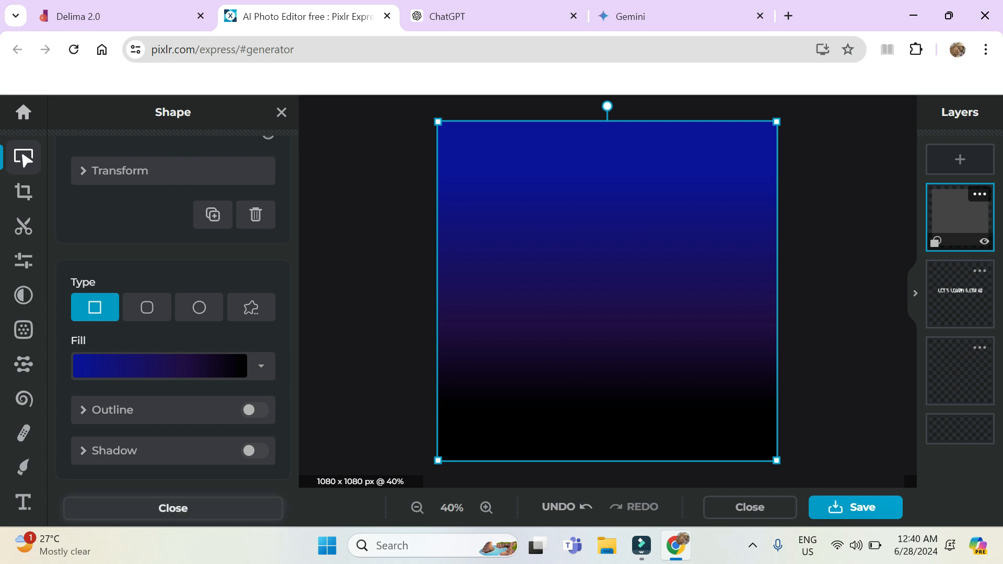
{"action": "left_click", "coordinate": [173, 507]}
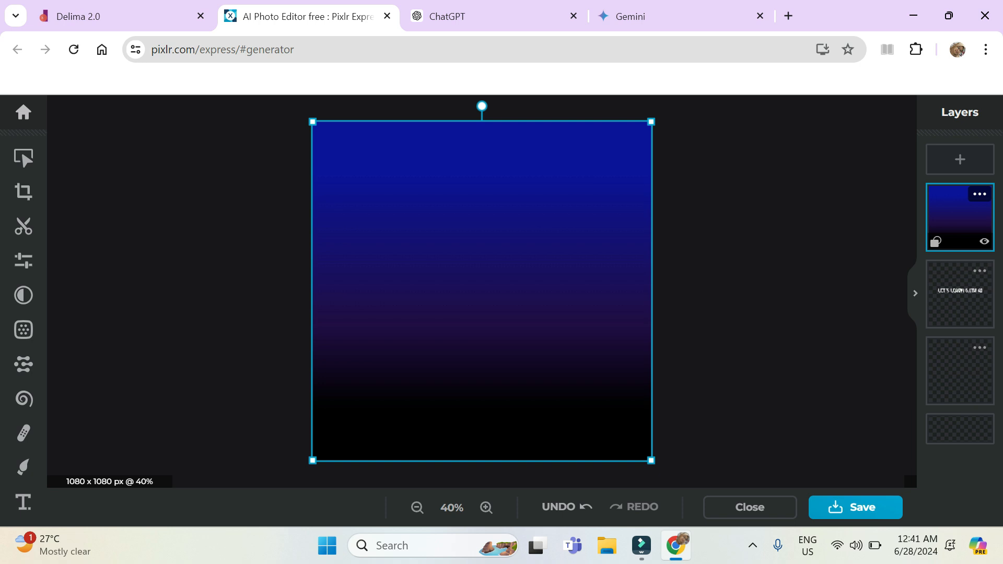
Move the "Let's Learn with AI" text layer above the gradient square and select the empty image layer below them
{"action": "left_click_drag", "start_coordinate": [960, 294], "coordinate": [960, 211]}
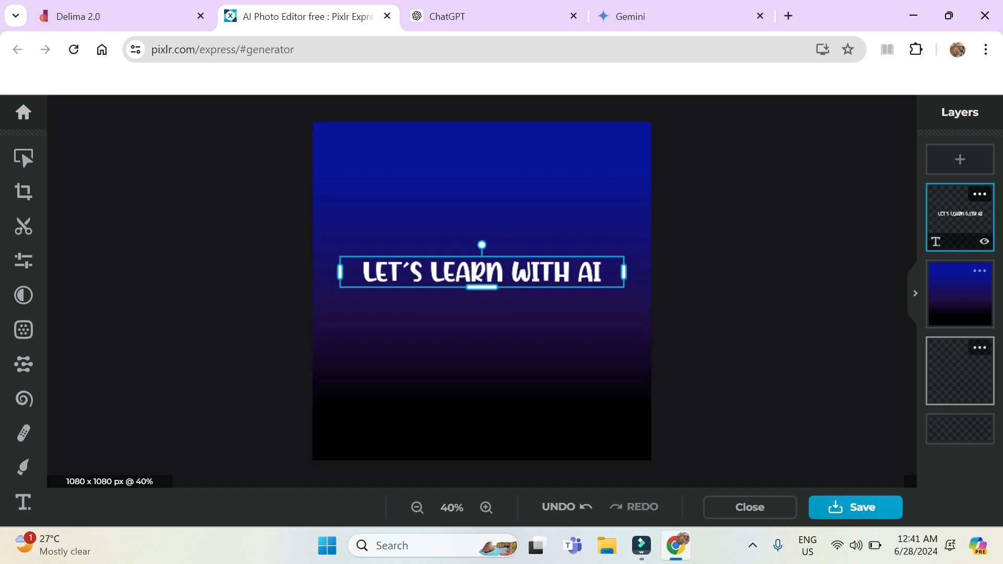
{"action": "left_click", "coordinate": [961, 370]}
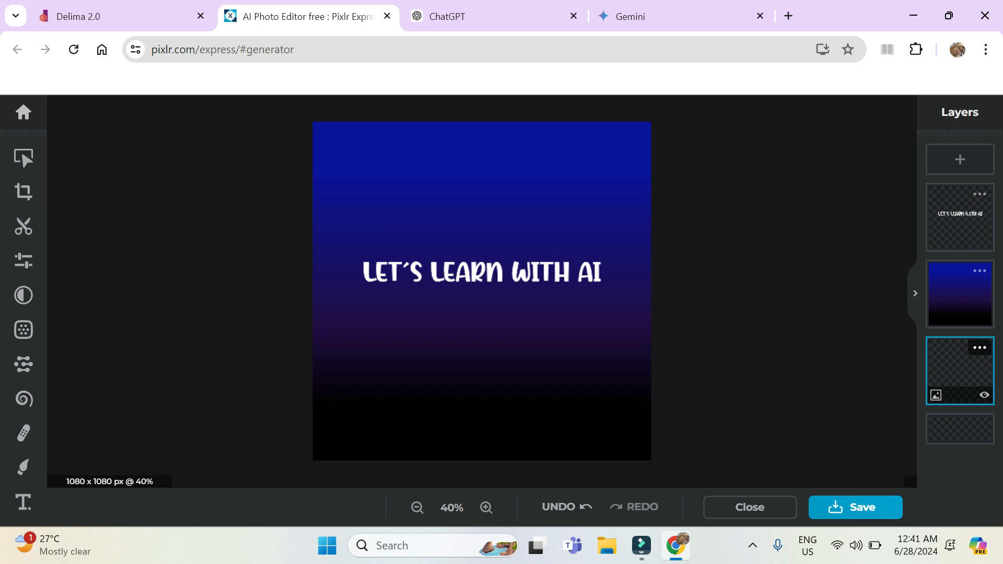
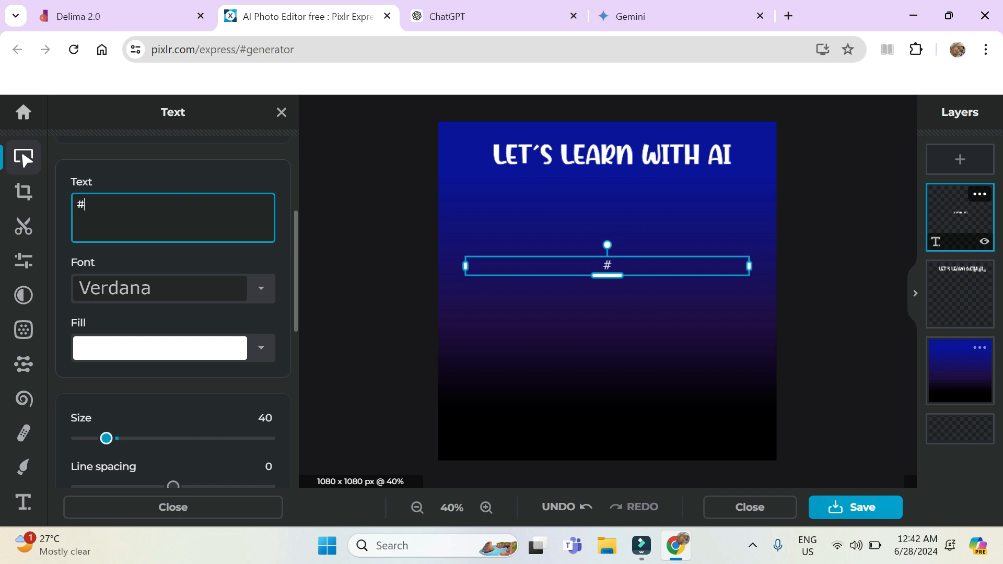
Enter "#JomBelajarAIwithPixlr #Pixlr" as the new text layer's first line and begin a second line
{"action": "key", "text": "BackSpace"}
{"action": "key", "text": "BackSpace"}
{"action": "type", "text": "Jon"}
{"action": "key", "text": "BackSpace"}
{"action": "type", "text": "mBel"}
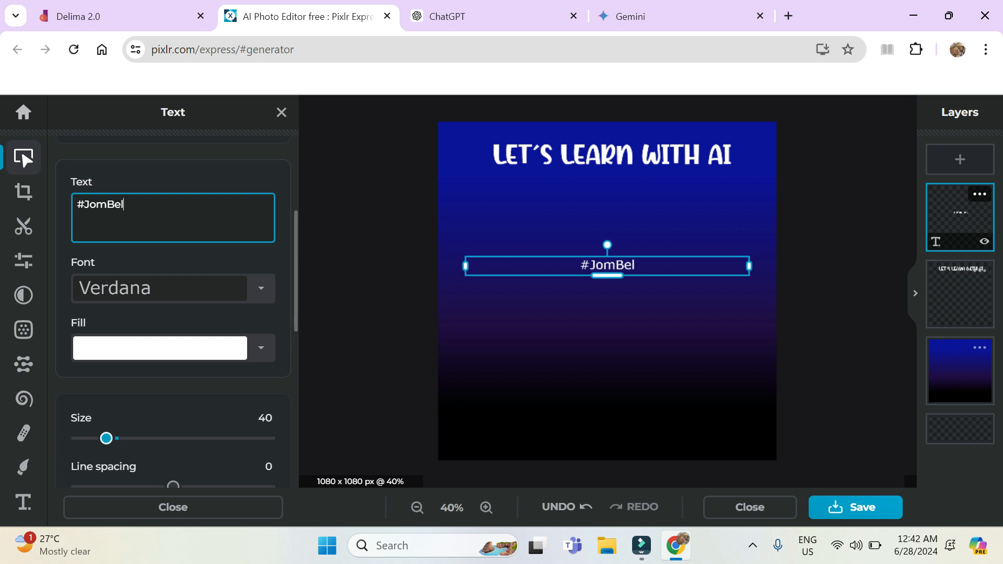
{"action": "type", "text": "ajarAIwithPixlr"}
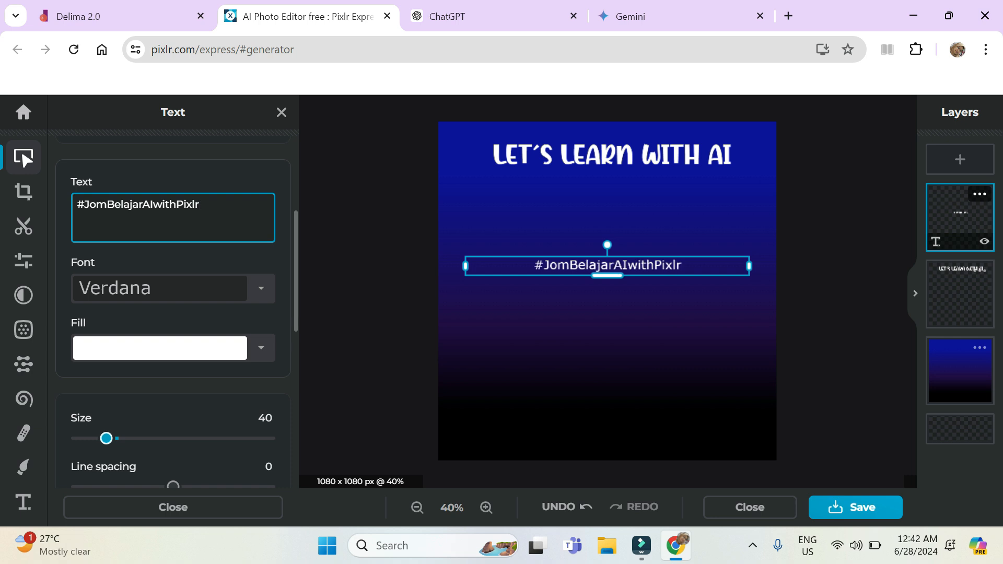
{"action": "type", "text": " #"}
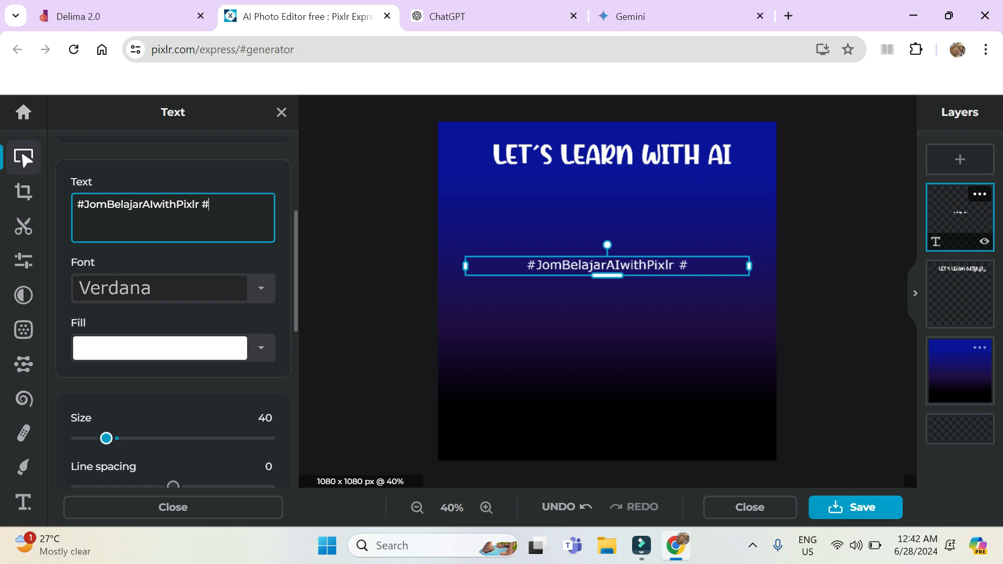
{"action": "type", "text": "Pixl"}
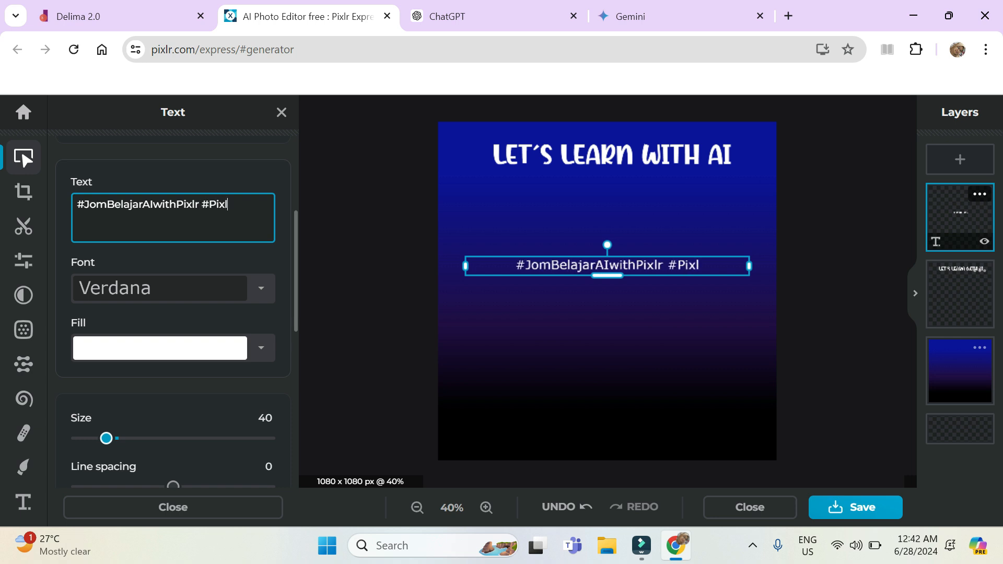
{"action": "type", "text": "r"}
{"action": "key", "text": "Return"}
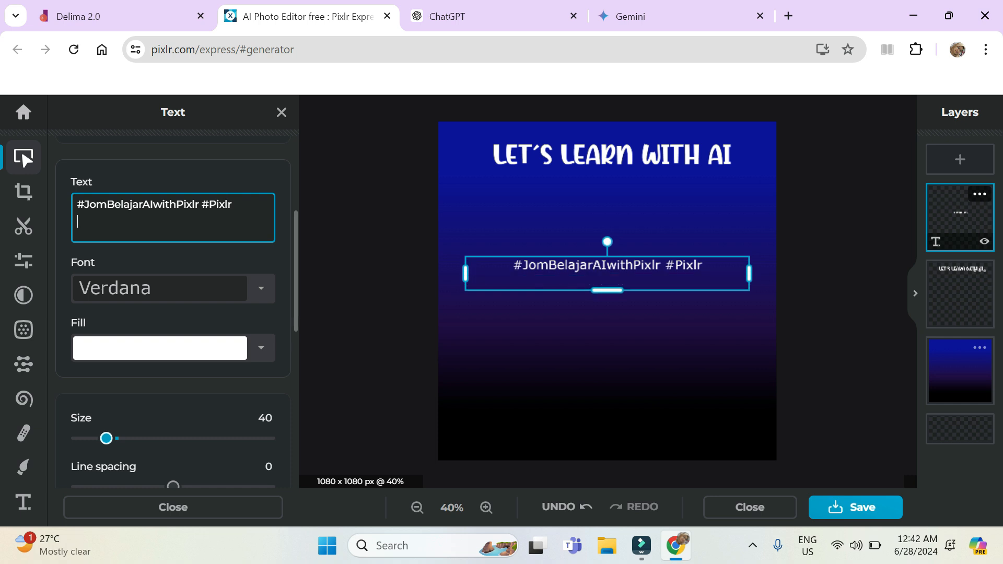
Enter the hashtags "#PAAM2024 #DELIMa" on the text layer's second line
{"action": "type", "text": "#PAAM2024"}
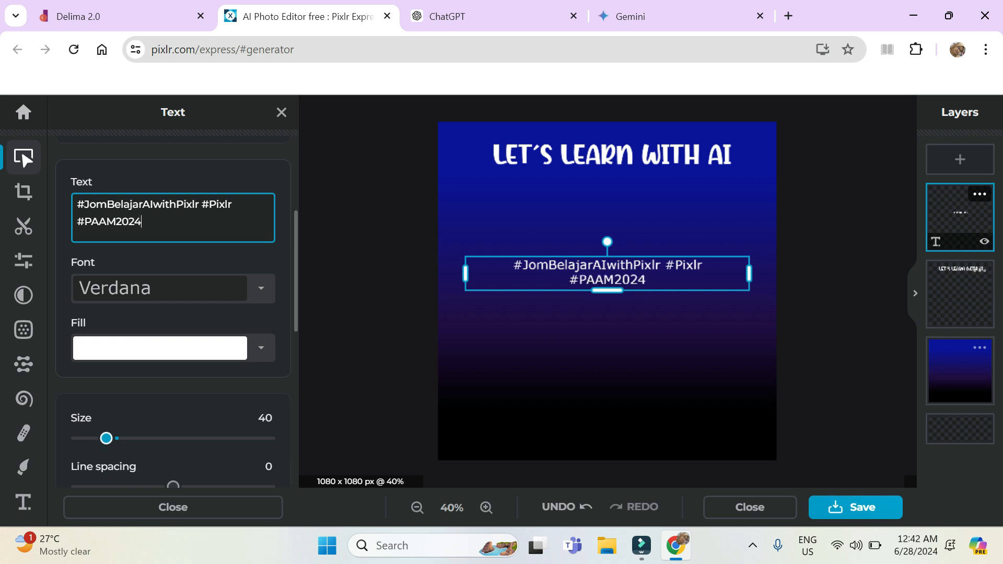
{"action": "type", "text": " #D"}
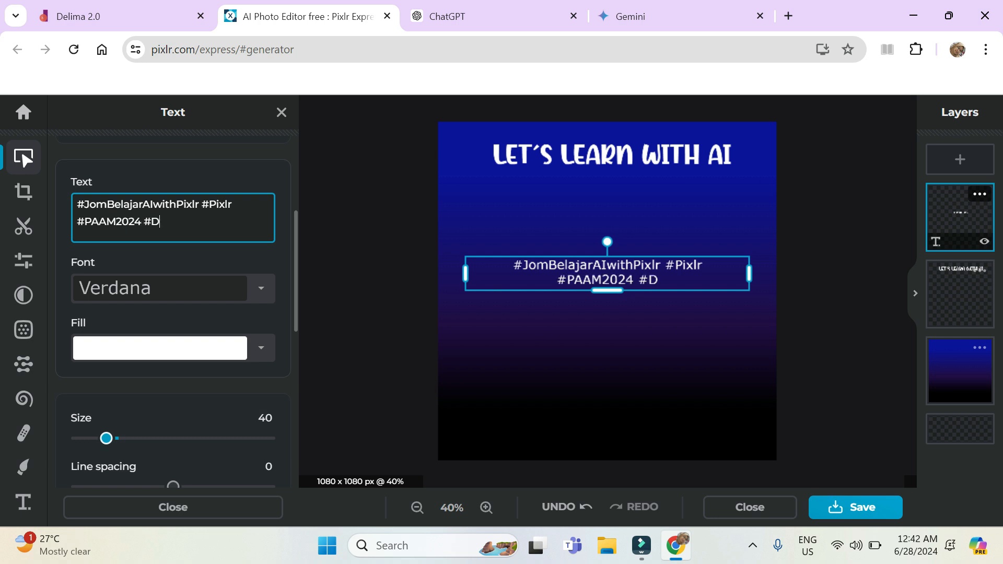
{"action": "type", "text": "elim"}
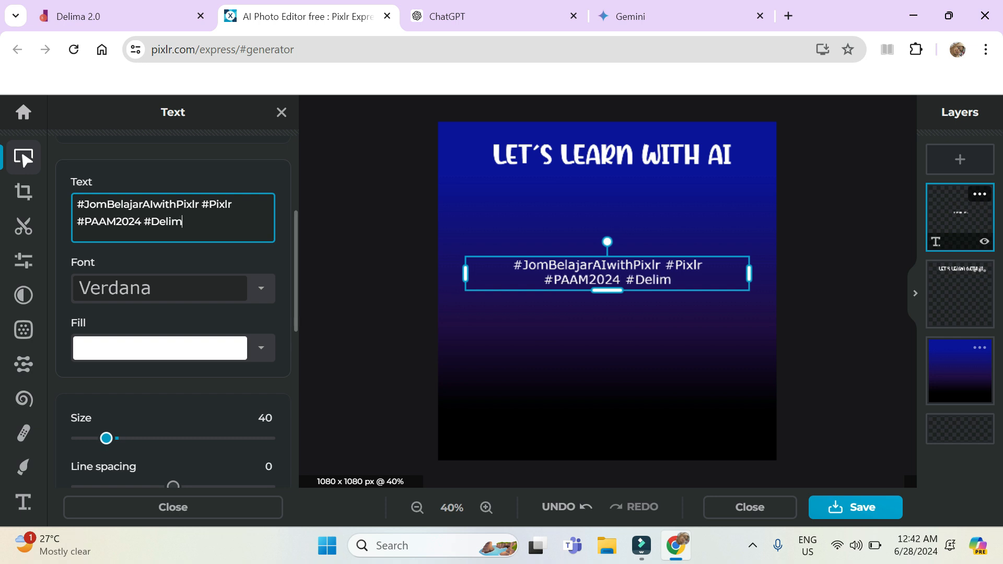
{"action": "type", "text": "a"}
{"action": "key", "text": "BackSpace"}
{"action": "key", "text": "BackSpace"}
{"action": "key", "text": "BackSpace"}
{"action": "key", "text": "BackSpace"}
{"action": "key", "text": "BackSpace"}
{"action": "type", "text": "ELIMa "}
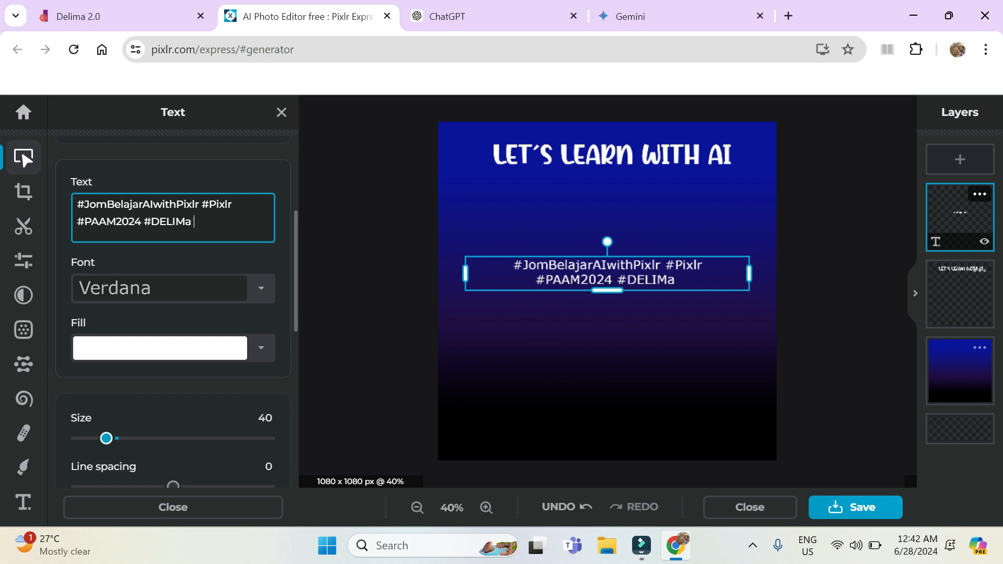
Append the hashtag "#SKBukitSawa" to the second line of the hashtag text
{"action": "type", "text": "#"}
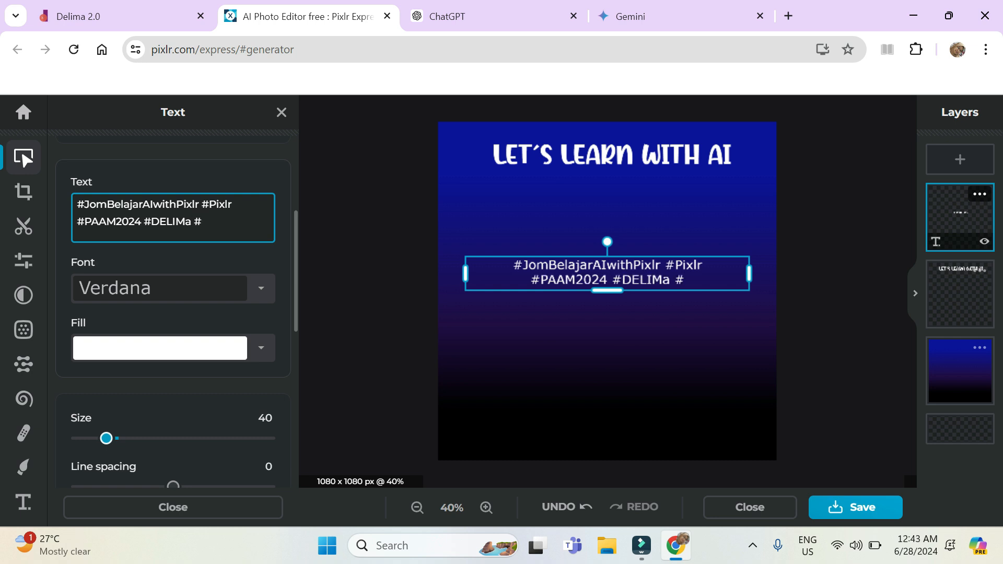
{"action": "type", "text": "SK"}
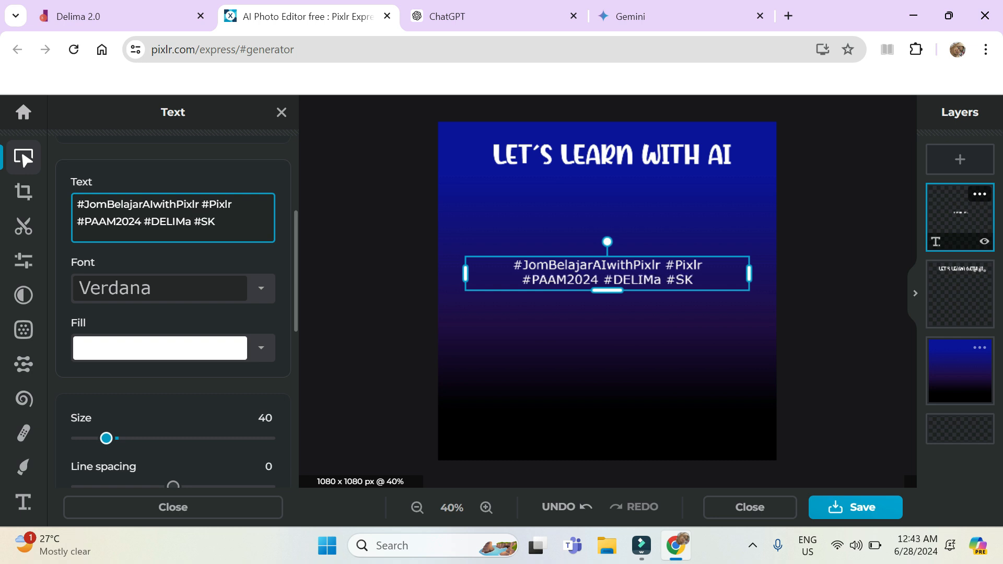
{"action": "type", "text": "BukitSawa"}
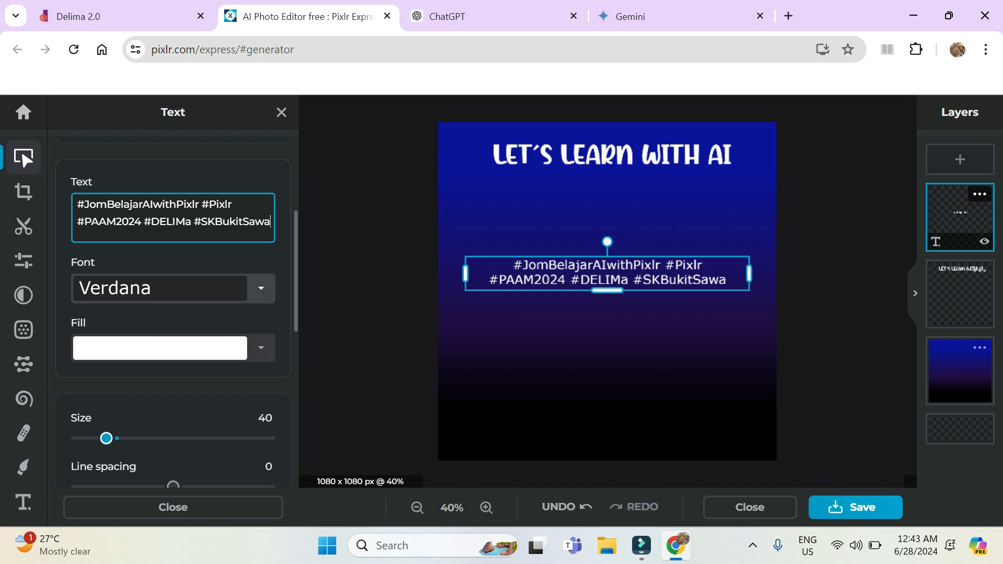
Change the hashtag text's font to Flamingo
{"action": "left_click", "coordinate": [260, 288]}
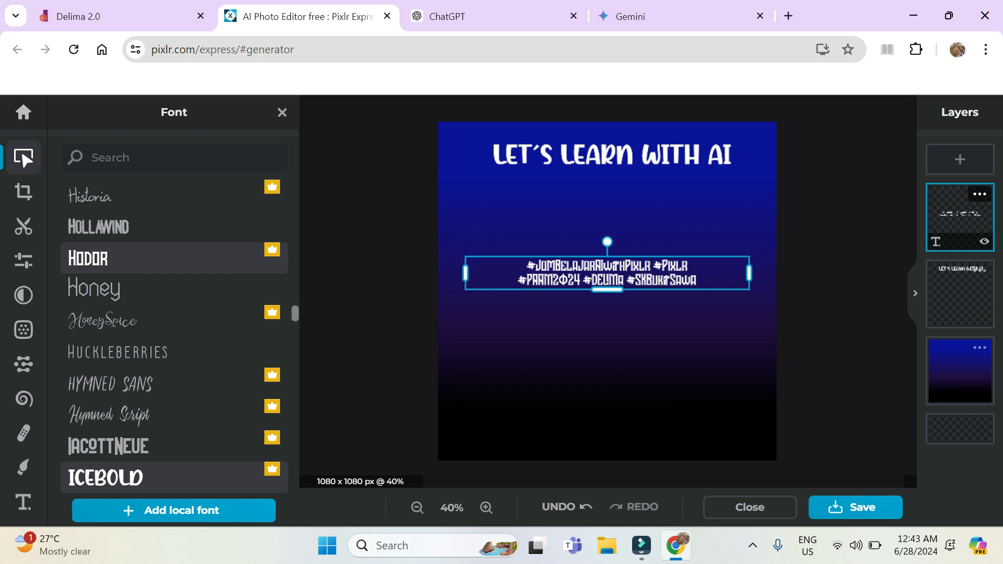
{"action": "scroll", "coordinate": [174, 335], "scroll_direction": "up", "scroll_amount": 10}
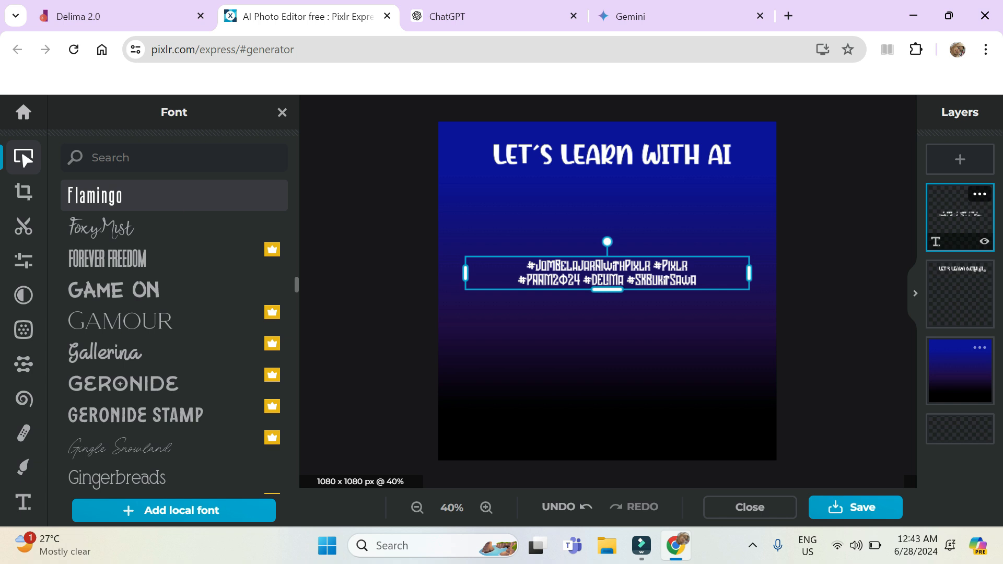
{"action": "left_click", "coordinate": [128, 197]}
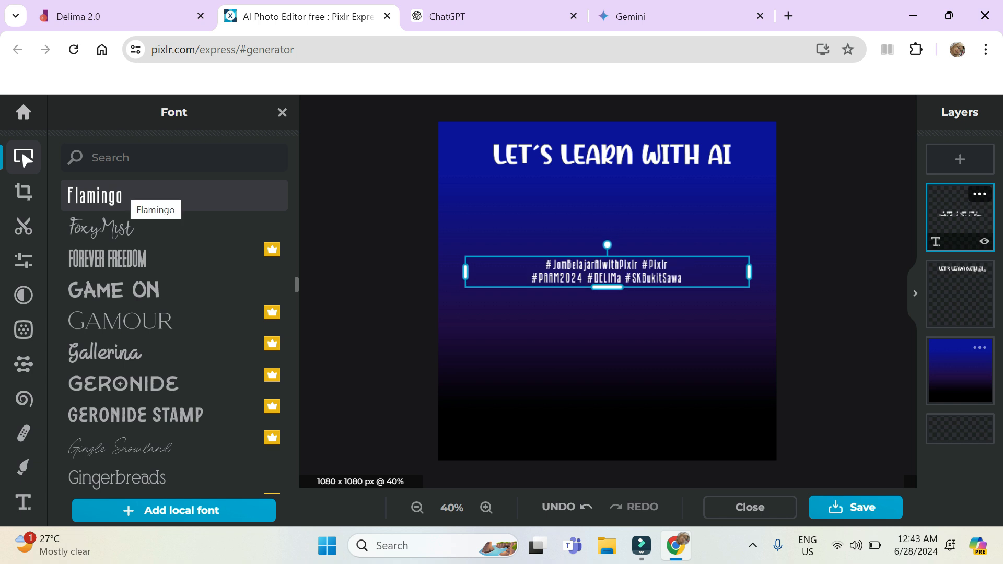
{"action": "left_click", "coordinate": [128, 197]}
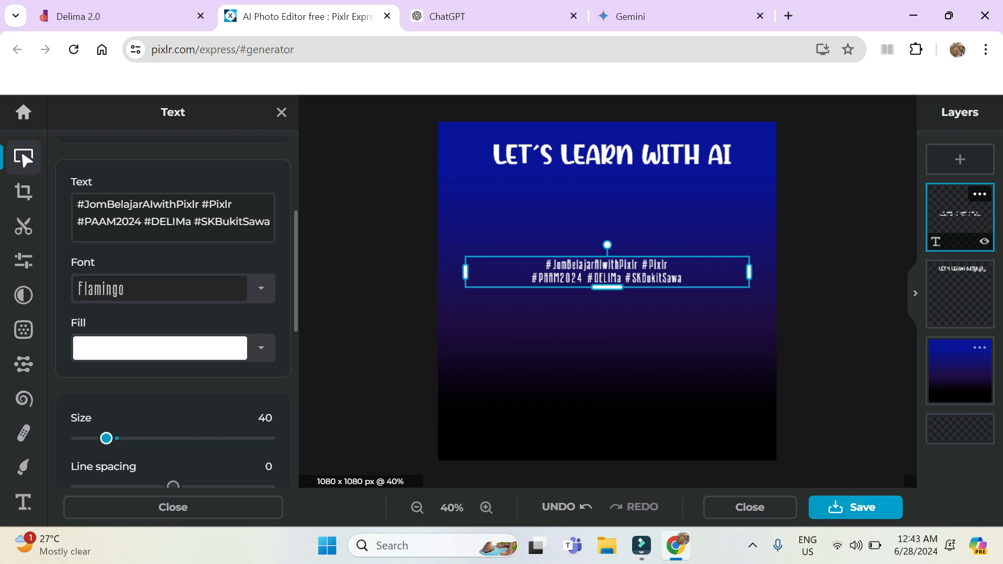
Fill the hashtag text with the yellow swatch #EAE31A and apply the colour
{"action": "left_click", "coordinate": [261, 348]}
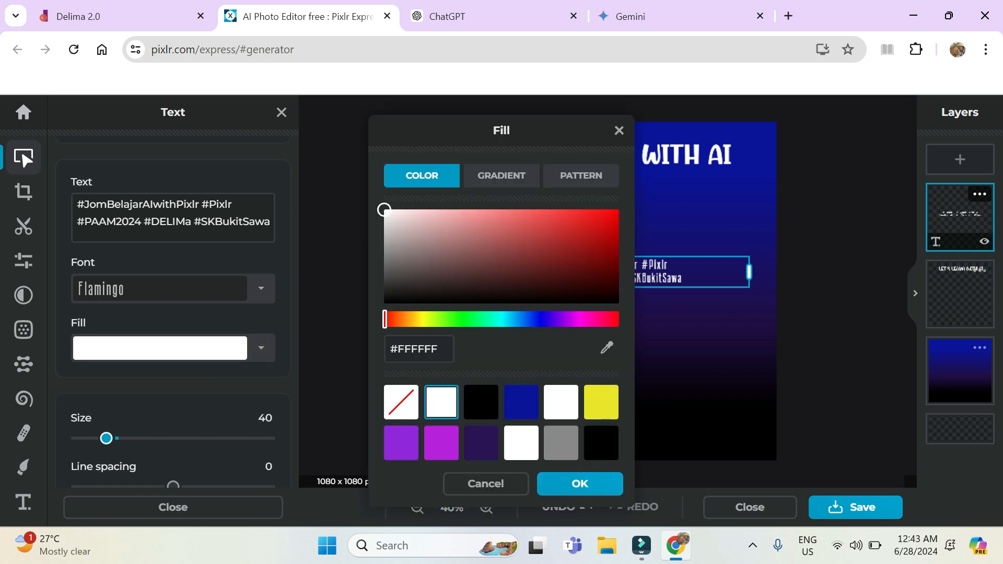
{"action": "left_click", "coordinate": [600, 402]}
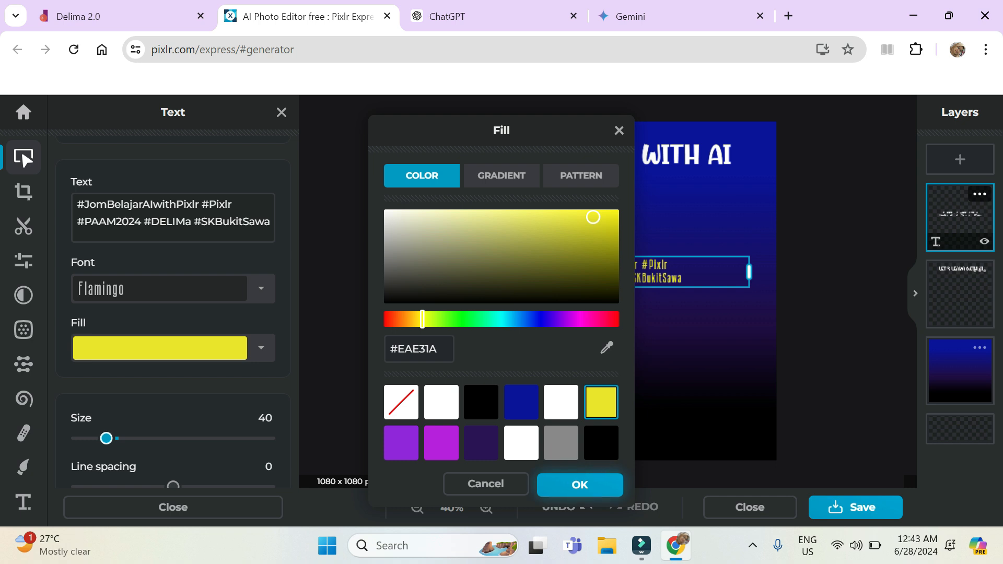
{"action": "left_click", "coordinate": [580, 483]}
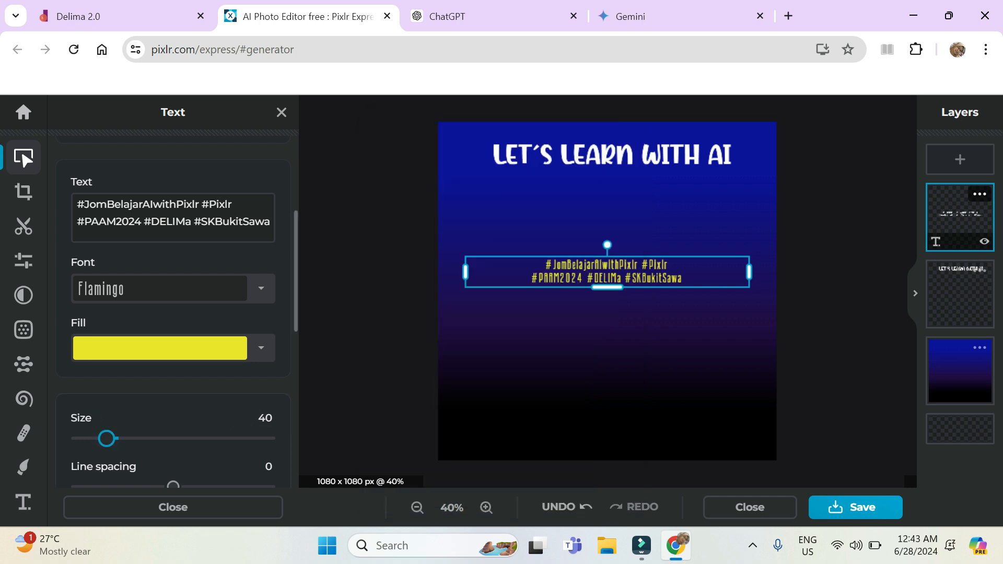
Set the hashtag text size to 62, move it to the bottom of the canvas centred below the title, and close the text settings
{"action": "left_click_drag", "start_coordinate": [107, 438], "coordinate": [128, 438]}
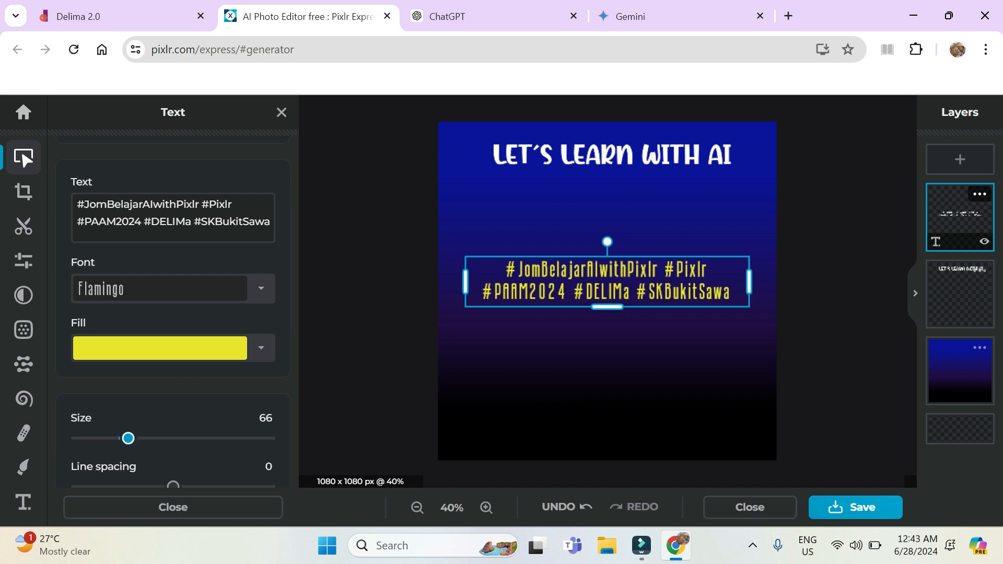
{"action": "left_click_drag", "start_coordinate": [128, 439], "coordinate": [125, 439]}
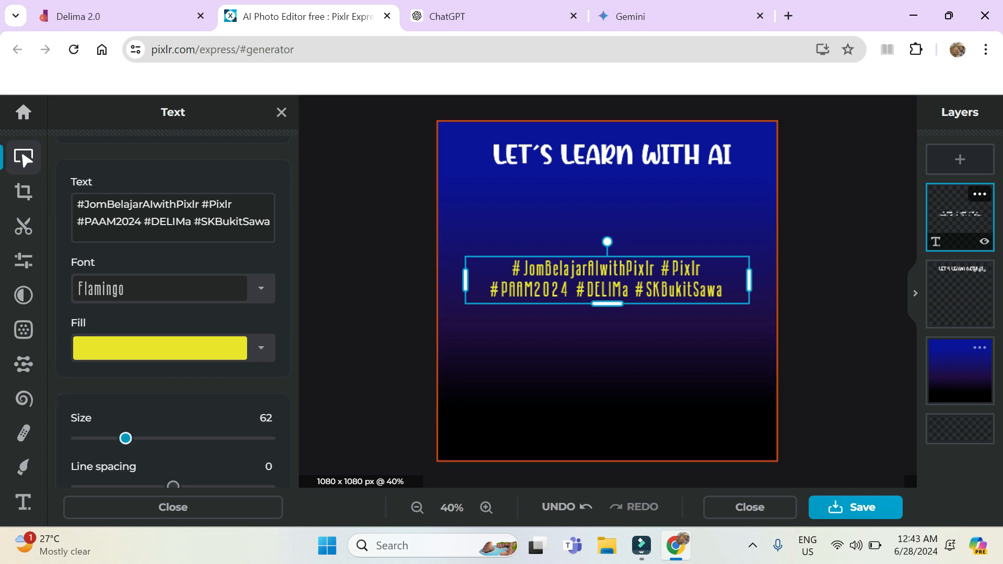
{"action": "left_click_drag", "start_coordinate": [607, 280], "coordinate": [607, 433]}
{"action": "left_click", "coordinate": [839, 365]}
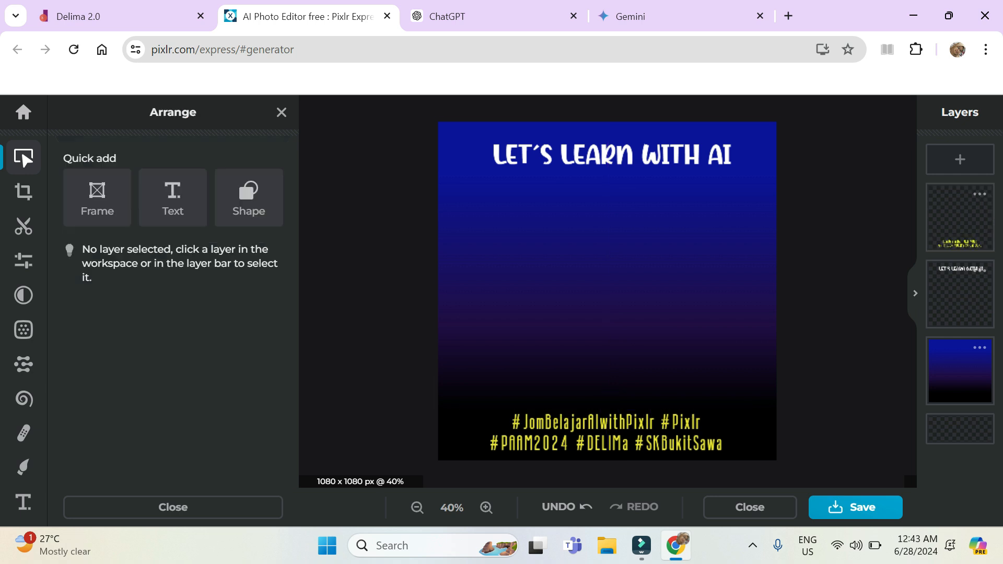
{"action": "left_click", "coordinate": [281, 113]}
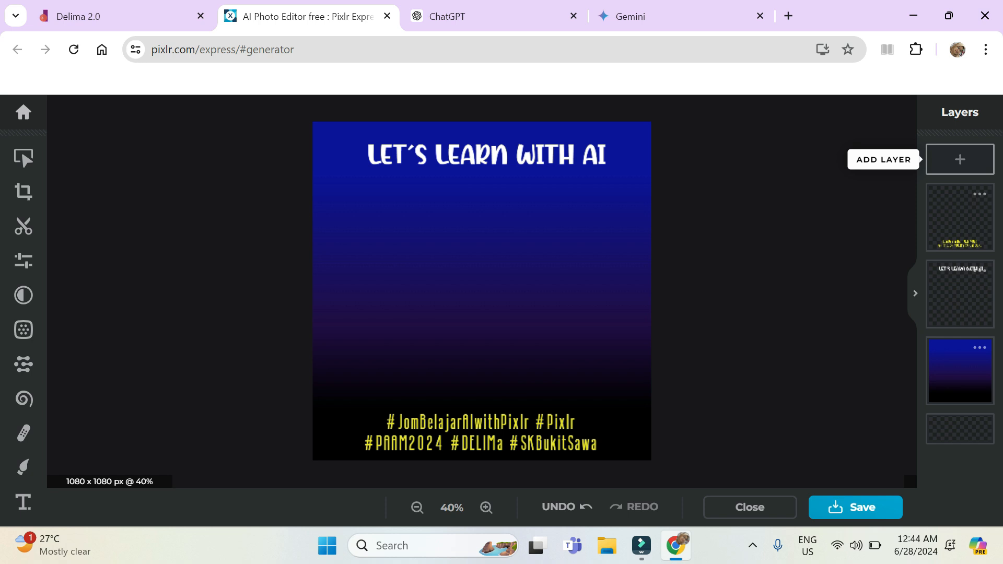
Start adding an image layer and browse to the "bengkel AI" folder inside the "desktop" folder in Documents
{"action": "left_click", "coordinate": [959, 160]}
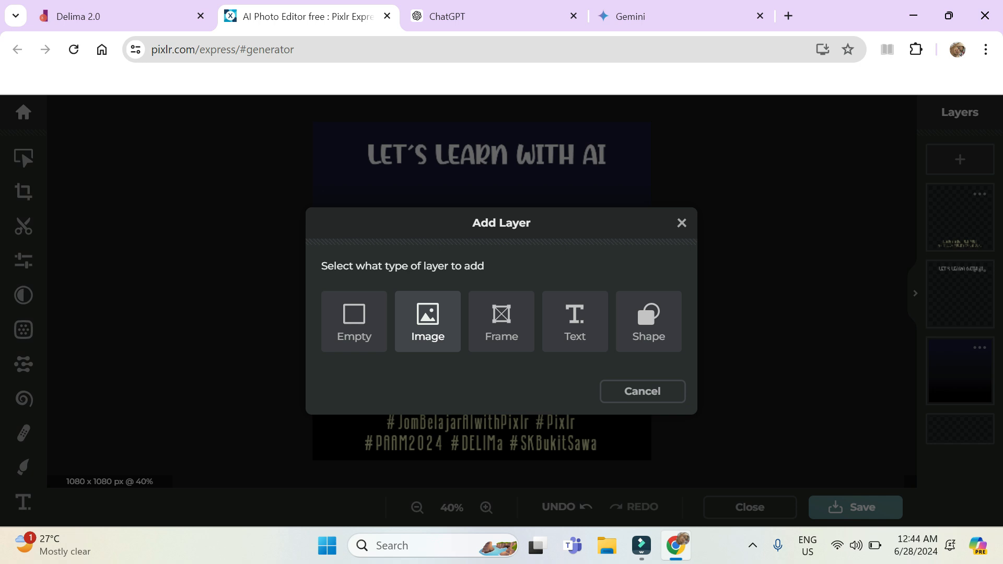
{"action": "left_click", "coordinate": [427, 321]}
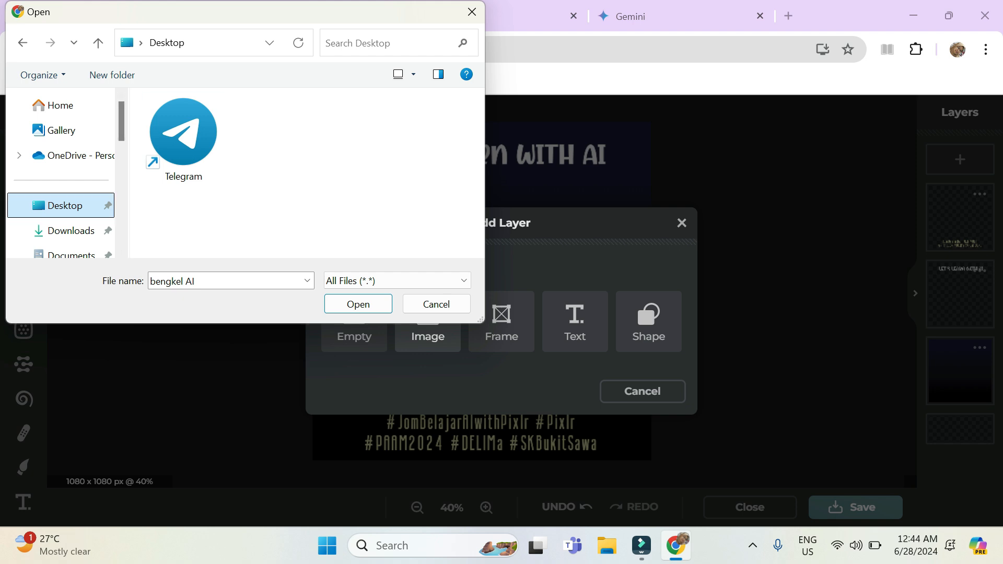
{"action": "key", "text": "Down"}
{"action": "key", "text": "Down"}
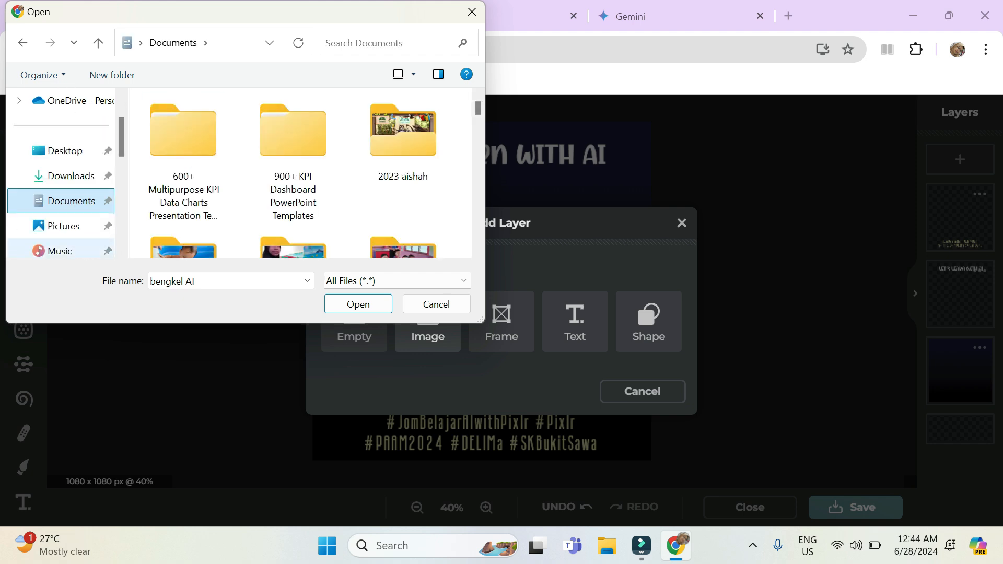
{"action": "scroll", "coordinate": [292, 172], "scroll_direction": "down", "scroll_amount": 2}
{"action": "scroll", "coordinate": [303, 172], "scroll_direction": "down", "scroll_amount": 6}
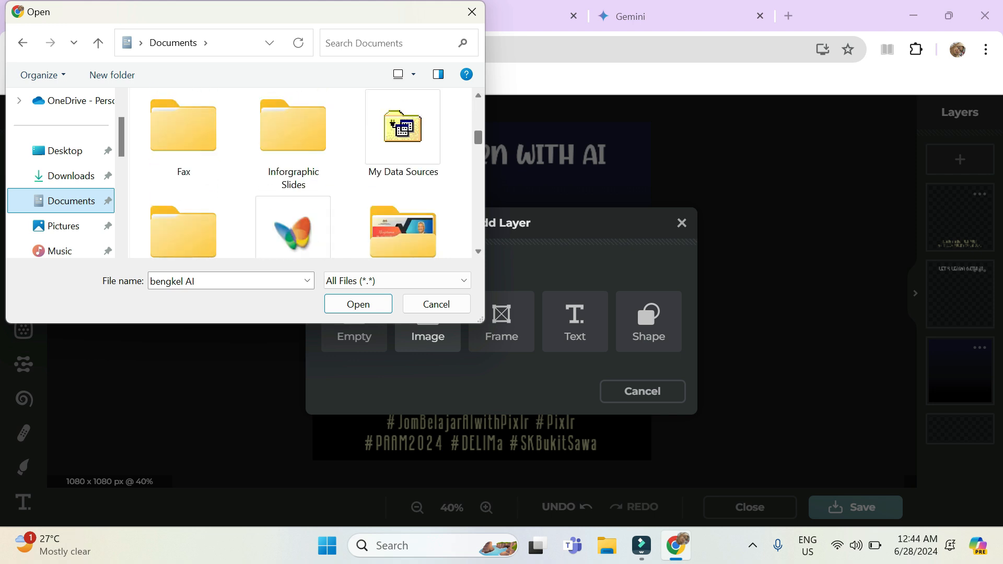
{"action": "scroll", "coordinate": [303, 172], "scroll_direction": "down", "scroll_amount": 8}
{"action": "scroll", "coordinate": [303, 173], "scroll_direction": "down", "scroll_amount": 5}
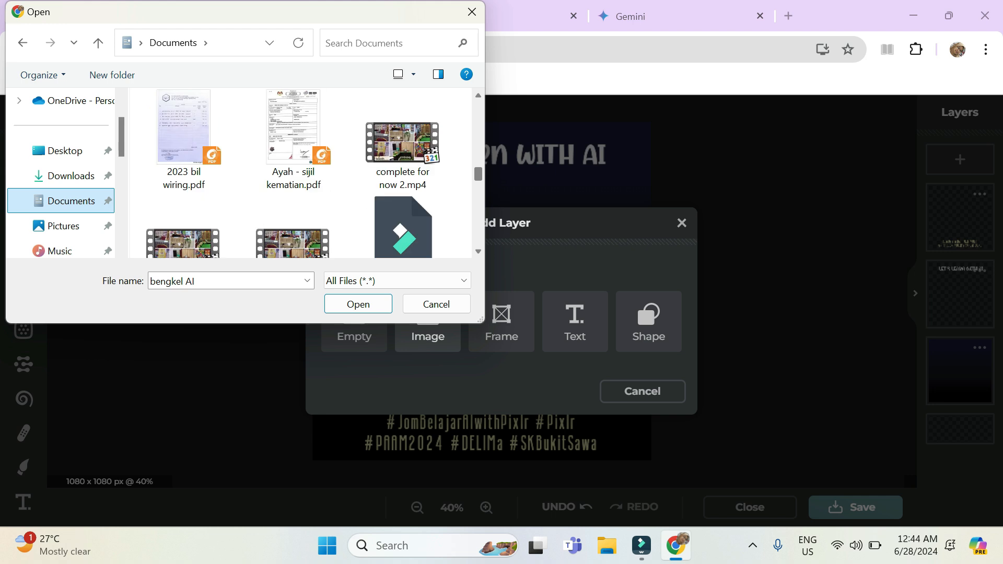
{"action": "scroll", "coordinate": [302, 172], "scroll_direction": "up", "scroll_amount": 10}
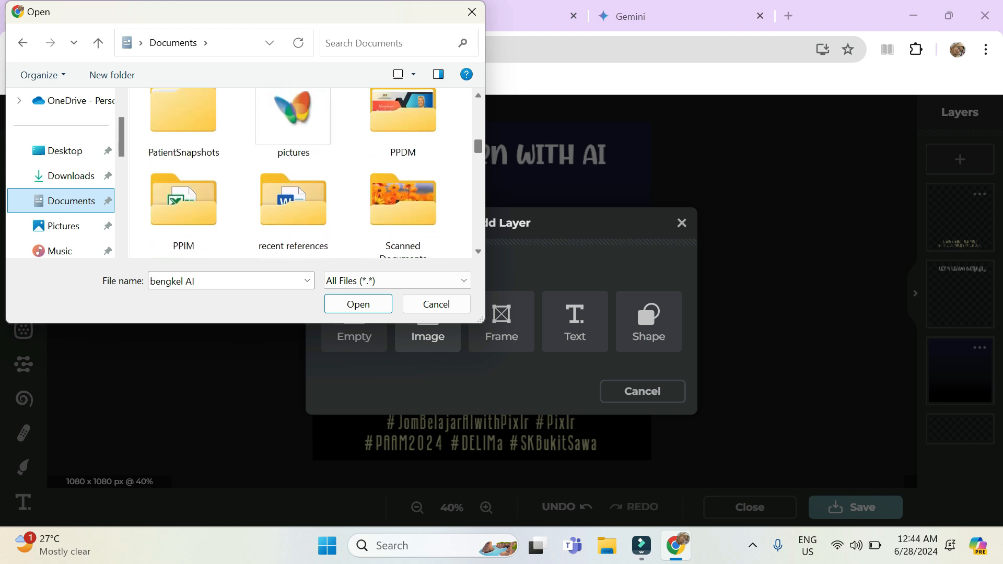
{"action": "scroll", "coordinate": [293, 173], "scroll_direction": "up", "scroll_amount": 5}
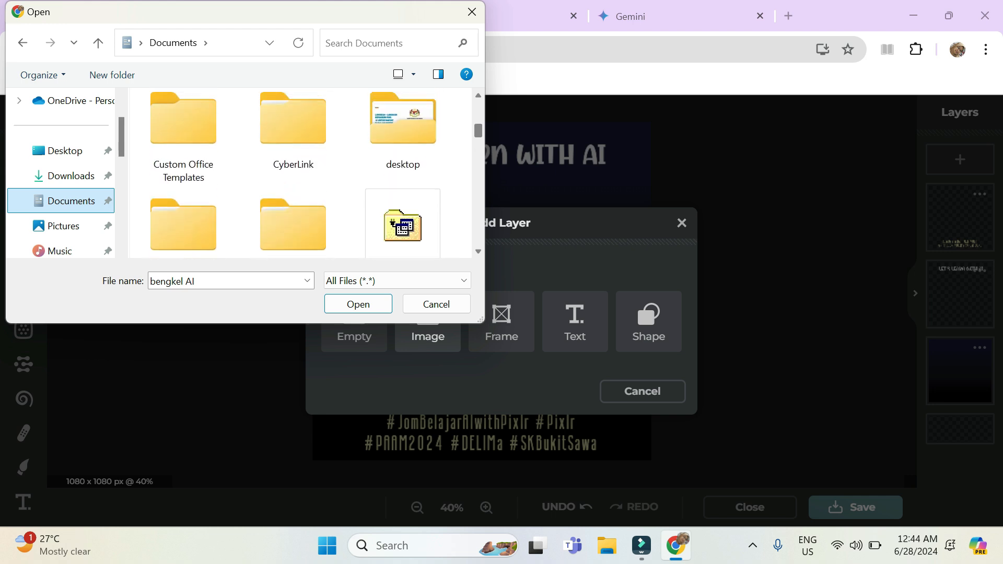
{"action": "double_click", "coordinate": [403, 209]}
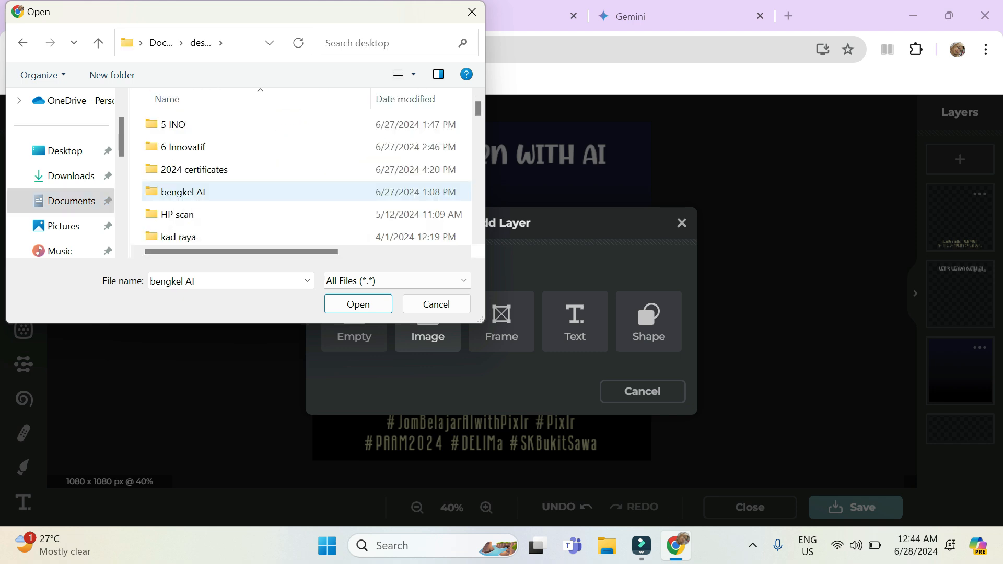
{"action": "double_click", "coordinate": [184, 192]}
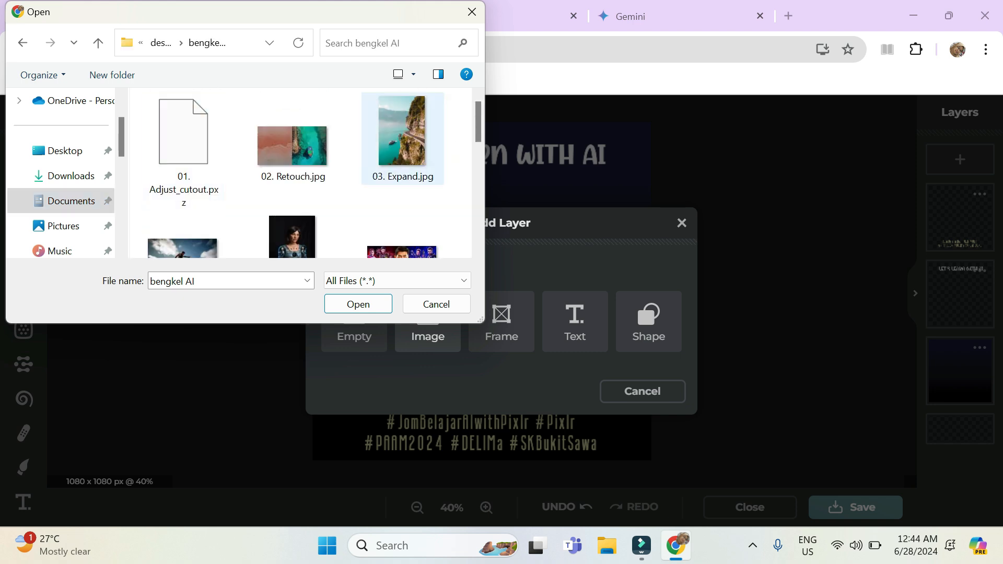
Insert cyborg.webp from the folder as the new image layer and close the image settings
{"action": "scroll", "coordinate": [478, 157], "scroll_direction": "down", "scroll_amount": 3}
{"action": "mouse_move", "coordinate": [478, 159]}
{"action": "left_mouse_down"}
{"action": "mouse_move", "coordinate": [478, 193]}
{"action": "mouse_move", "coordinate": [478, 168]}
{"action": "left_mouse_up"}
{"action": "left_click", "coordinate": [292, 178]}
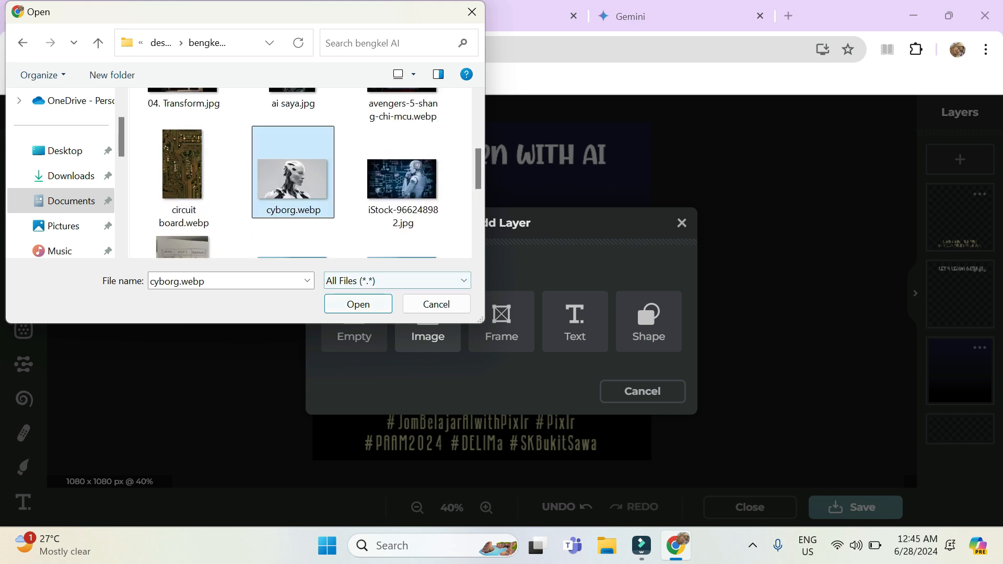
{"action": "left_click", "coordinate": [358, 304]}
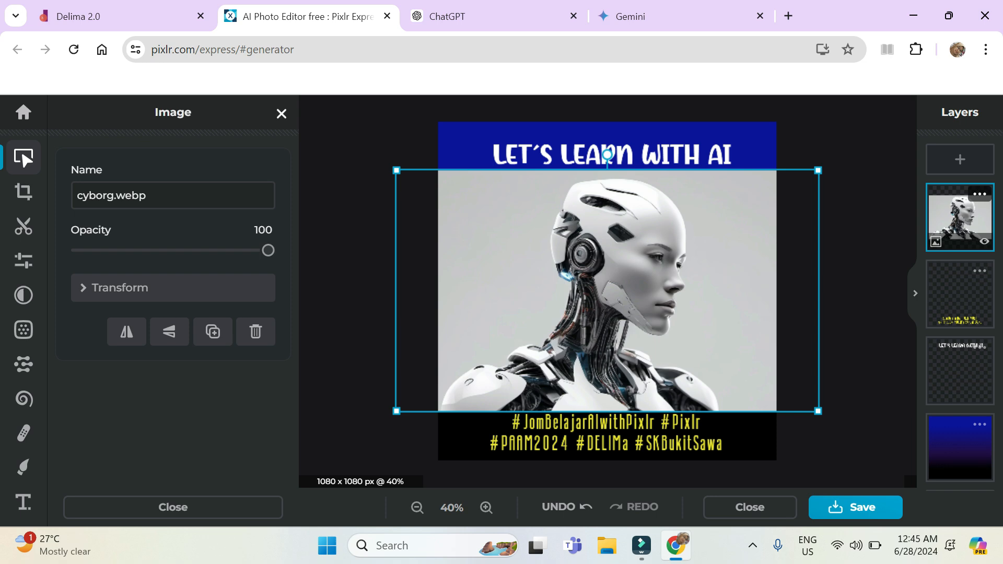
{"action": "left_click", "coordinate": [281, 112]}
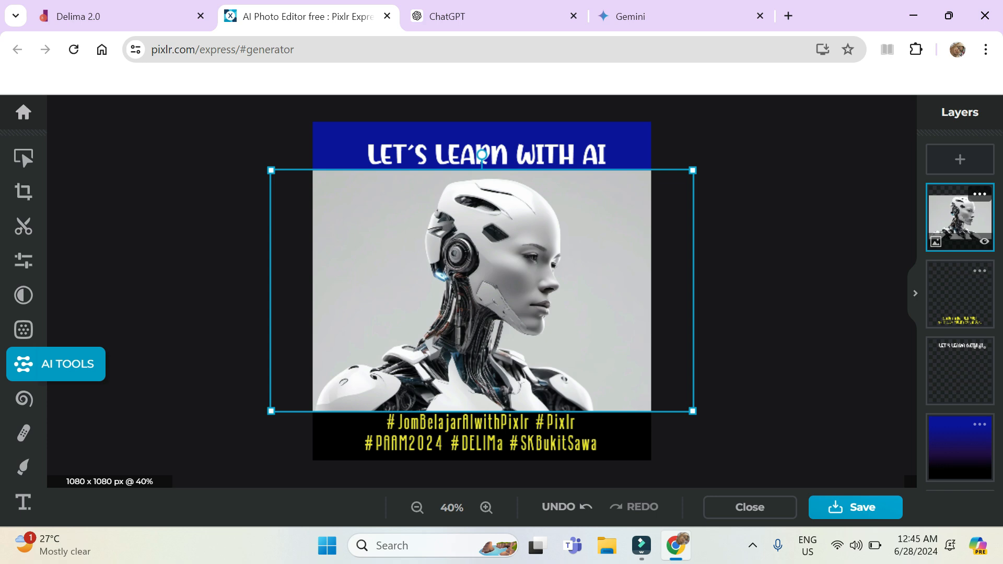
Remove the background from the cyborg image with the AI Remove background tool and apply the result
{"action": "left_click", "coordinate": [23, 364]}
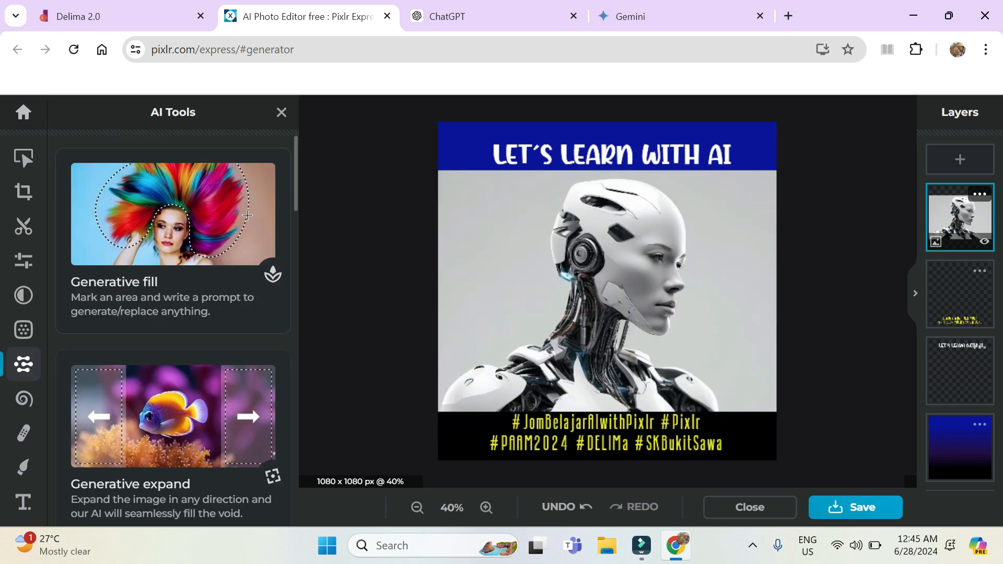
{"action": "scroll", "coordinate": [247, 214], "scroll_direction": "down", "scroll_amount": 12}
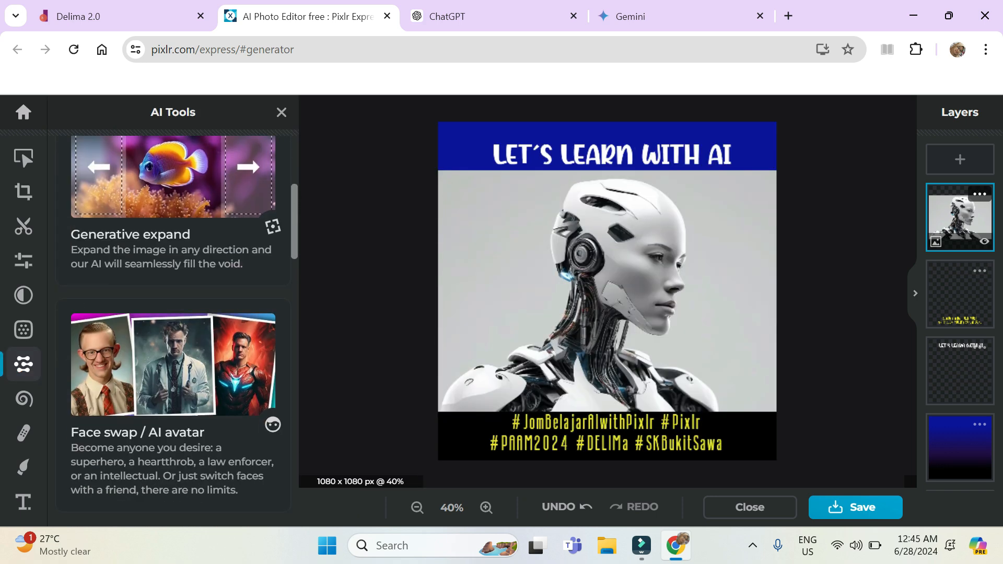
{"action": "scroll", "coordinate": [180, 330], "scroll_direction": "down", "scroll_amount": 8}
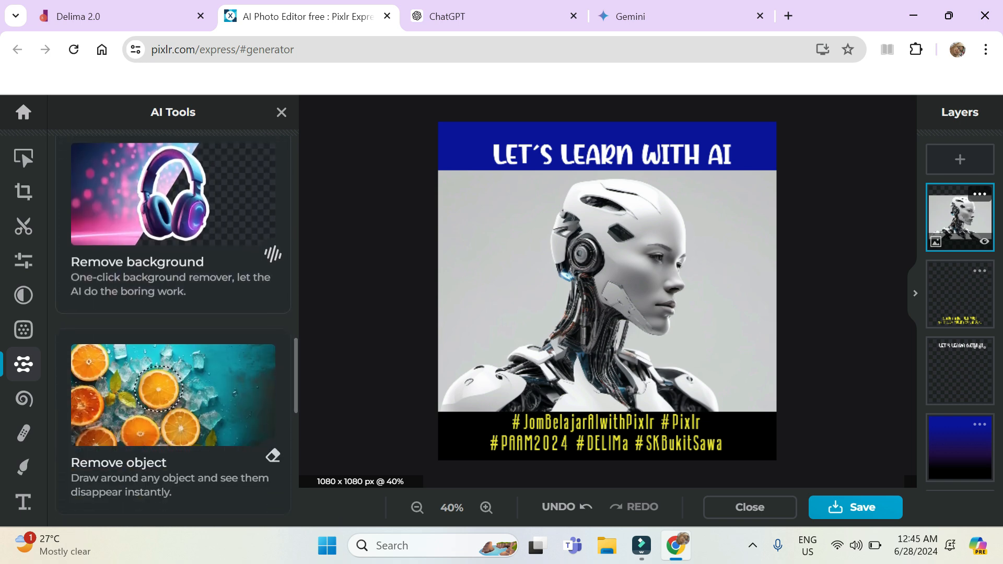
{"action": "left_click", "coordinate": [173, 225]}
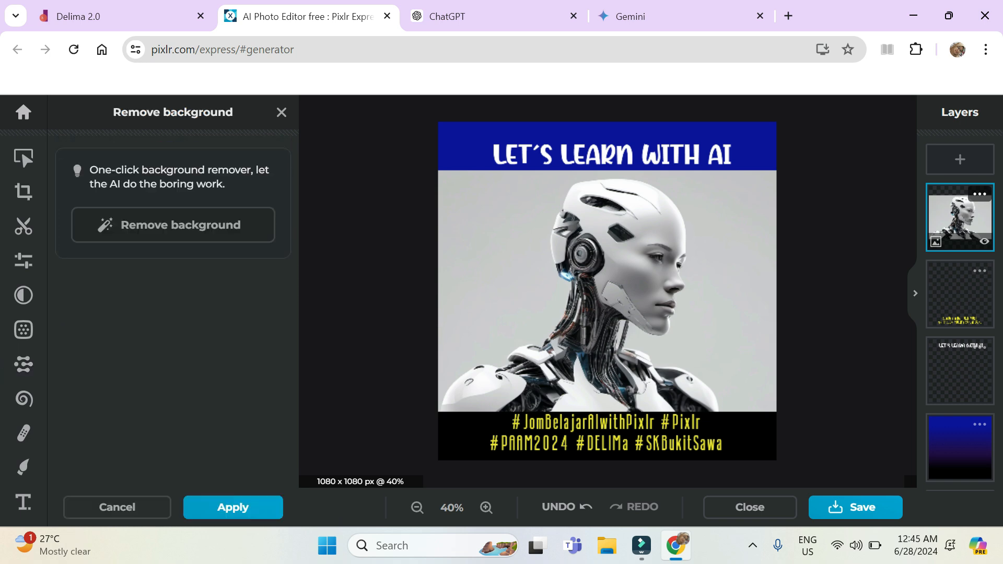
{"action": "left_click", "coordinate": [173, 224]}
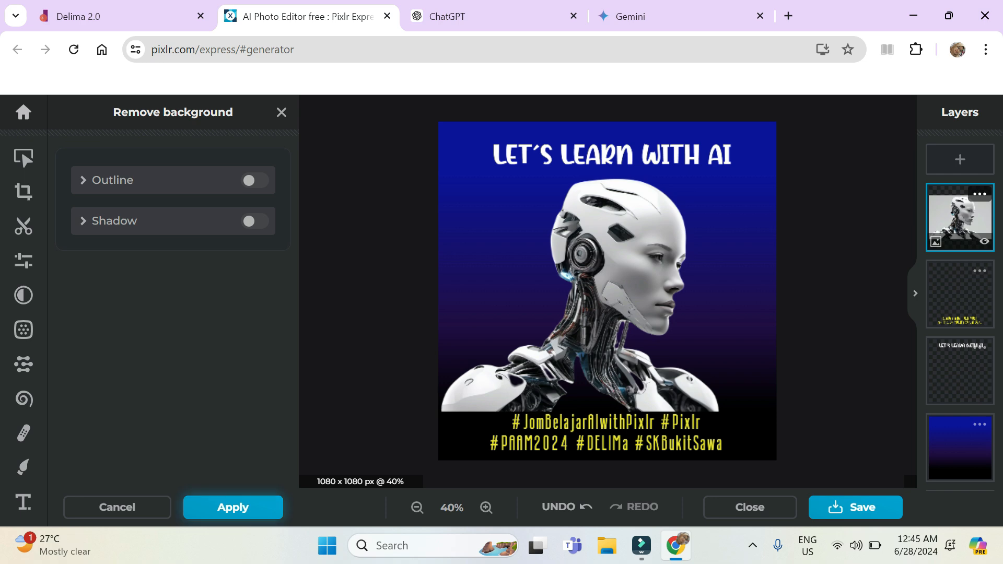
{"action": "left_click", "coordinate": [233, 507]}
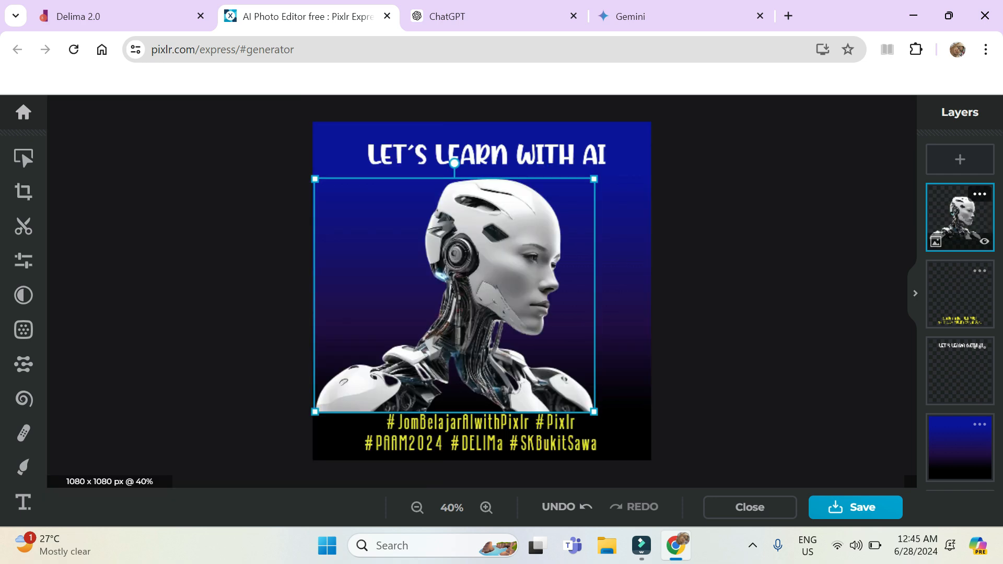
Move the cyborg cutout horizontally to the canvas centre between the title and hashtags, deselect it and close the arrange settings
{"action": "left_click_drag", "start_coordinate": [465, 295], "coordinate": [493, 295]}
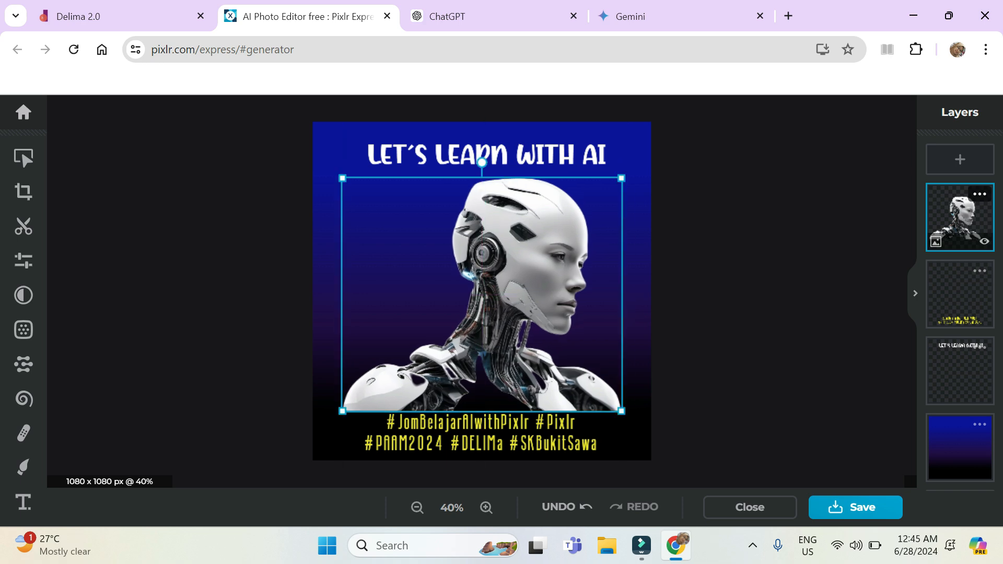
{"action": "left_click", "coordinate": [757, 293]}
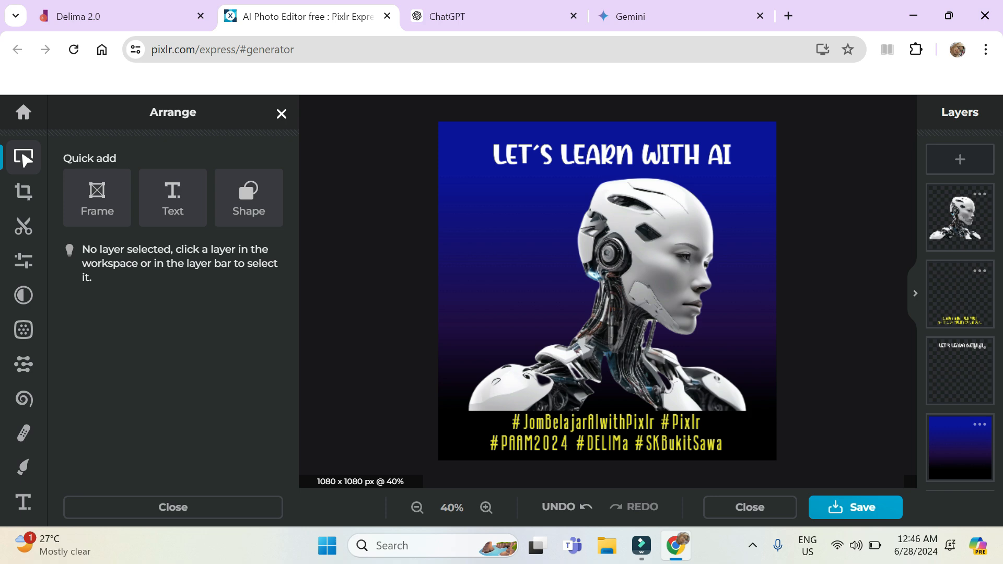
{"action": "left_click", "coordinate": [281, 112]}
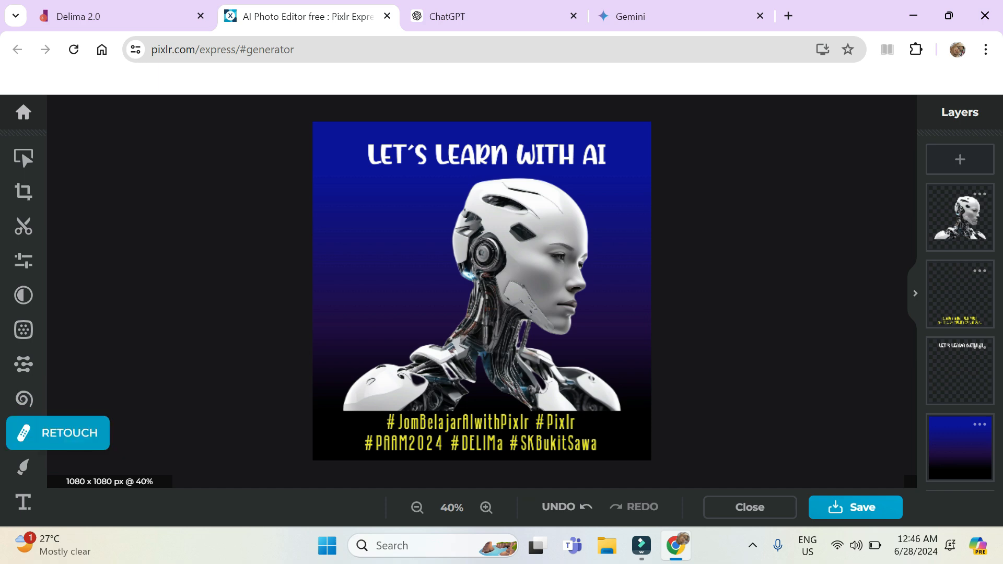
Retouch the gaps in the cyborg's neck and chest using the healing tool's Object method at 50 px with Balanced resolve, and close Retouch
{"action": "left_click", "coordinate": [24, 432]}
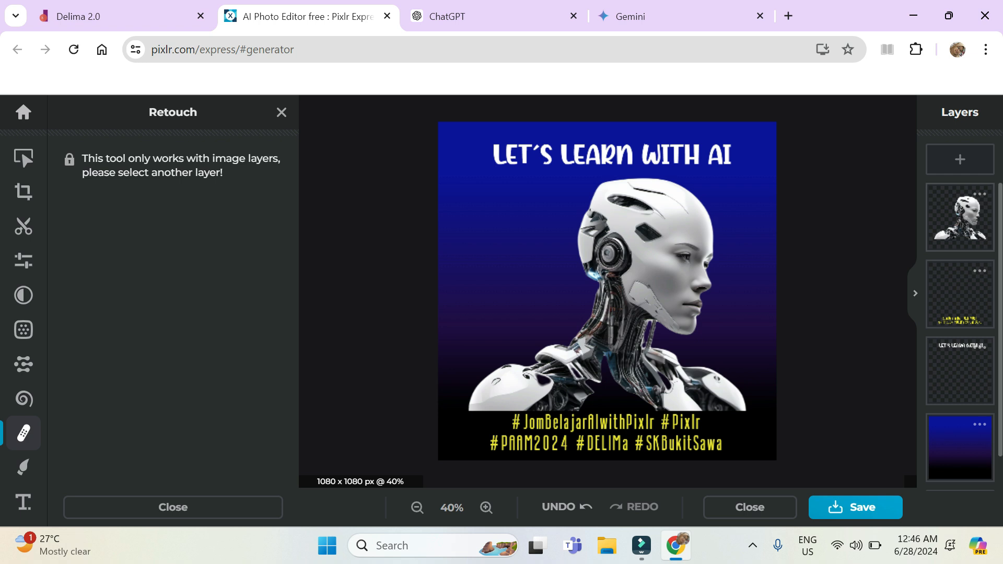
{"action": "left_click", "coordinate": [959, 217]}
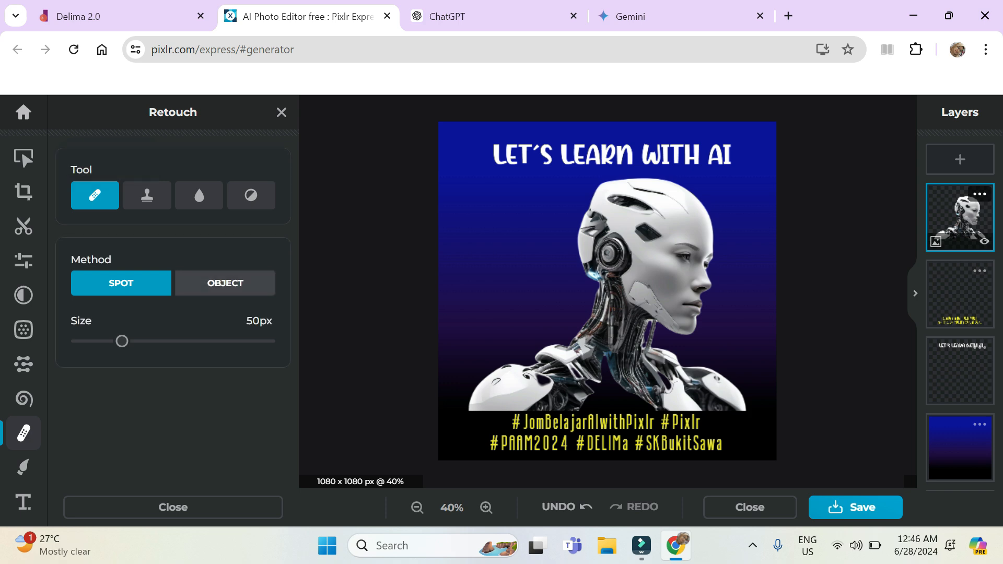
{"action": "left_click", "coordinate": [226, 283]}
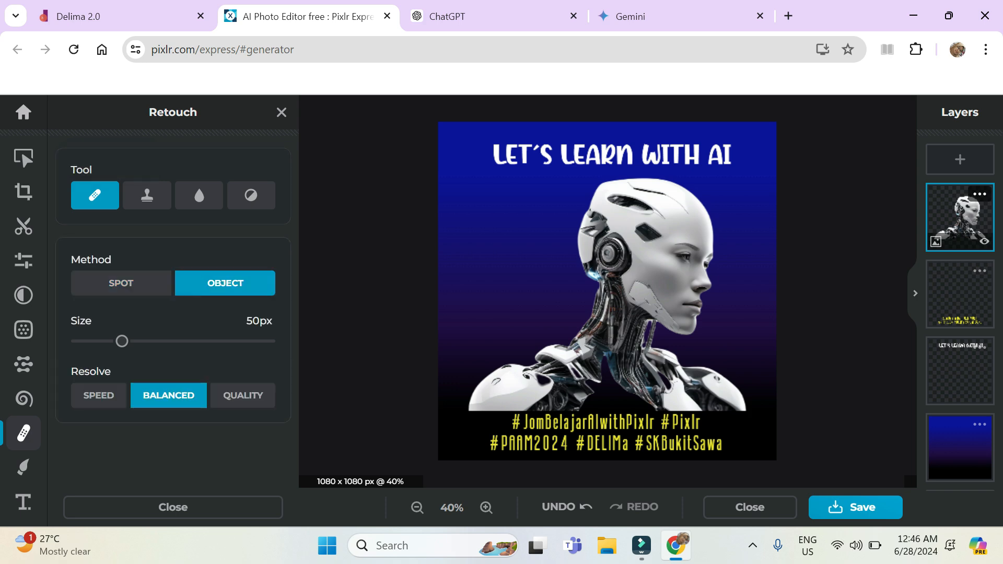
{"action": "mouse_move", "coordinate": [608, 357]}
{"action": "left_mouse_down"}
{"action": "mouse_move", "coordinate": [588, 384]}
{"action": "mouse_move", "coordinate": [619, 385]}
{"action": "mouse_move", "coordinate": [587, 391]}
{"action": "mouse_move", "coordinate": [643, 396]}
{"action": "mouse_move", "coordinate": [577, 404]}
{"action": "mouse_move", "coordinate": [656, 409]}
{"action": "mouse_move", "coordinate": [577, 412]}
{"action": "left_mouse_up"}
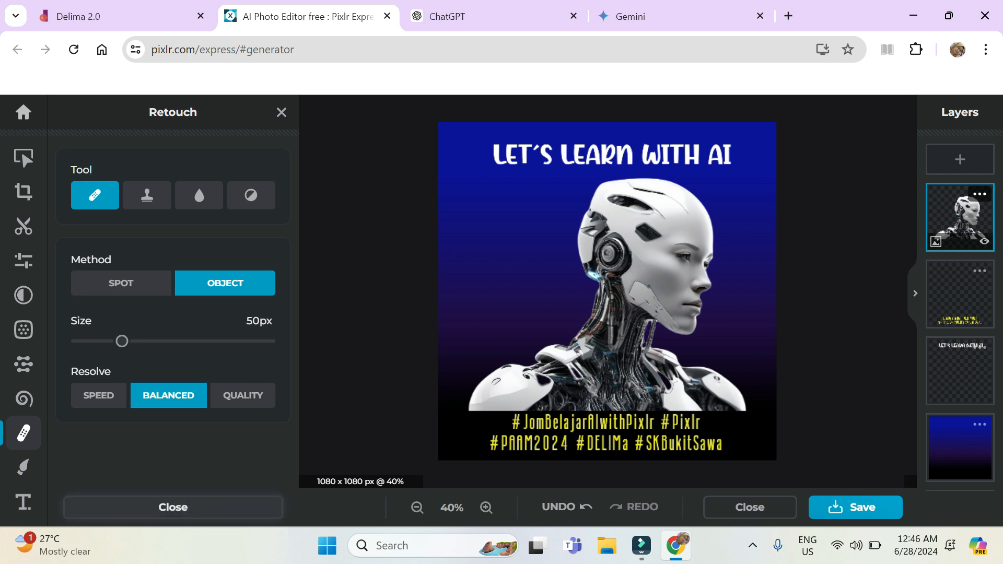
{"action": "left_click", "coordinate": [173, 507]}
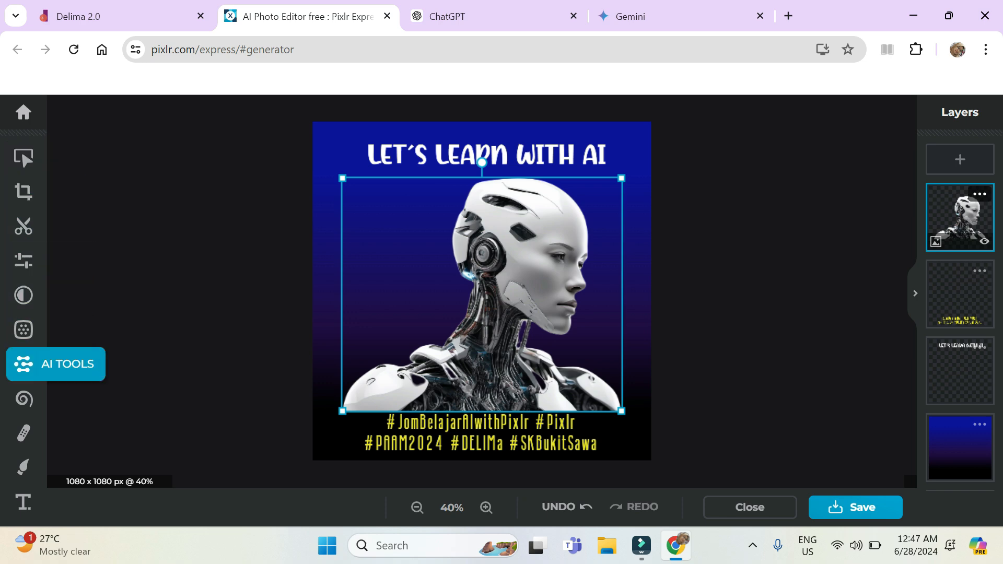
Erase the dark opening on the side of the cyborg's head with the AI Remove object tool and close the AI tools
{"action": "left_click", "coordinate": [23, 364]}
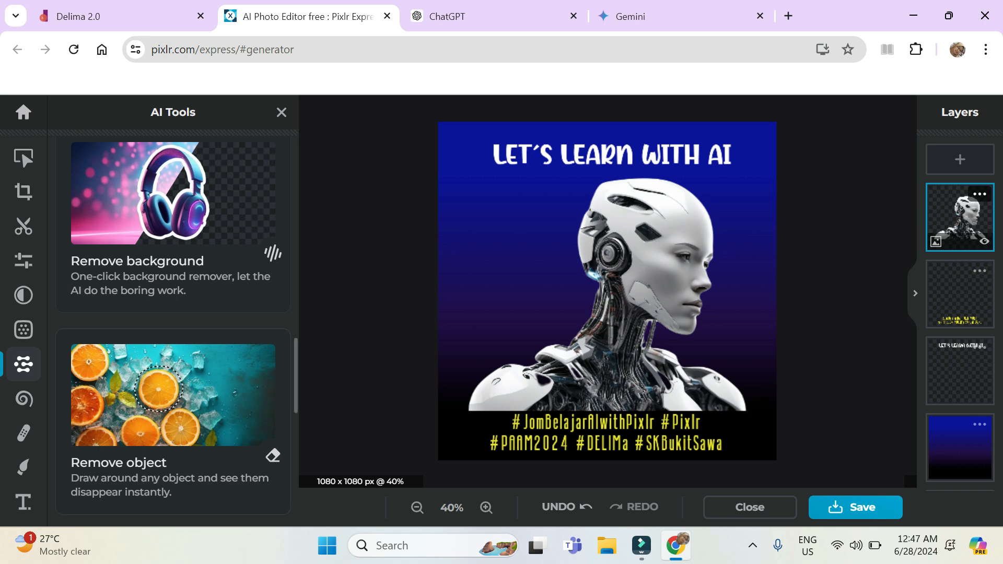
{"action": "left_click", "coordinate": [173, 394]}
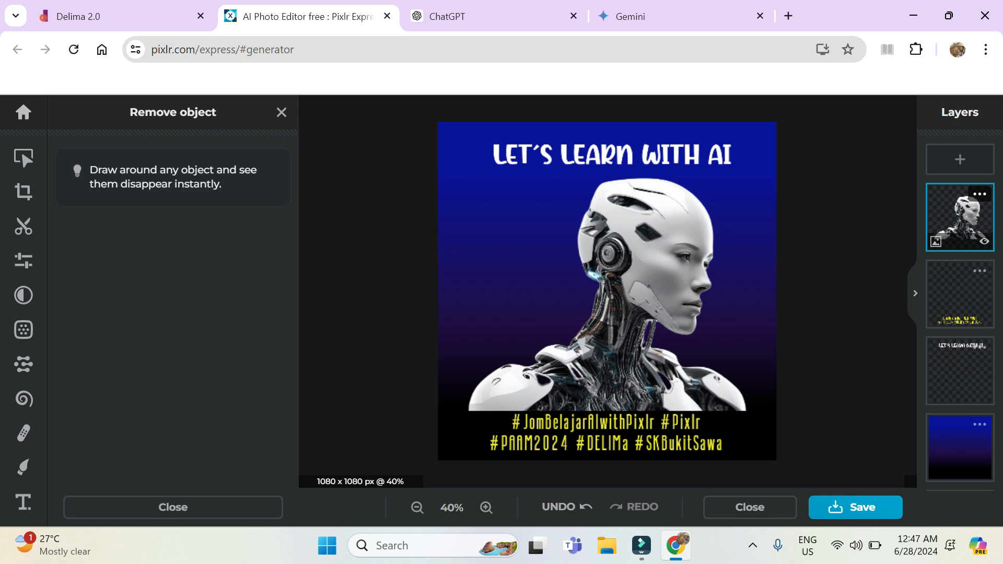
{"action": "mouse_move", "coordinate": [641, 217]}
{"action": "left_mouse_down"}
{"action": "mouse_move", "coordinate": [636, 245]}
{"action": "mouse_move", "coordinate": [669, 236]}
{"action": "left_mouse_up"}
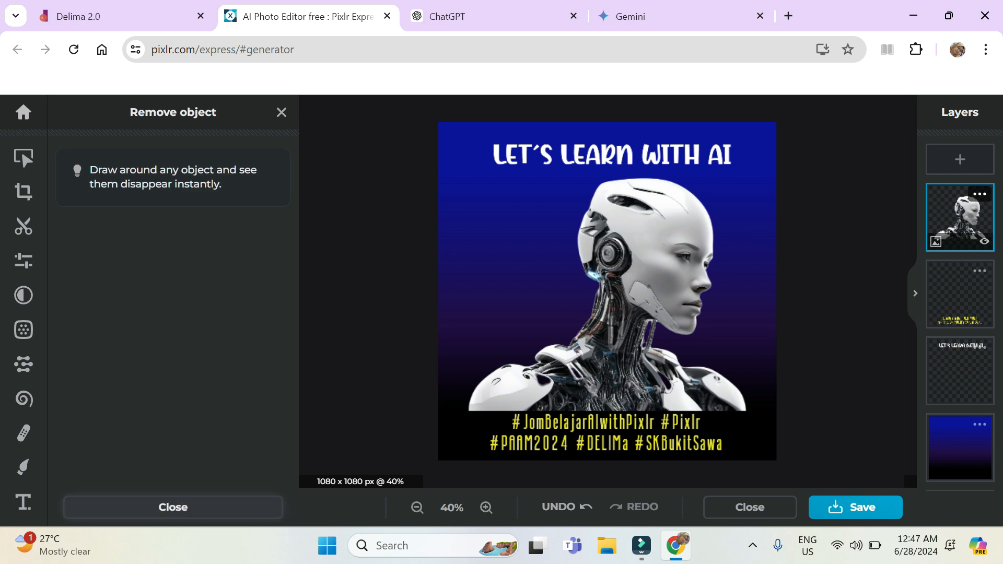
{"action": "left_click", "coordinate": [173, 507]}
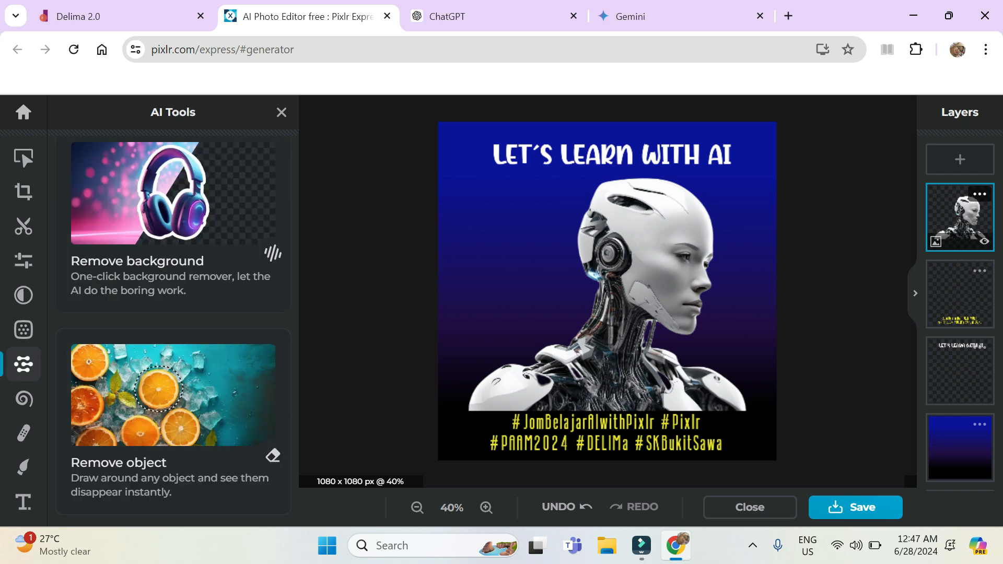
{"action": "left_click", "coordinate": [281, 112]}
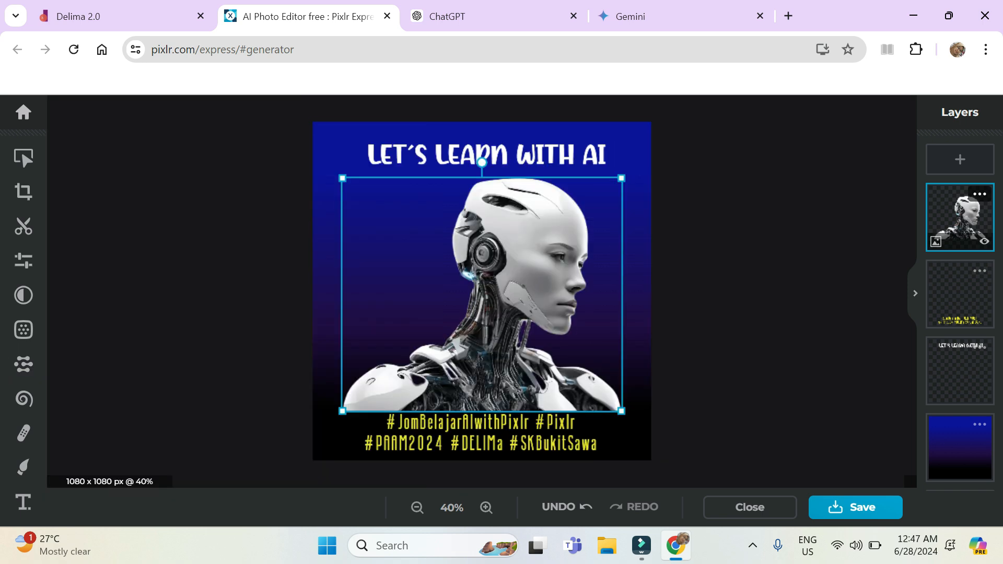
Add iStock-966248982.jpg from the "bengkel AI" folder as a new image layer
{"action": "left_click", "coordinate": [960, 159]}
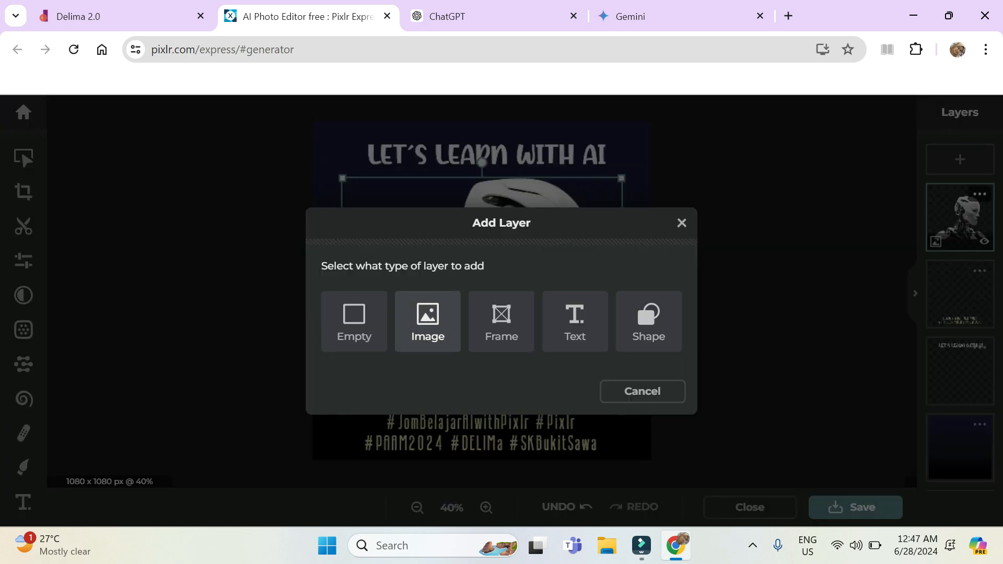
{"action": "left_click", "coordinate": [428, 321]}
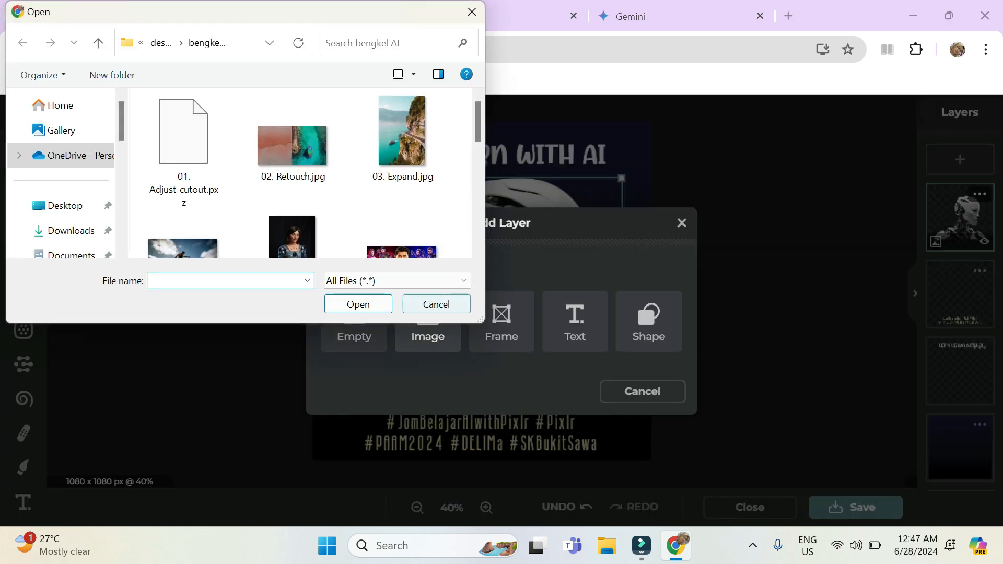
{"action": "scroll", "coordinate": [299, 173], "scroll_direction": "down", "scroll_amount": 5}
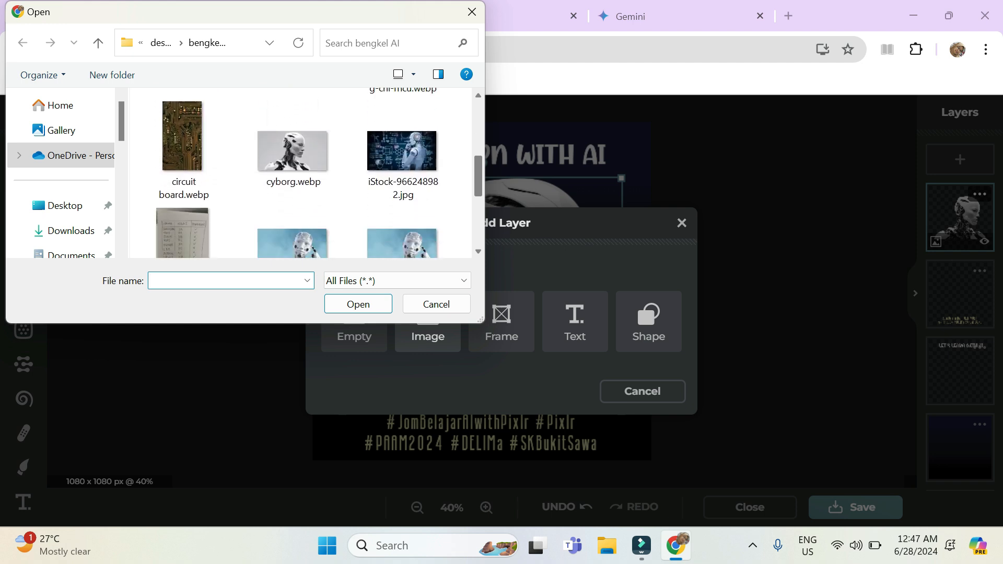
{"action": "left_click", "coordinate": [402, 141]}
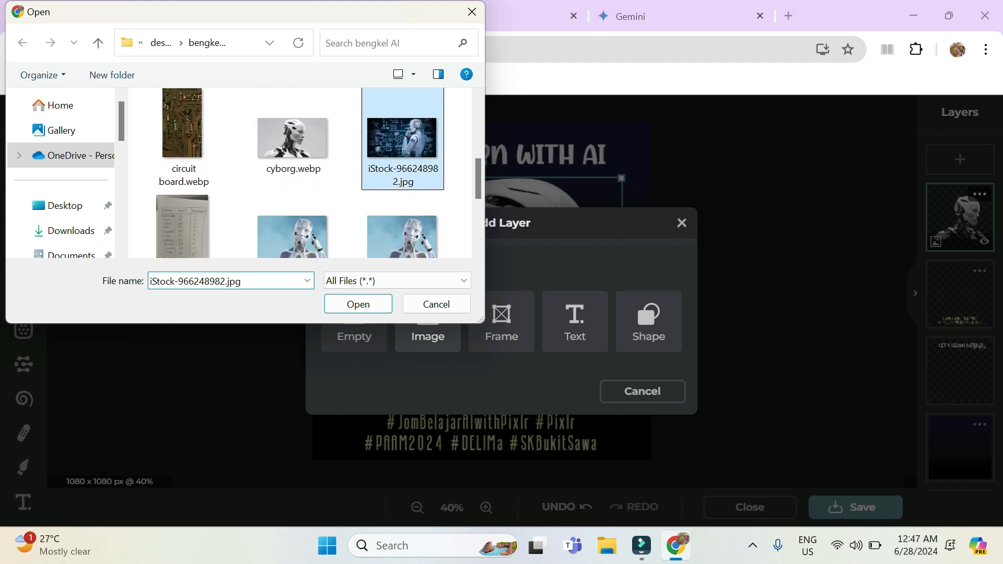
{"action": "left_click", "coordinate": [358, 304]}
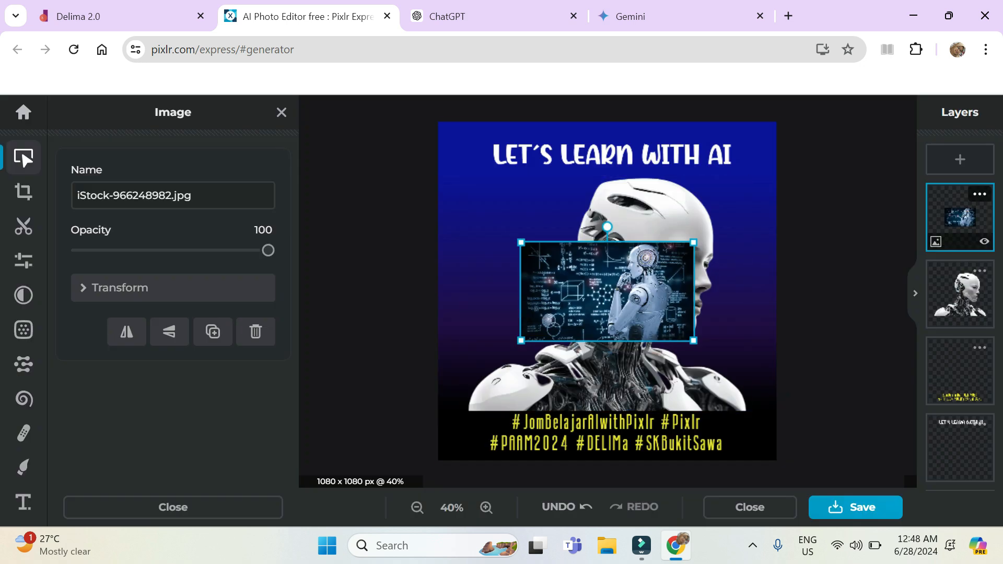
Enlarge the iStock image to span the full canvas width, lower its opacity to 22 and deselect it
{"action": "left_click_drag", "start_coordinate": [520, 242], "coordinate": [437, 178]}
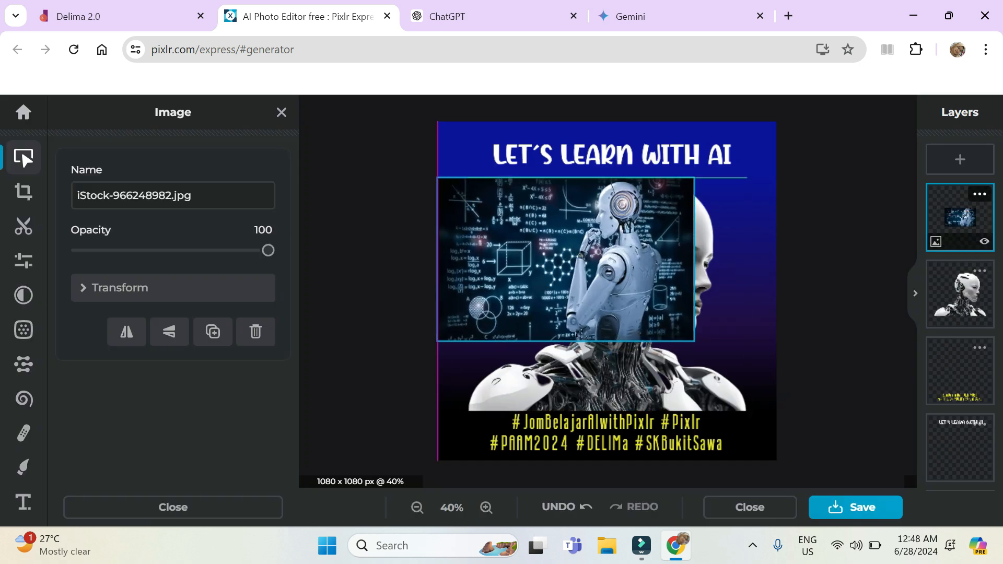
{"action": "left_click_drag", "start_coordinate": [693, 341], "coordinate": [776, 394]}
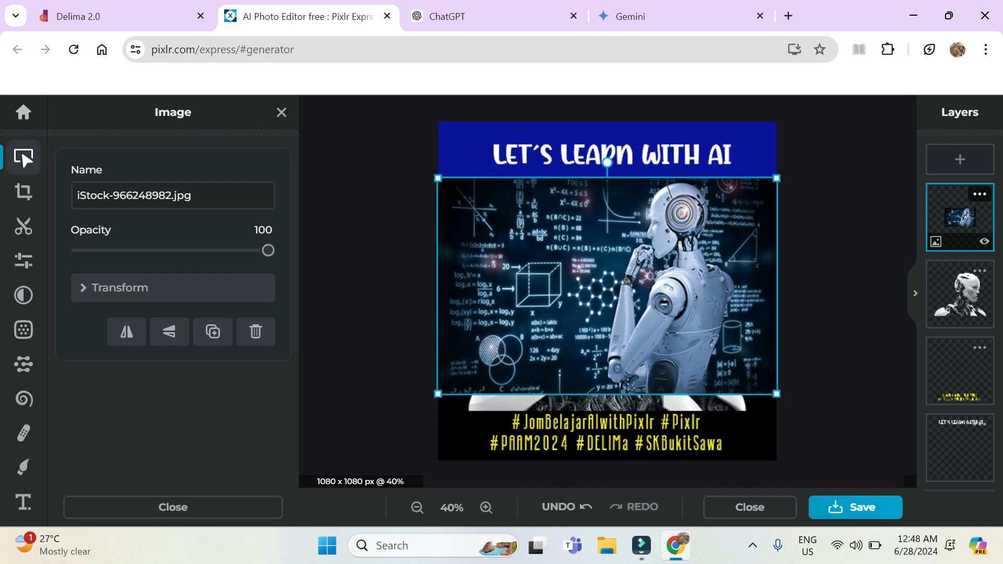
{"action": "left_click_drag", "start_coordinate": [268, 250], "coordinate": [121, 250]}
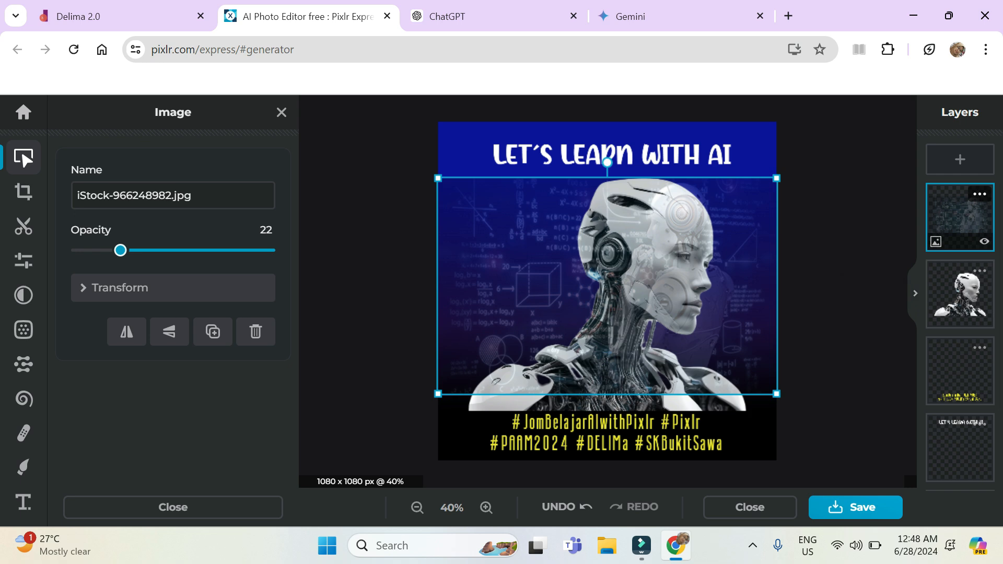
{"action": "left_click", "coordinate": [849, 285]}
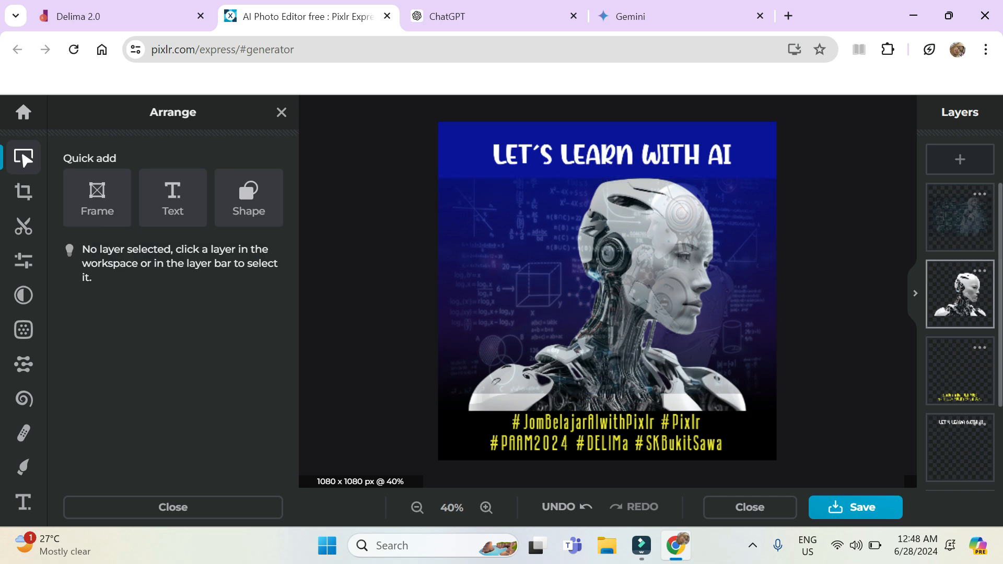
Bring the cyborg layer in front of the faded iStock image and align it with the canvas's left edge
{"action": "left_click", "coordinate": [956, 295]}
{"action": "left_click_drag", "start_coordinate": [956, 295], "coordinate": [955, 217]}
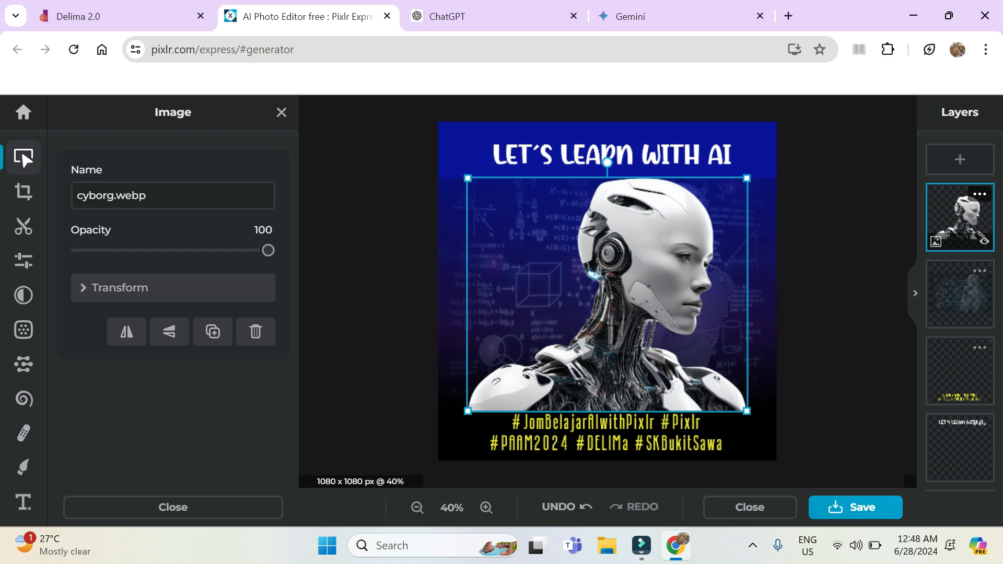
{"action": "left_click_drag", "start_coordinate": [627, 293], "coordinate": [597, 292]}
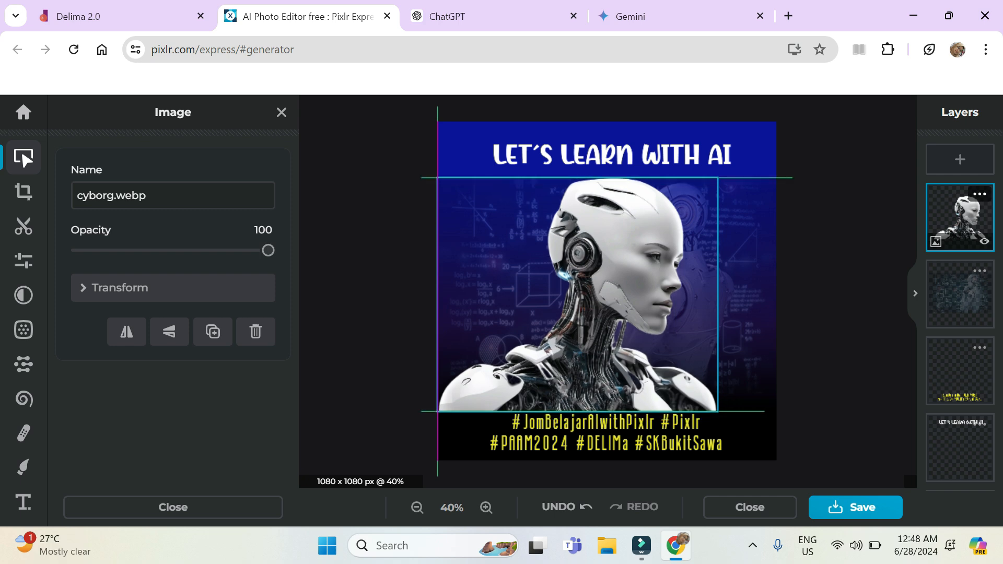
Shrink the cyborg cutout to about three quarters toward its lower-left corner, move the faded iStock image to the canvas's upper edge and deselect
{"action": "mouse_move", "coordinate": [746, 292]}
{"action": "left_mouse_down"}
{"action": "mouse_move", "coordinate": [771, 300]}
{"action": "mouse_move", "coordinate": [751, 300]}
{"action": "left_mouse_up"}
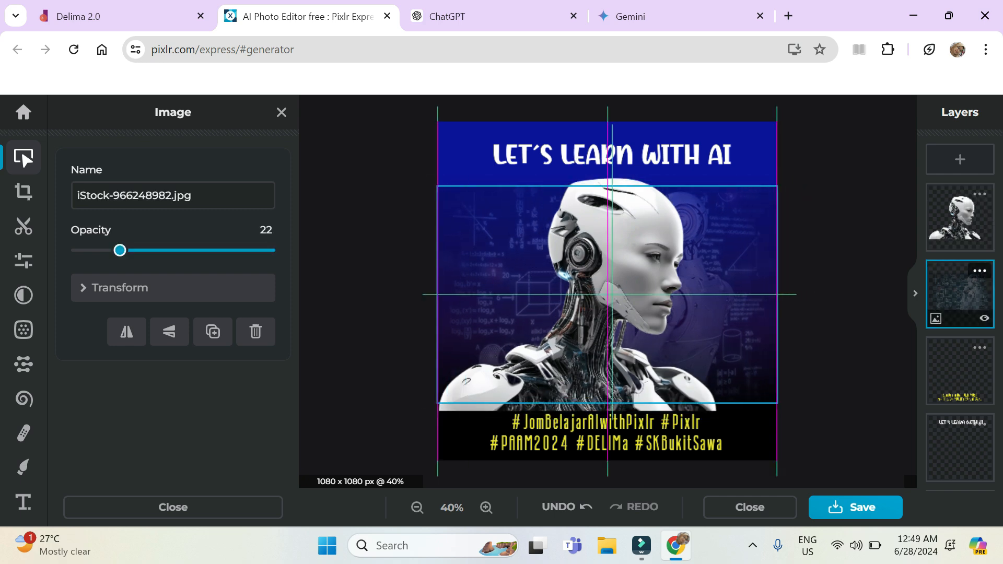
{"action": "left_click", "coordinate": [638, 293]}
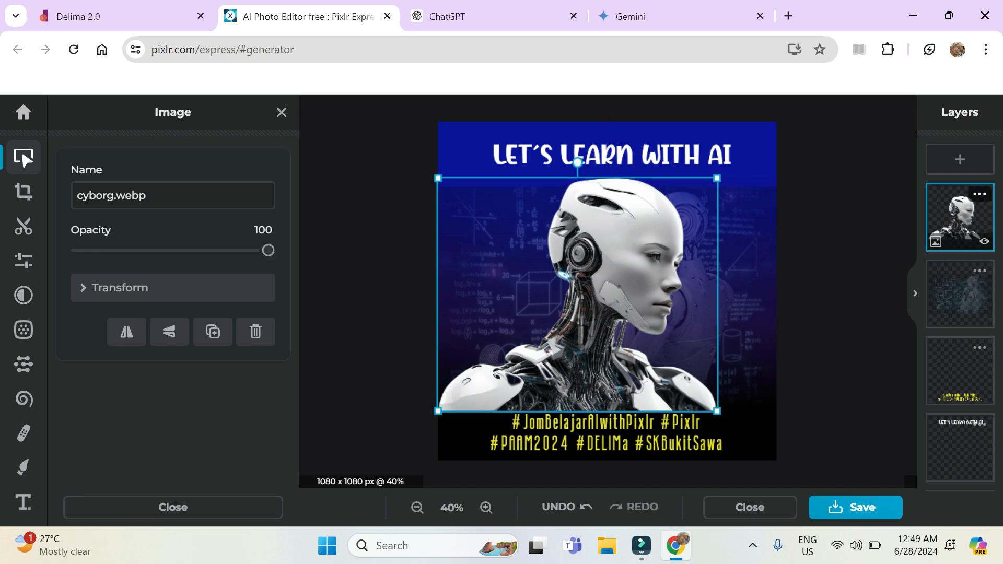
{"action": "left_click_drag", "start_coordinate": [717, 177], "coordinate": [649, 216]}
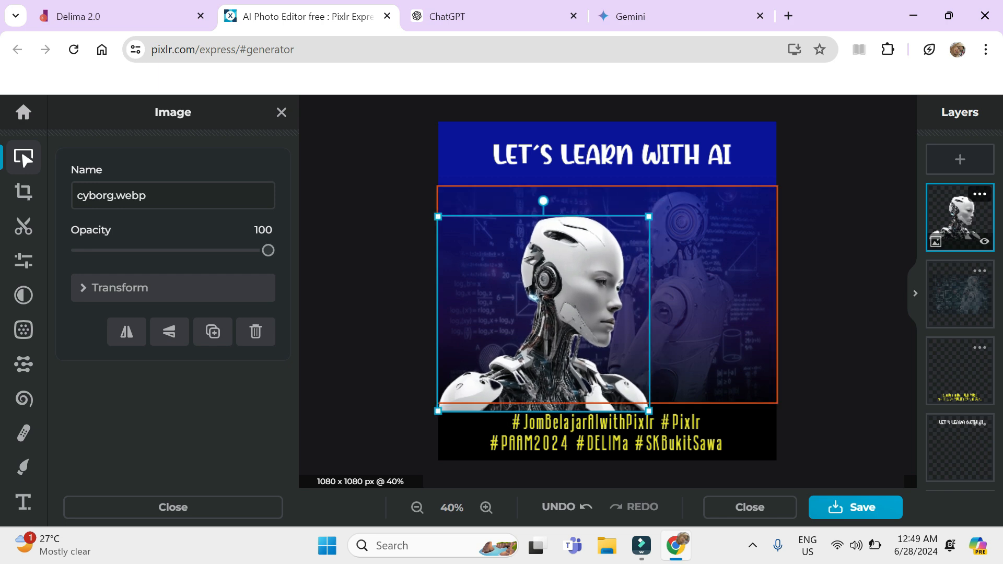
{"action": "left_click_drag", "start_coordinate": [705, 295], "coordinate": [704, 230]}
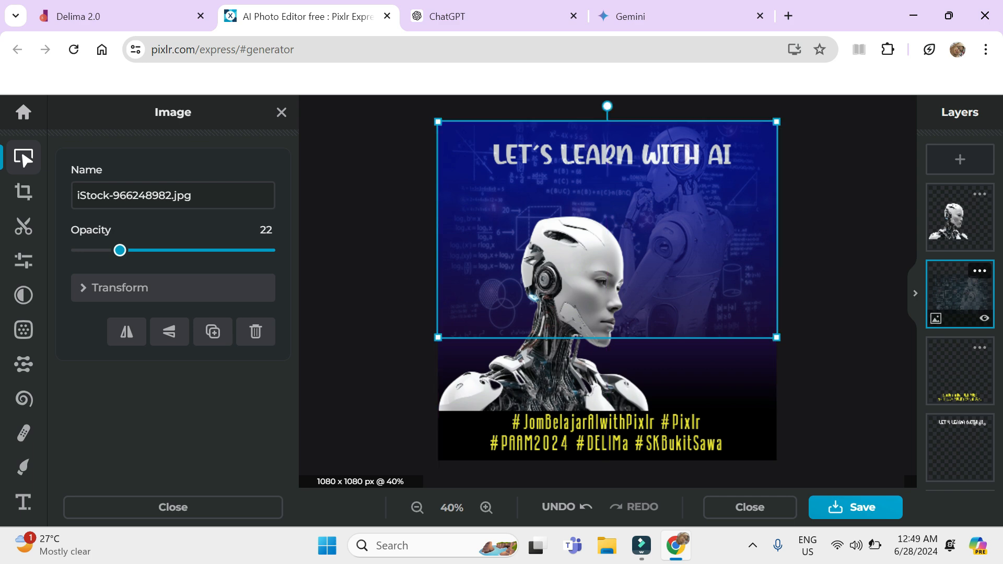
{"action": "key", "text": "Escape"}
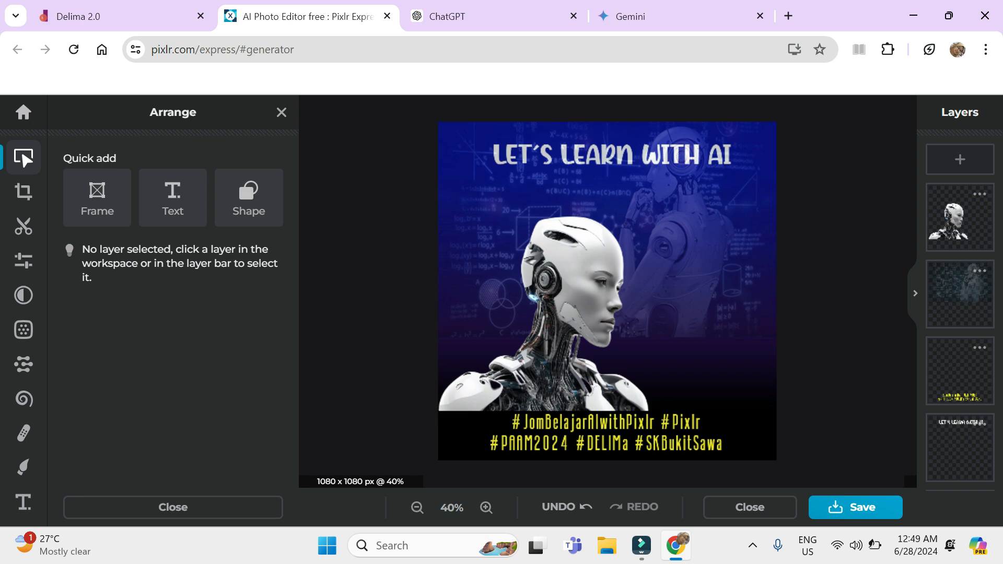
{"action": "left_click", "coordinate": [959, 159]}
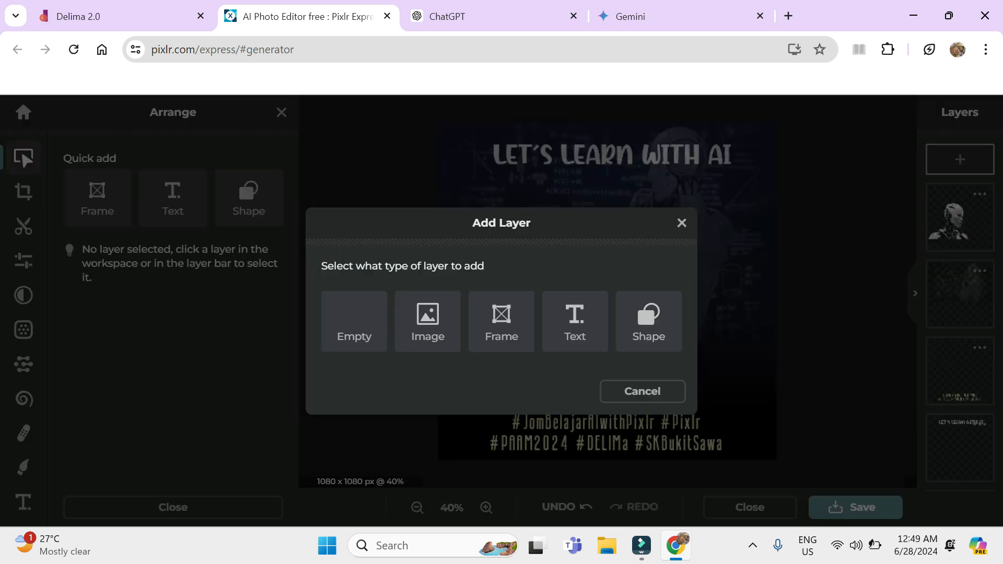
{"action": "left_click", "coordinate": [428, 321]}
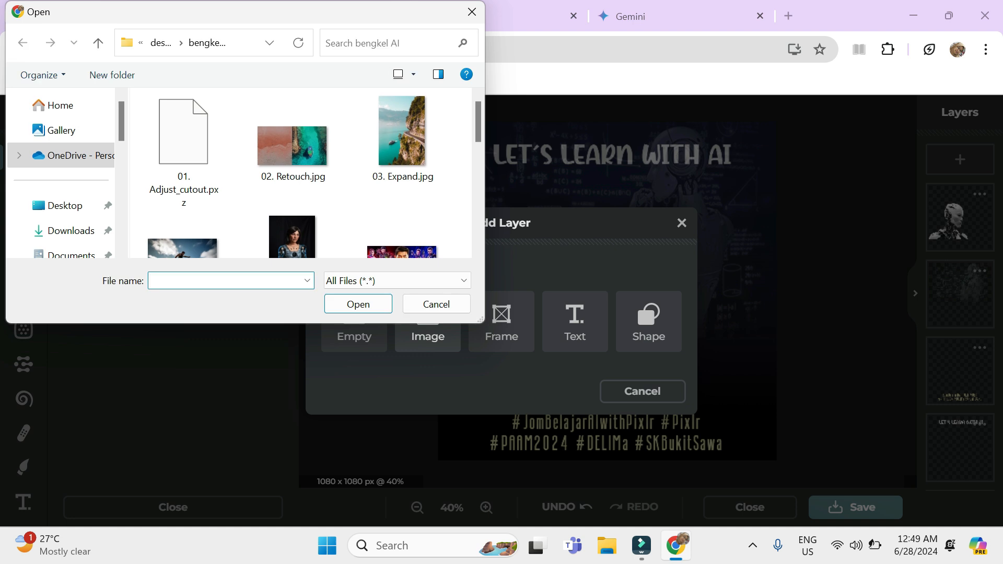
{"action": "scroll", "coordinate": [315, 173], "scroll_direction": "down", "scroll_amount": 5}
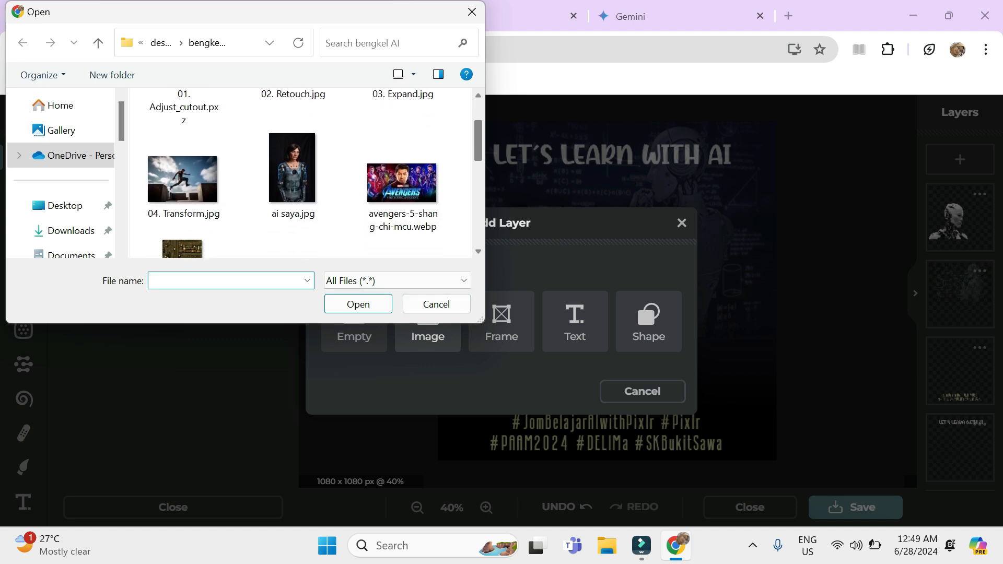
{"action": "scroll", "coordinate": [303, 173], "scroll_direction": "down", "scroll_amount": 4}
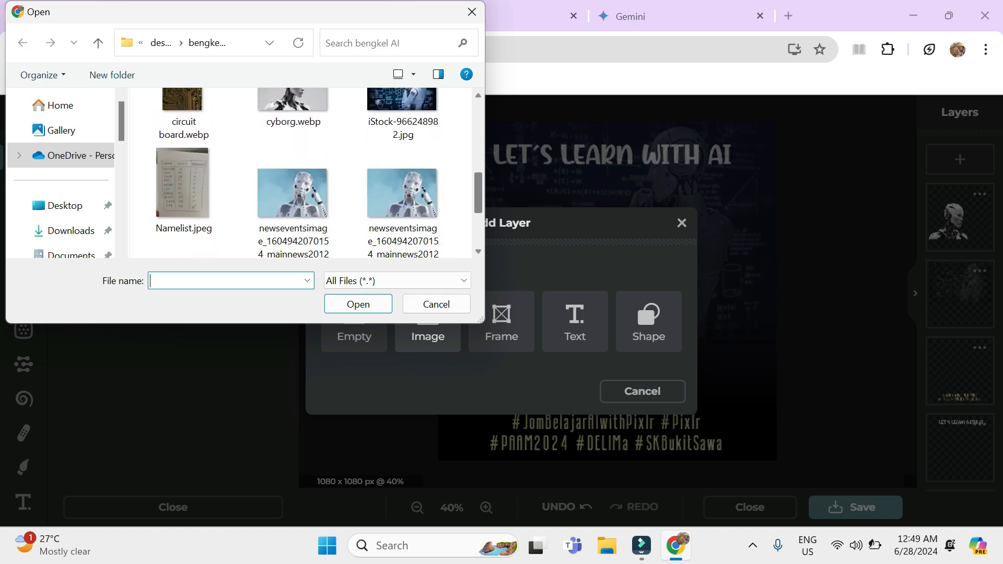
{"action": "scroll", "coordinate": [315, 172], "scroll_direction": "up", "scroll_amount": 4}
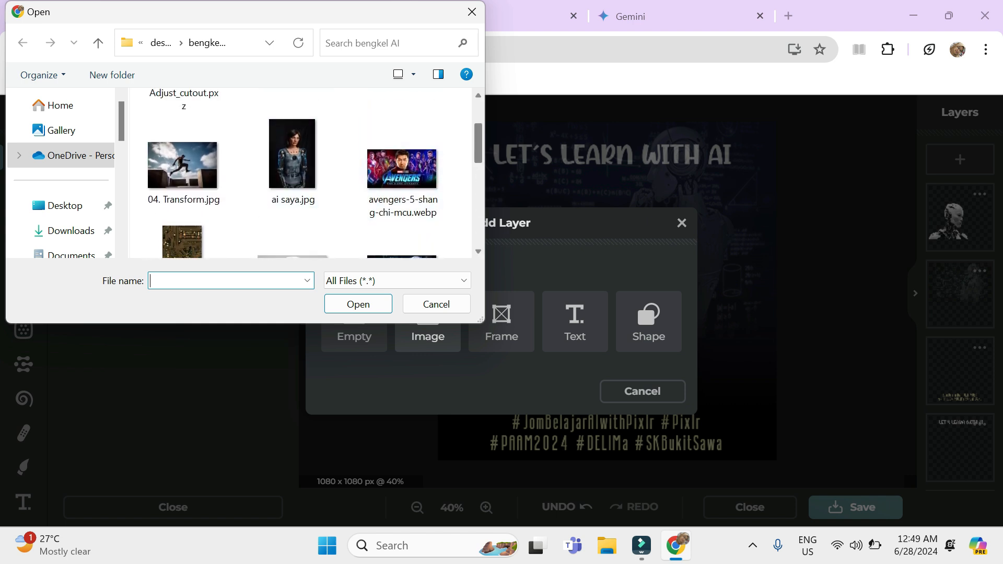
{"action": "scroll", "coordinate": [402, 173], "scroll_direction": "down", "scroll_amount": 5}
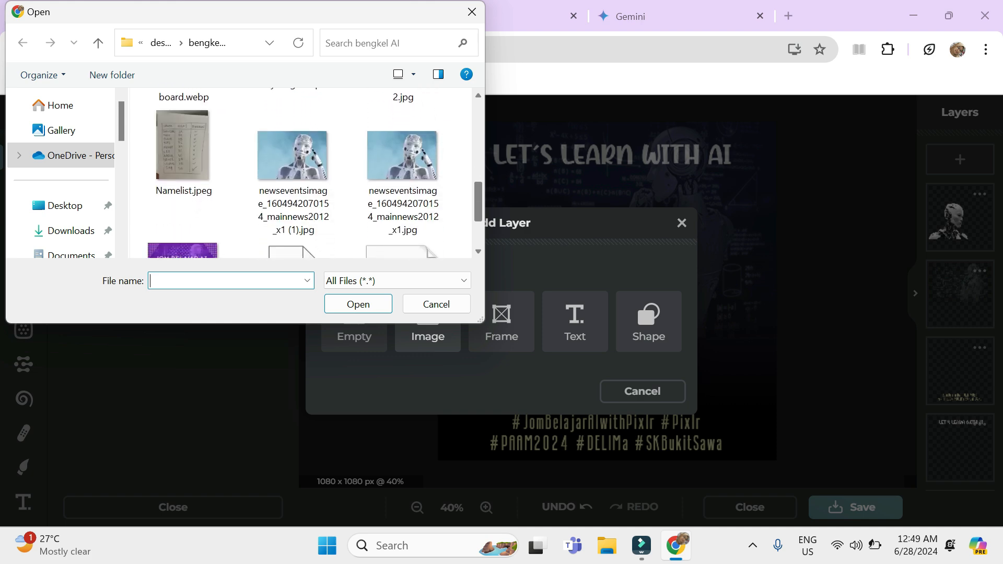
{"action": "left_click", "coordinate": [403, 173]}
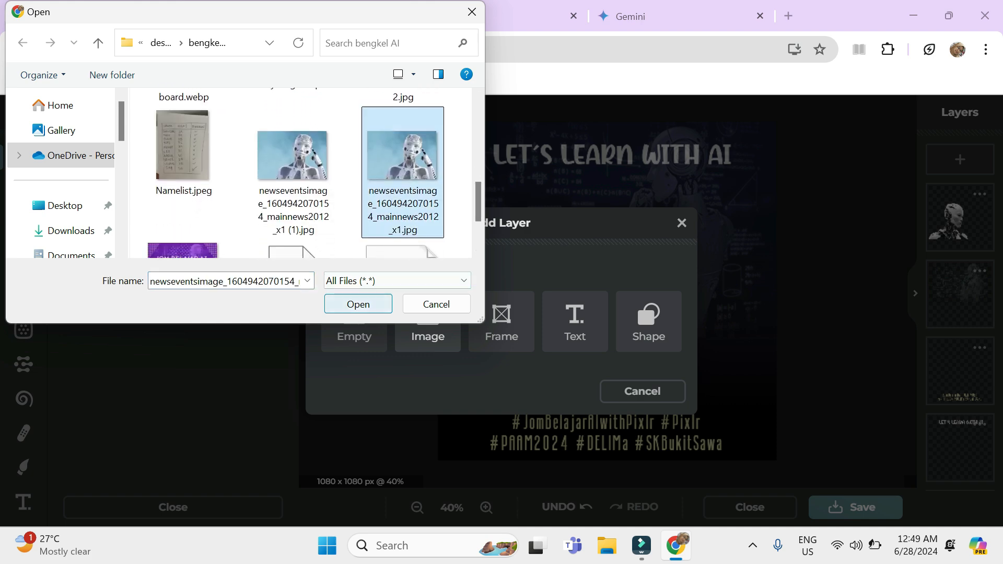
{"action": "key", "text": "Return"}
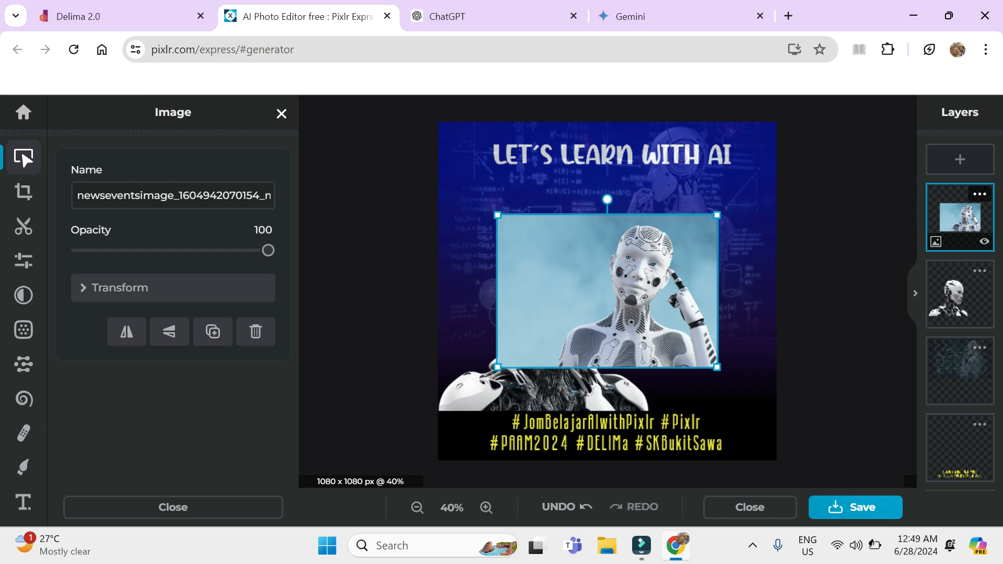
{"action": "left_click", "coordinate": [281, 112]}
Remove the background of the newly added robot image and move the cutout to the canvas's right edge, just above the hashtags
{"action": "left_click", "coordinate": [23, 364]}
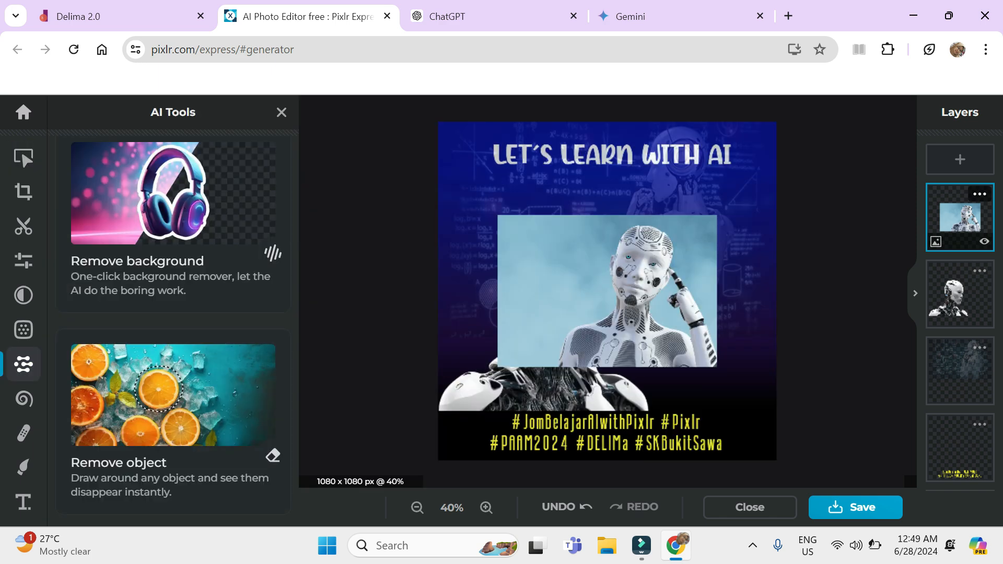
{"action": "left_click", "coordinate": [144, 198]}
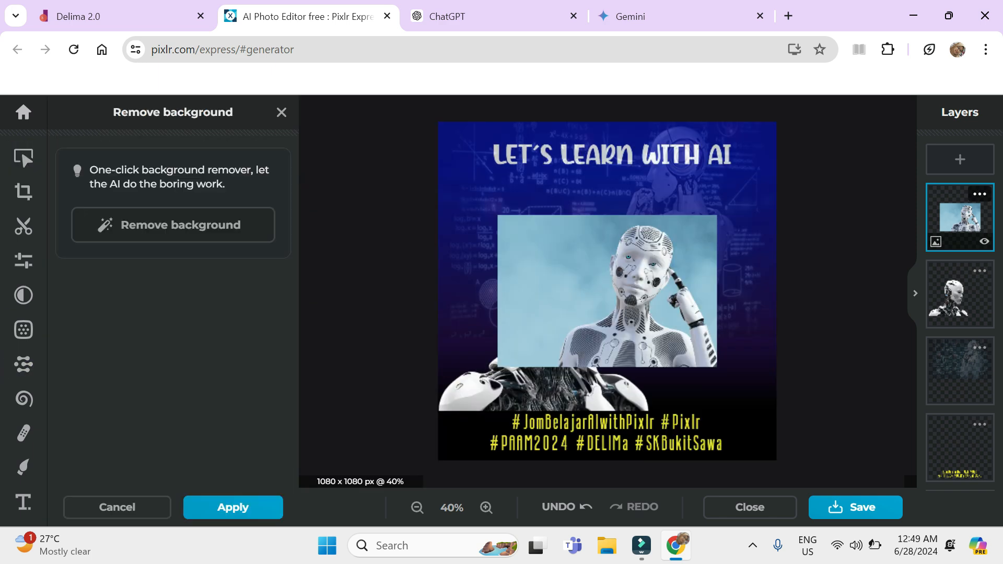
{"action": "left_click", "coordinate": [174, 225]}
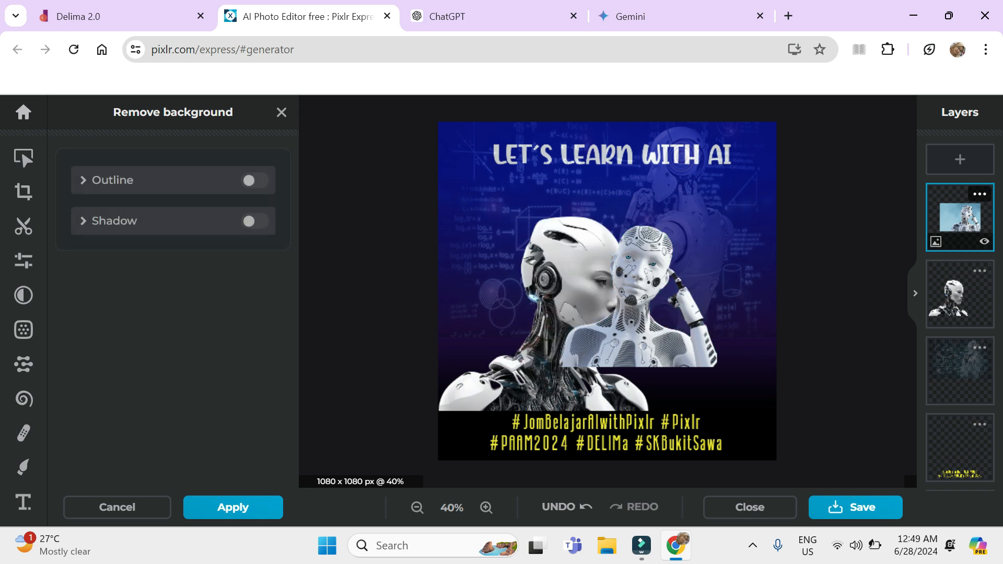
{"action": "left_click", "coordinate": [233, 507]}
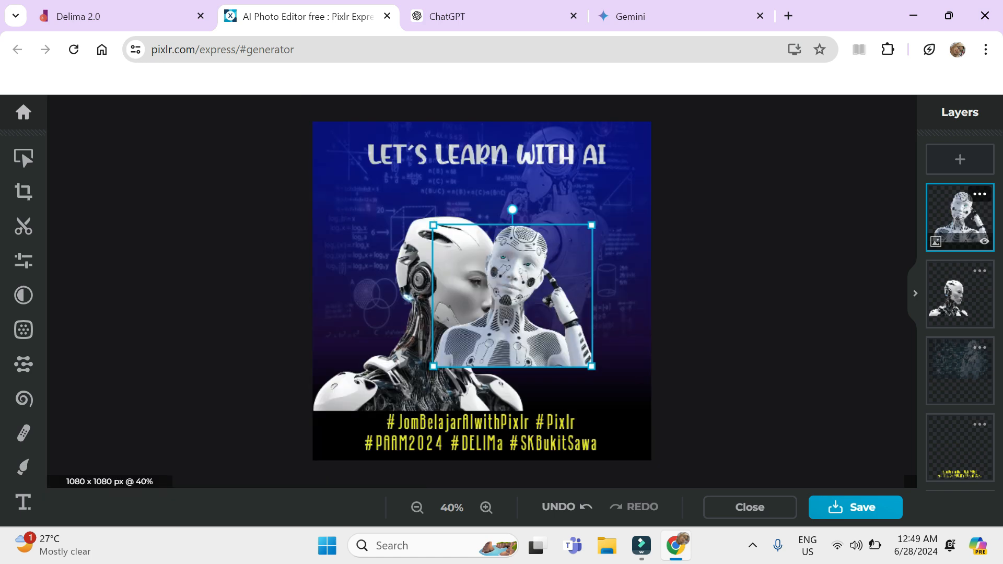
{"action": "left_click_drag", "start_coordinate": [512, 295], "coordinate": [572, 339]}
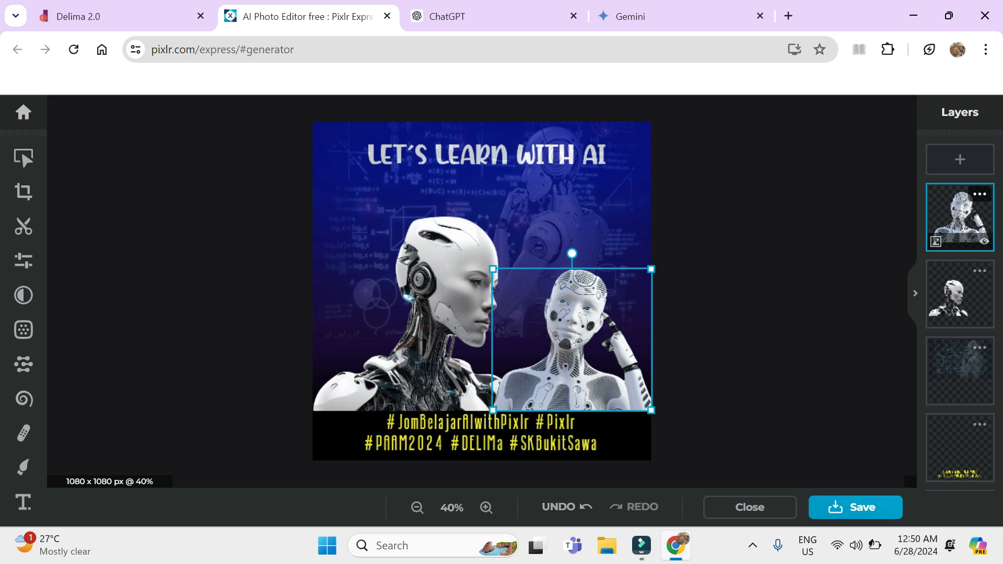
Lower the opacity of the robot cutout beside the cyborg to 70
{"action": "left_click", "coordinate": [24, 157]}
{"action": "left_click", "coordinate": [698, 339]}
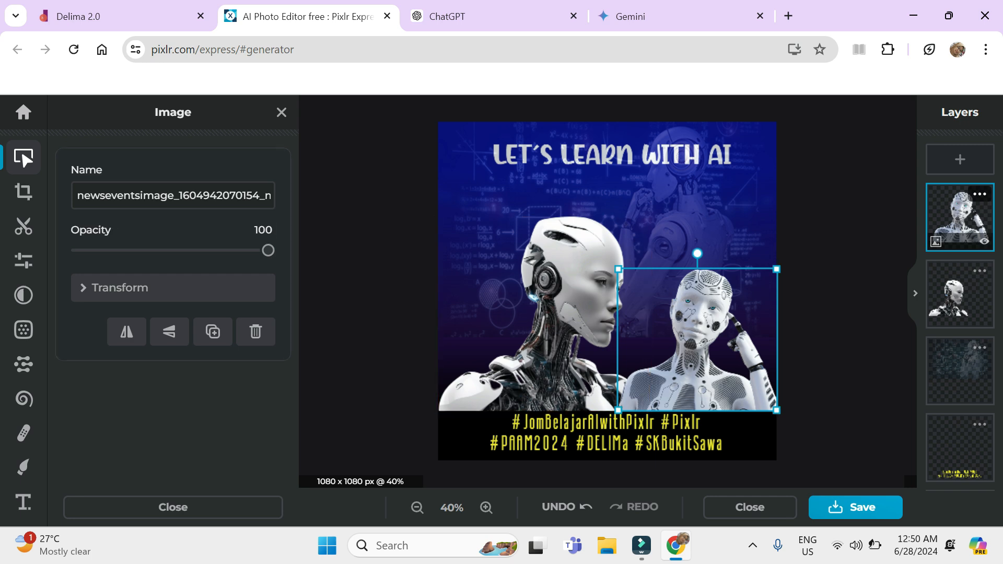
{"action": "left_click_drag", "start_coordinate": [268, 250], "coordinate": [211, 250]}
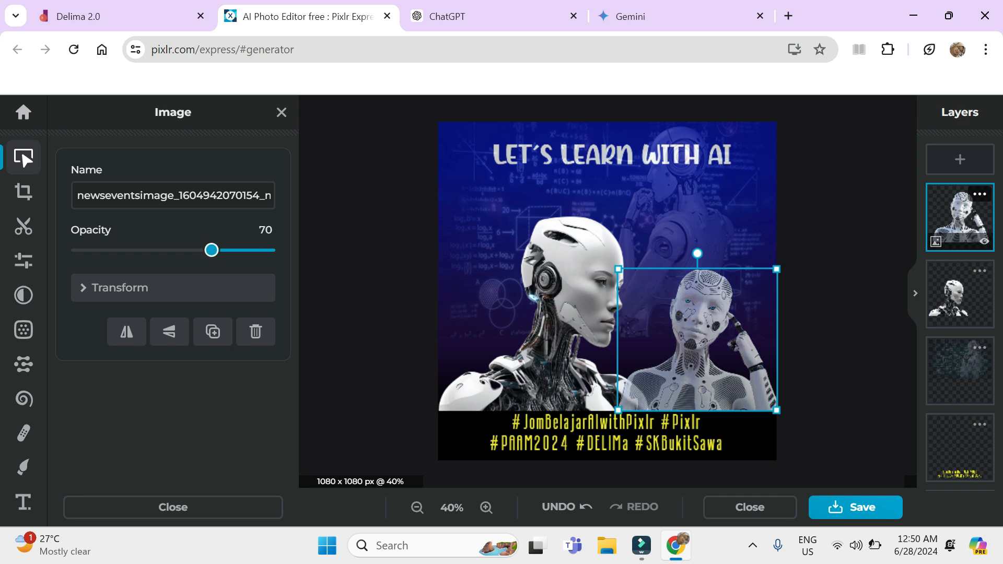
Bring the cyborg.webp layer in front of the robot cutout, deselect it and close the arrange settings
{"action": "left_click_drag", "start_coordinate": [960, 294], "coordinate": [960, 217]}
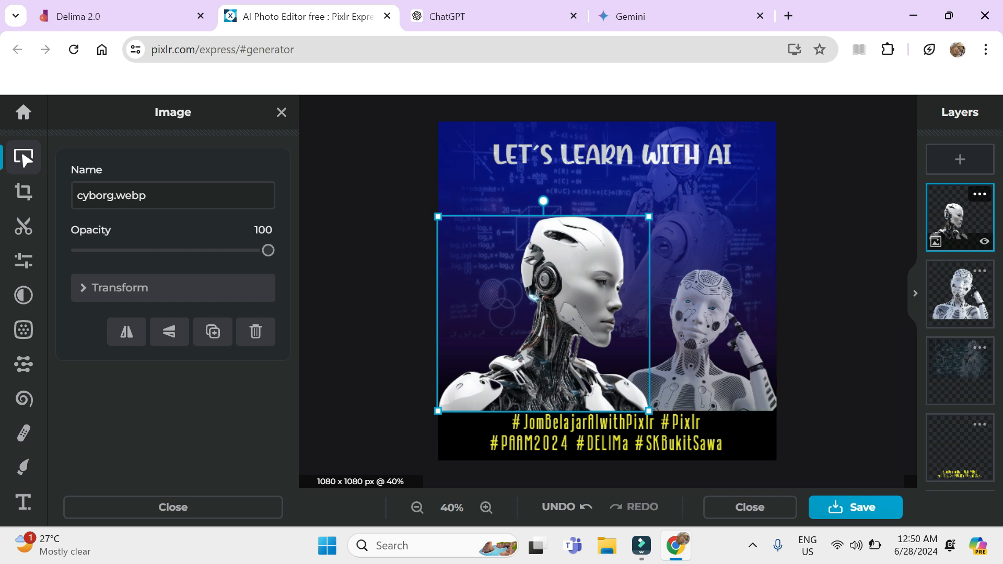
{"action": "left_click", "coordinate": [841, 230]}
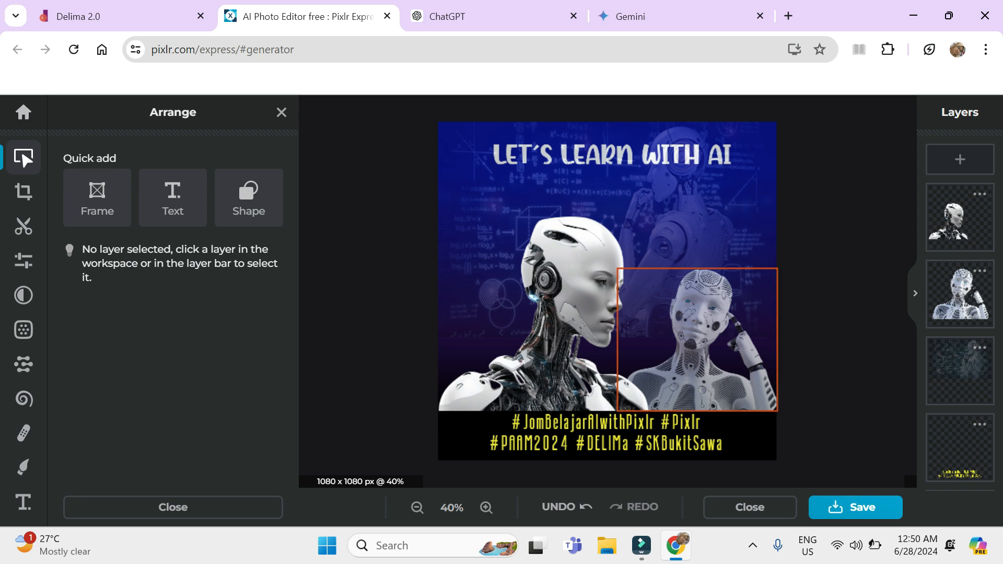
{"action": "mouse_move", "coordinate": [564, 324]}
{"action": "left_mouse_down"}
{"action": "mouse_move", "coordinate": [564, 381]}
{"action": "mouse_move", "coordinate": [564, 325]}
{"action": "left_mouse_up"}
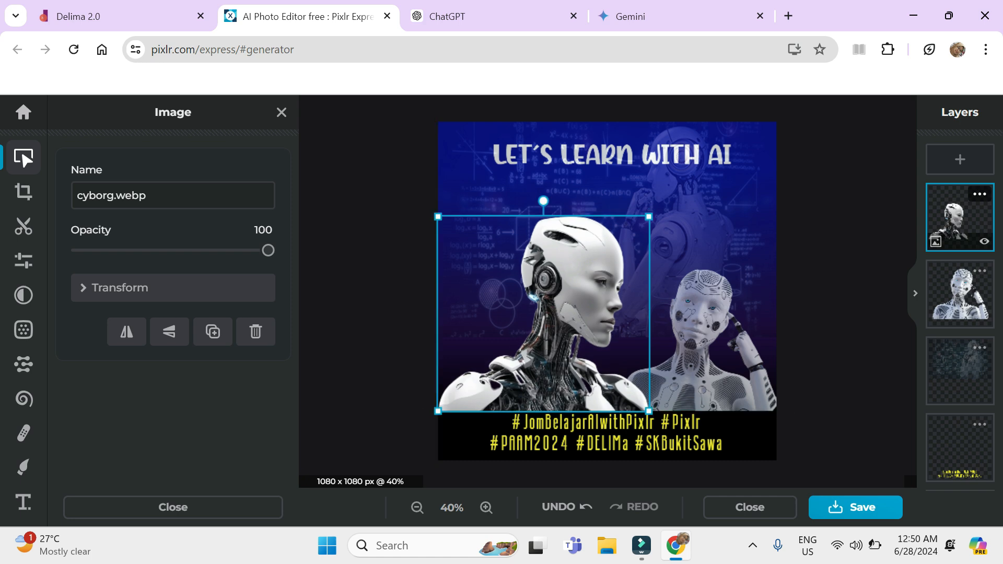
{"action": "left_click", "coordinate": [841, 319]}
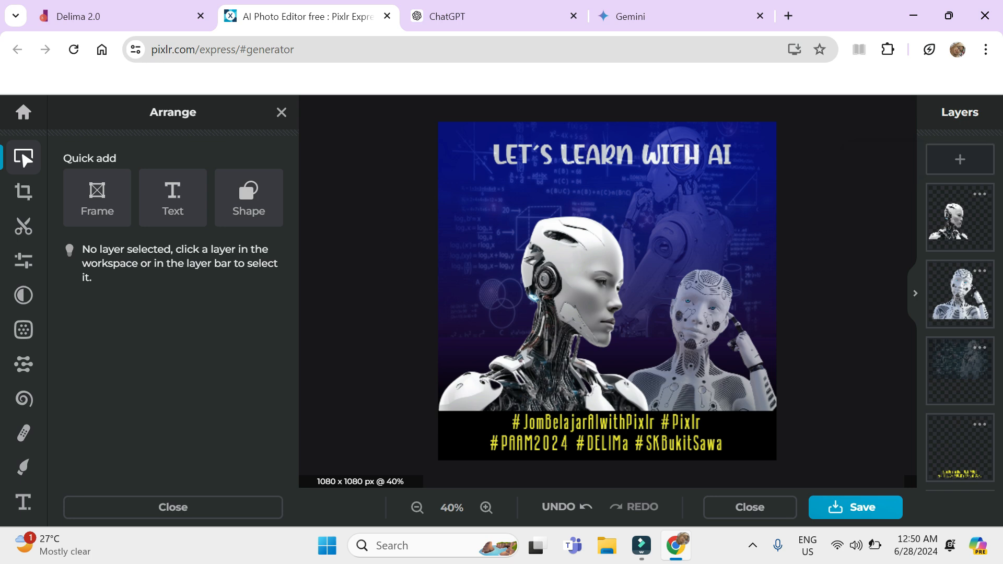
{"action": "left_click", "coordinate": [281, 112]}
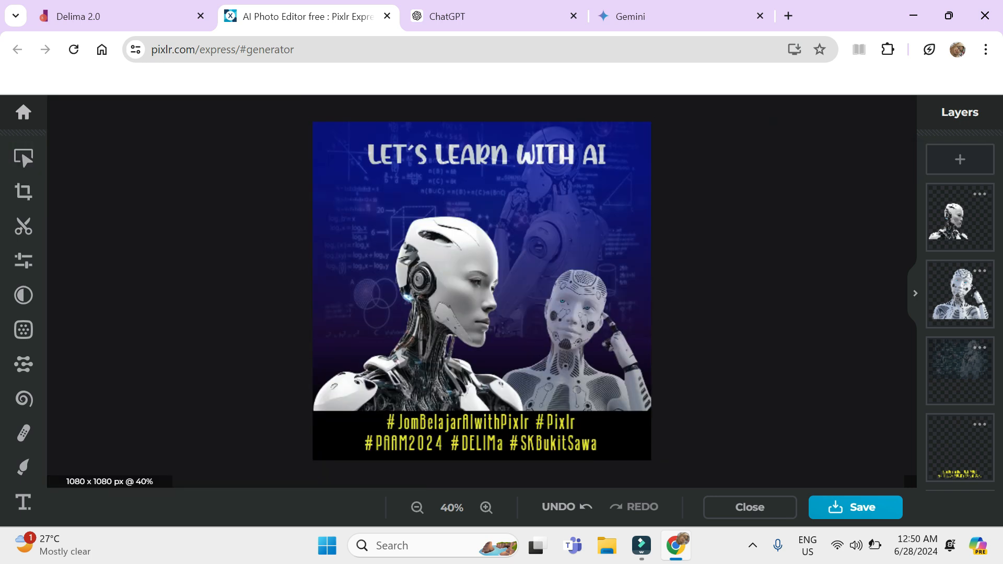
Add a new shape layer and set its type to circle
{"action": "left_click", "coordinate": [959, 159]}
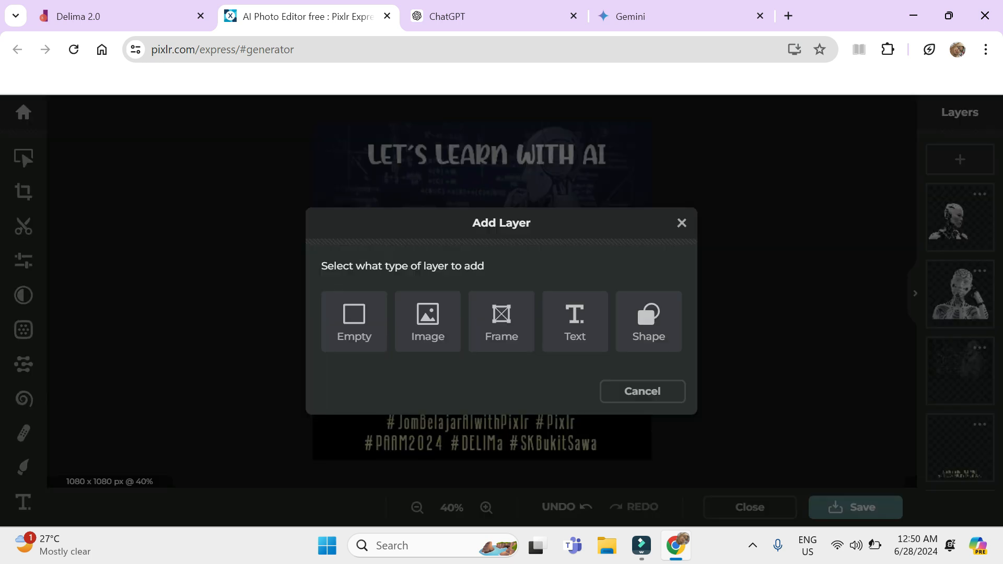
{"action": "left_click", "coordinate": [644, 302]}
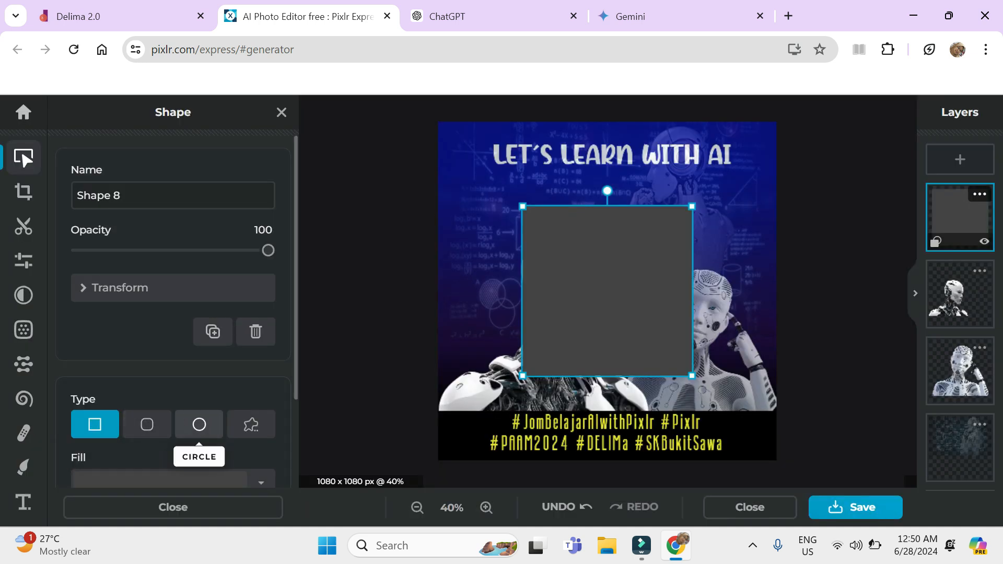
{"action": "left_click", "coordinate": [199, 424]}
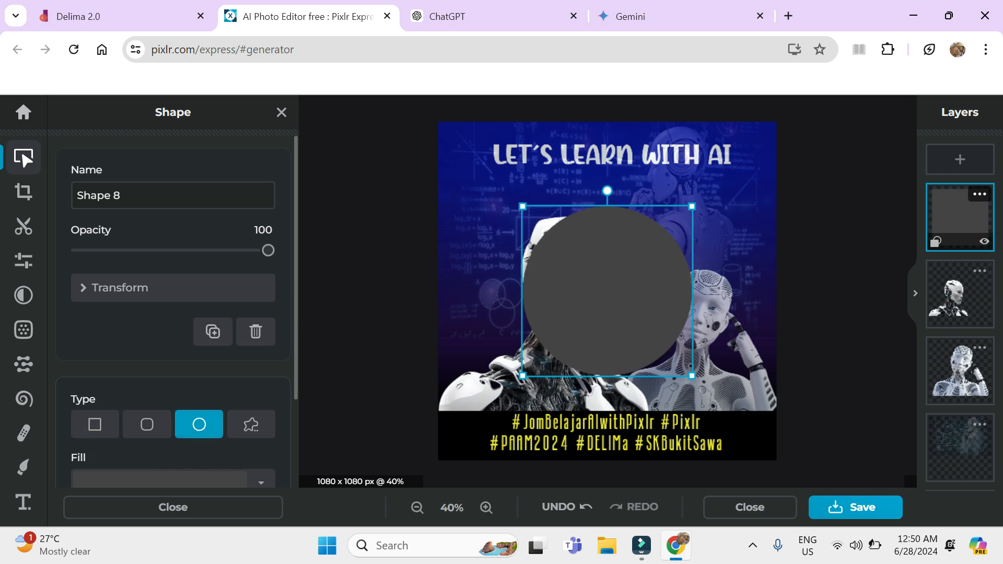
Look through the custom shape outlines available for the new layer and return its type to circle
{"action": "left_click", "coordinate": [252, 424]}
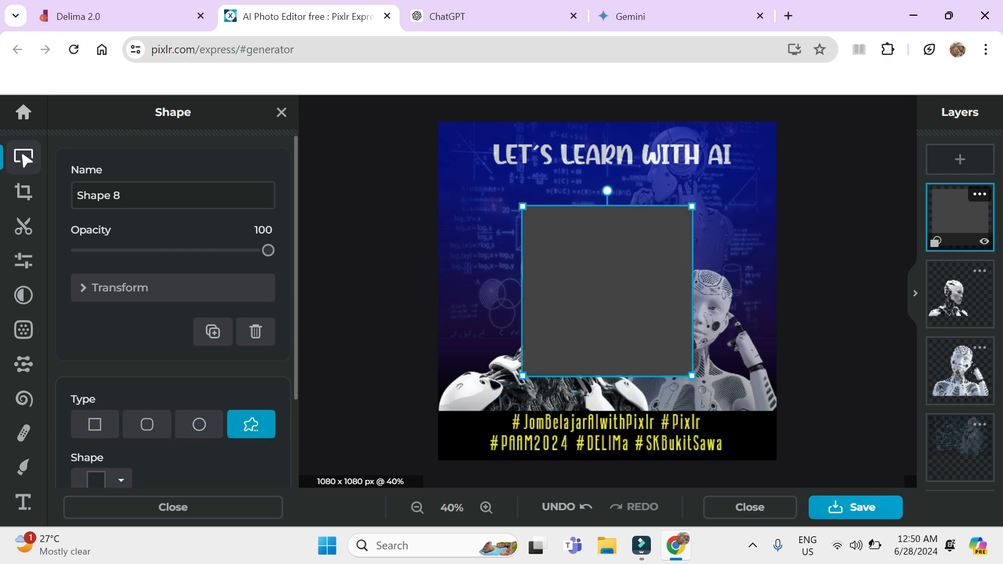
{"action": "scroll", "coordinate": [173, 313], "scroll_direction": "down", "scroll_amount": 3}
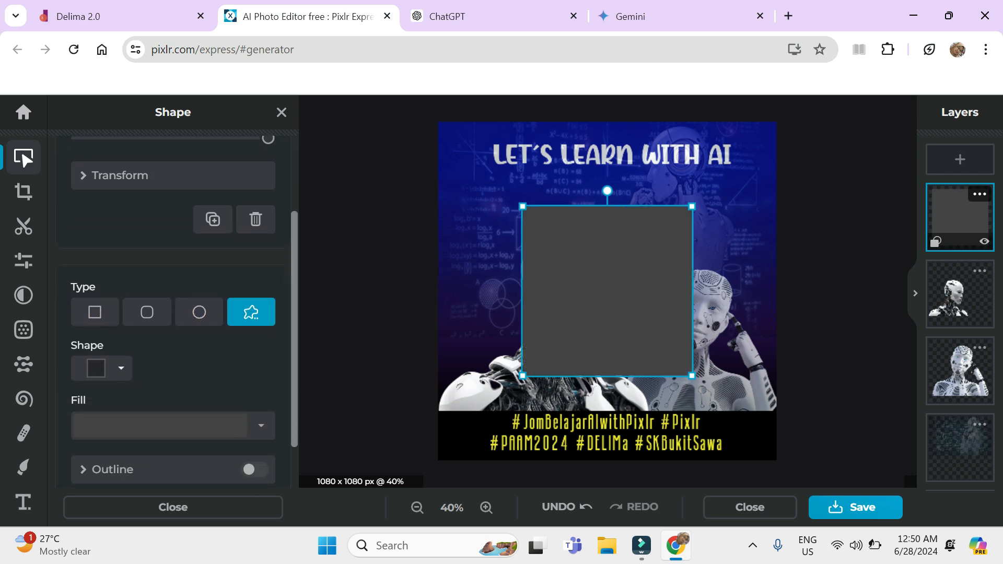
{"action": "left_click", "coordinate": [121, 367]}
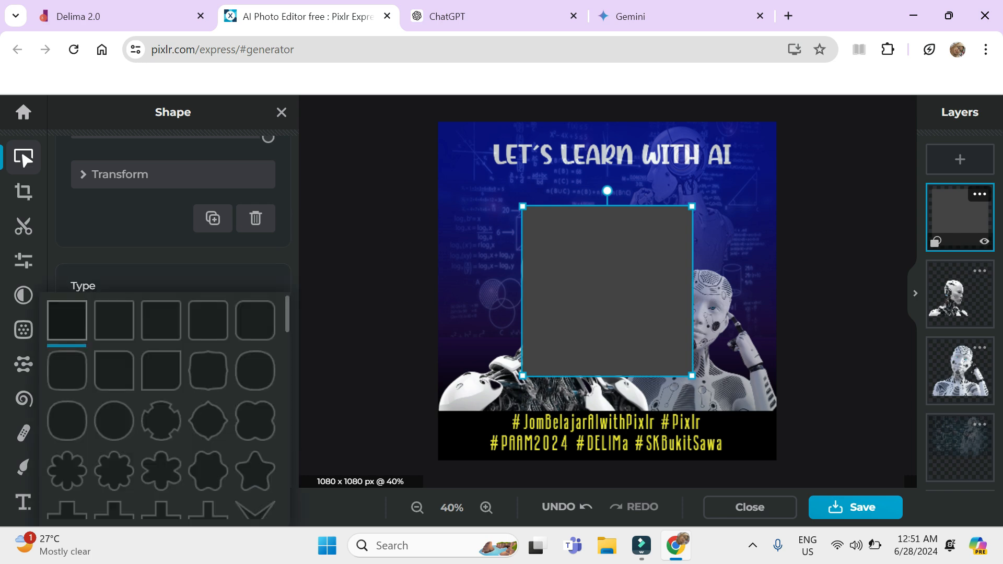
{"action": "scroll", "coordinate": [162, 407], "scroll_direction": "down", "scroll_amount": 10}
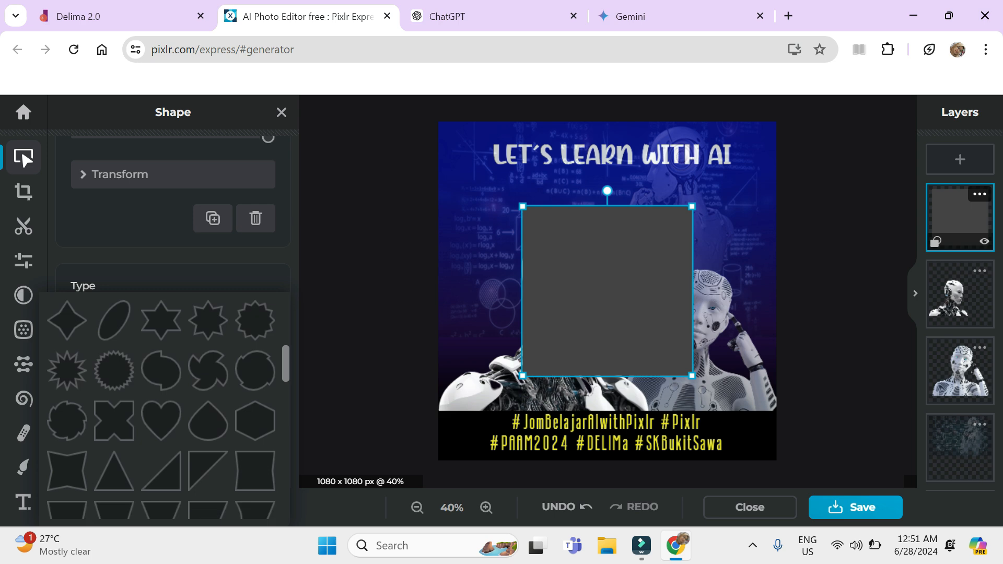
{"action": "scroll", "coordinate": [162, 408], "scroll_direction": "down", "scroll_amount": 10}
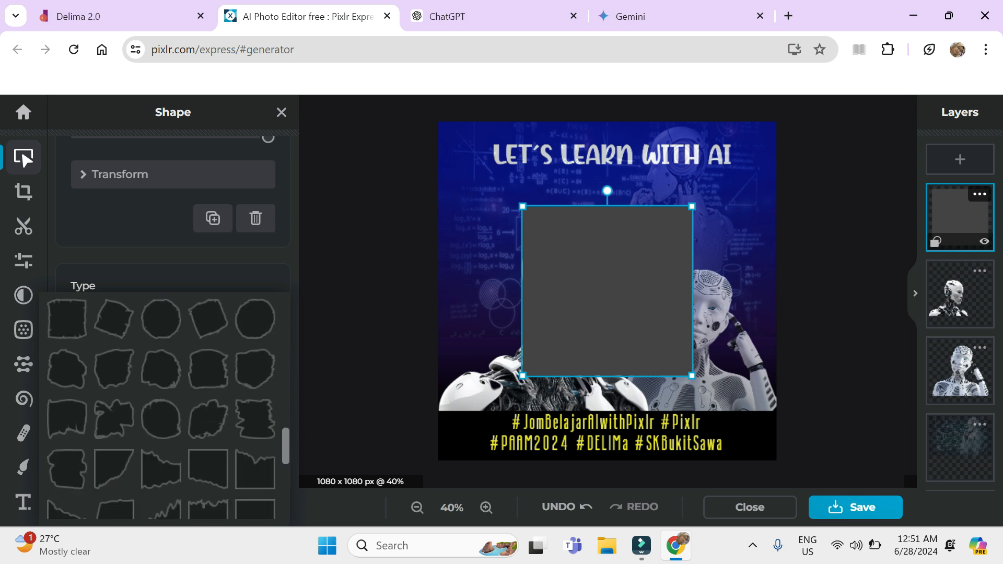
{"action": "scroll", "coordinate": [162, 407], "scroll_direction": "down", "scroll_amount": 5}
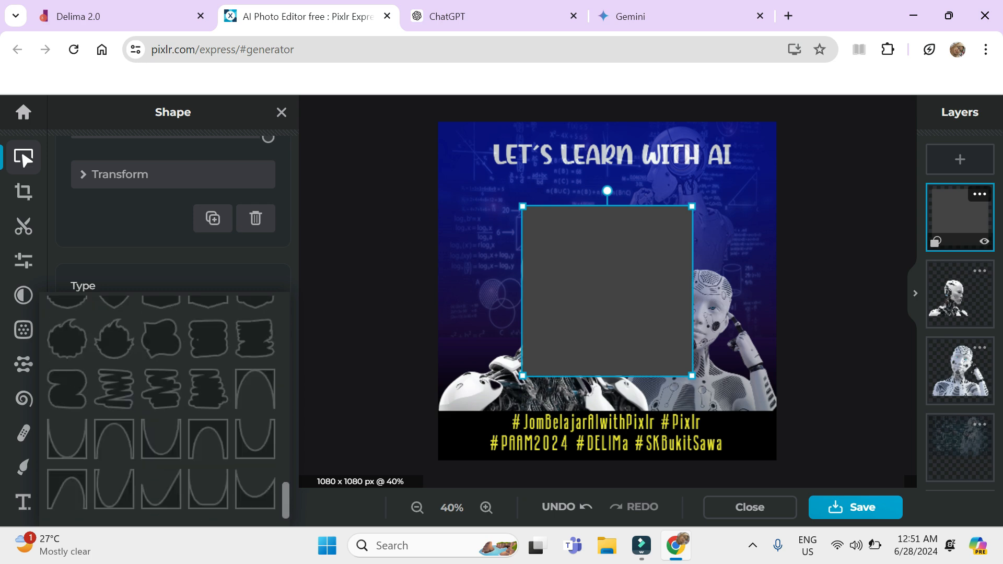
{"action": "scroll", "coordinate": [162, 408], "scroll_direction": "up", "scroll_amount": 3}
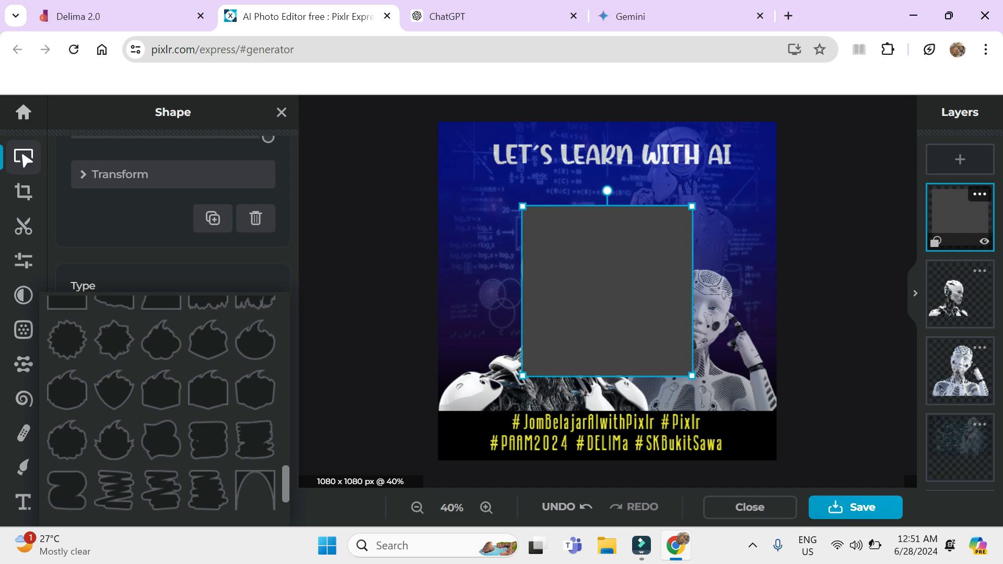
{"action": "scroll", "coordinate": [168, 407], "scroll_direction": "up", "scroll_amount": 6}
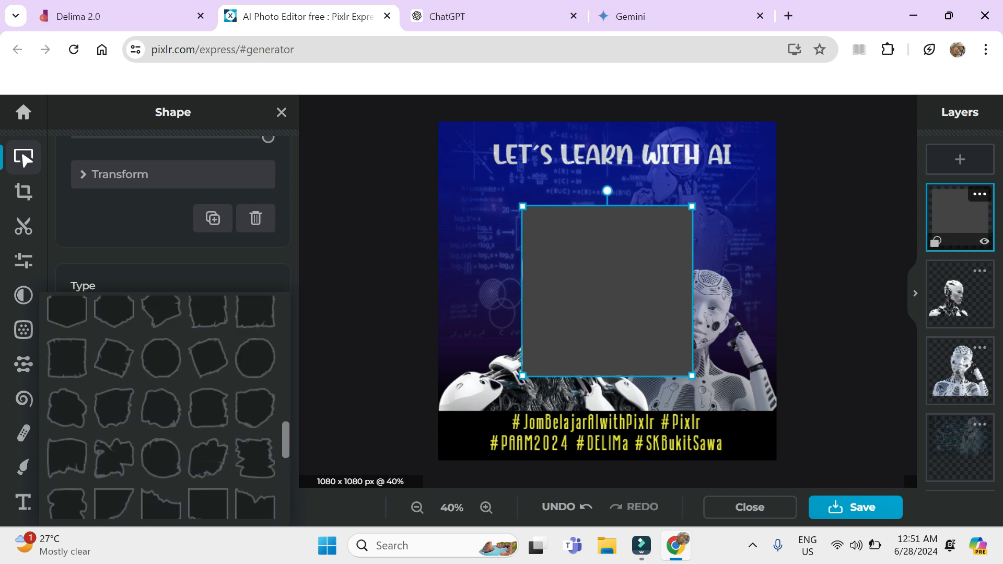
{"action": "scroll", "coordinate": [168, 408], "scroll_direction": "up", "scroll_amount": 6}
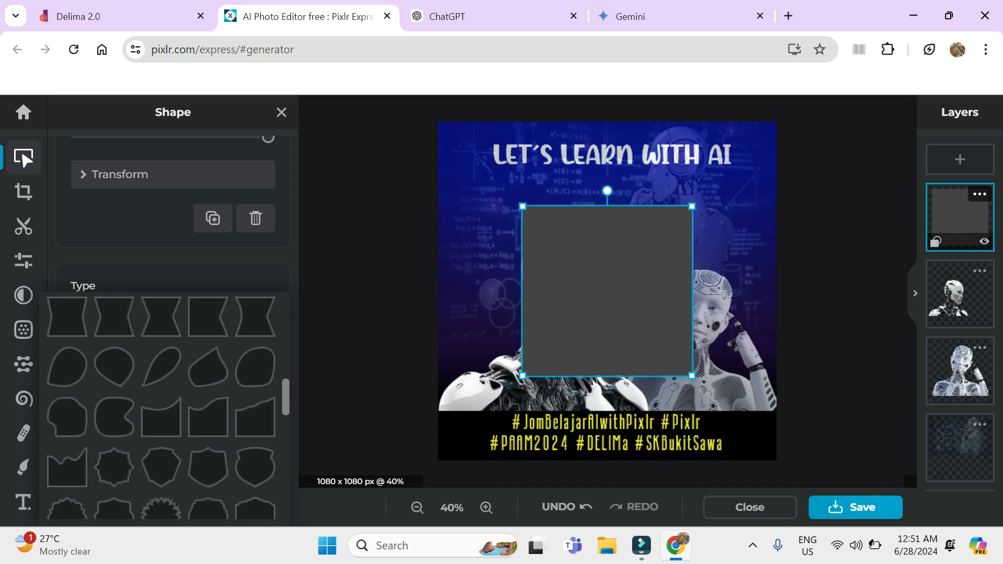
{"action": "scroll", "coordinate": [162, 407], "scroll_direction": "up", "scroll_amount": 4}
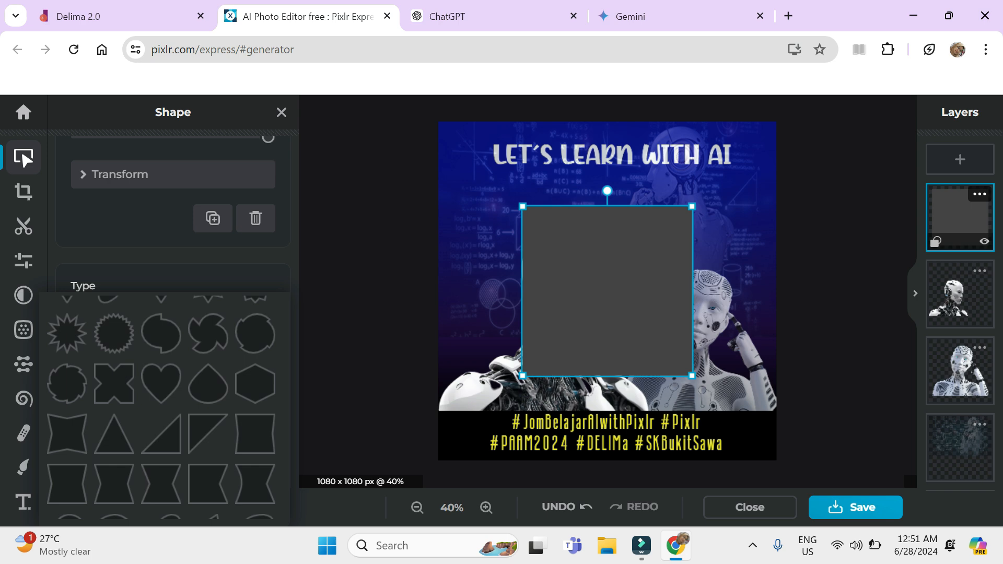
{"action": "left_click", "coordinate": [199, 310]}
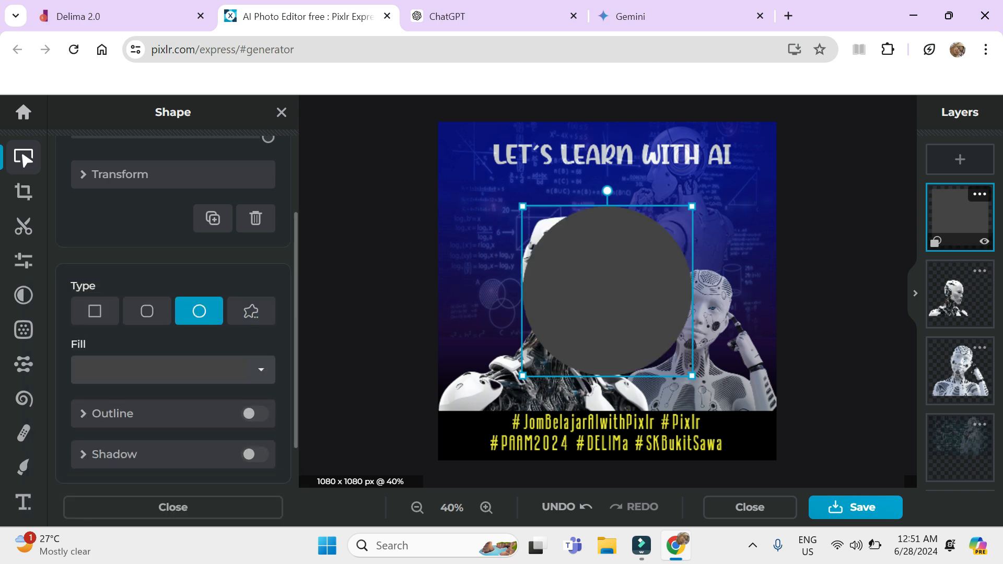
Fill the circle with the small white x-mark pattern and move it to the canvas's upper-right corner
{"action": "left_click", "coordinate": [172, 370]}
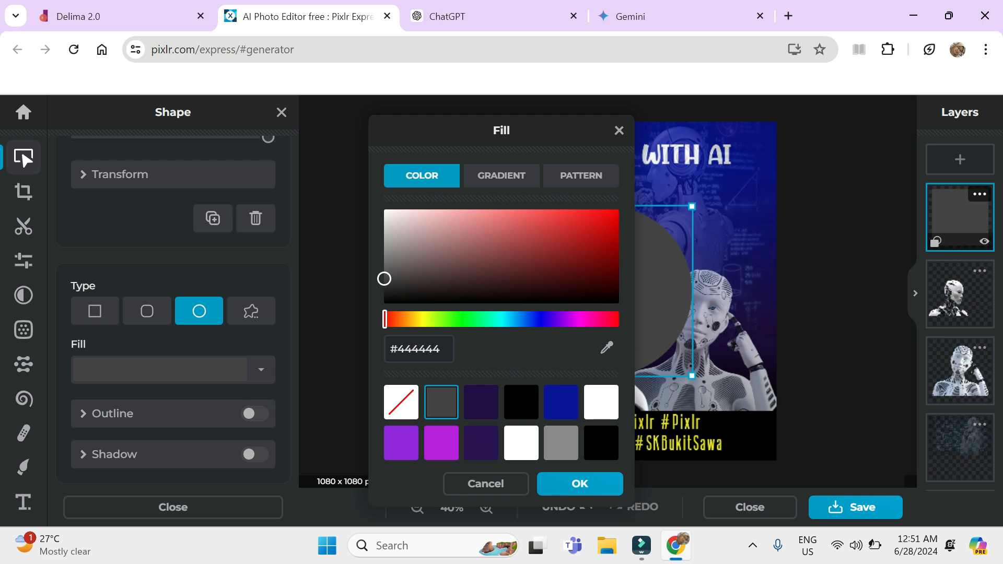
{"action": "left_click", "coordinate": [501, 175]}
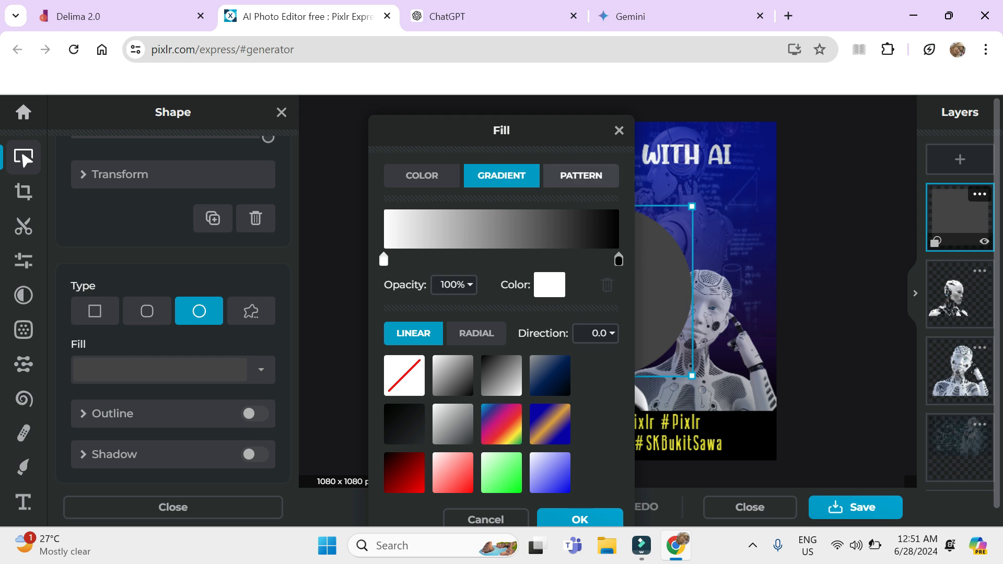
{"action": "left_click", "coordinate": [580, 175]}
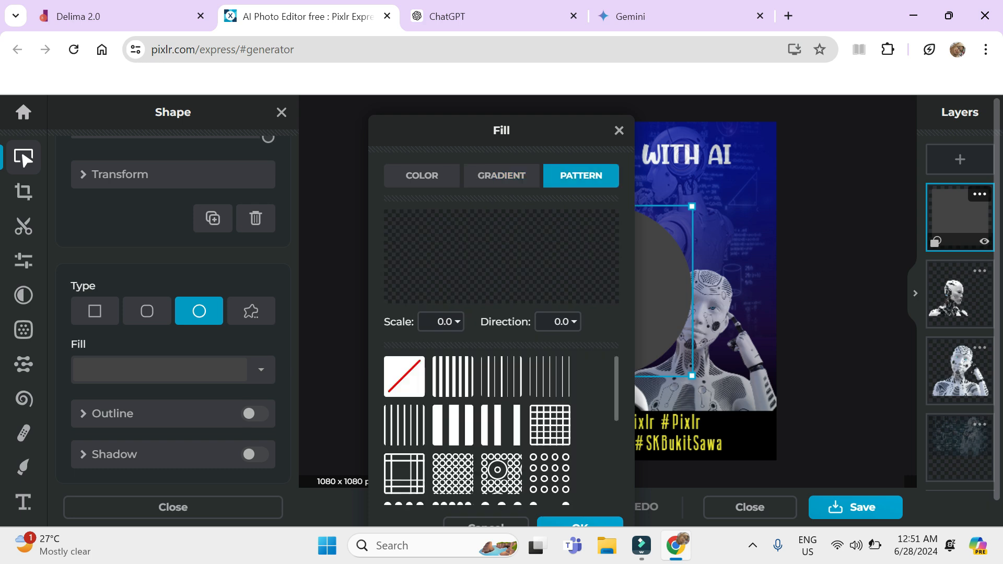
{"action": "scroll", "coordinate": [501, 428], "scroll_direction": "down", "scroll_amount": 3}
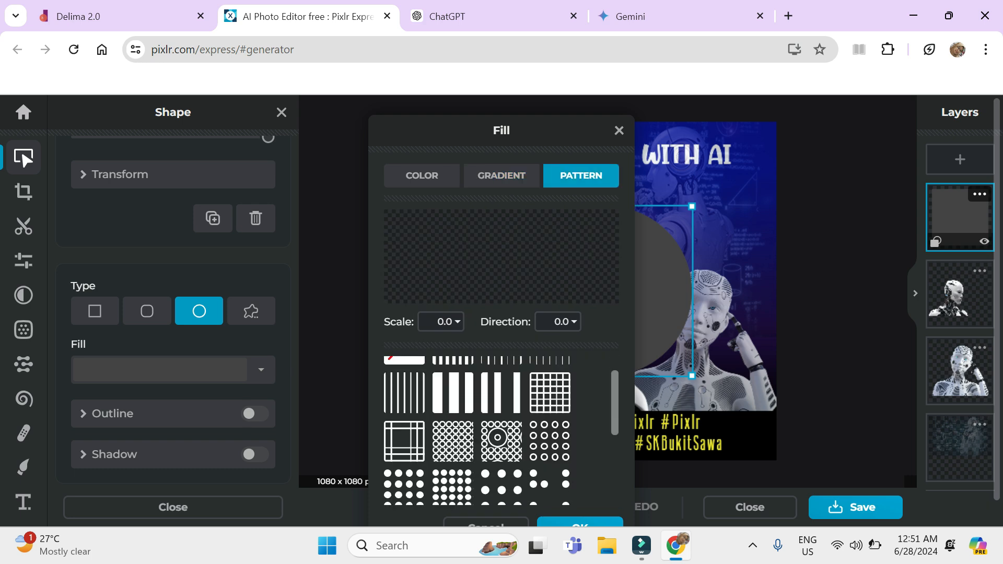
{"action": "scroll", "coordinate": [501, 428], "scroll_direction": "down", "scroll_amount": 1}
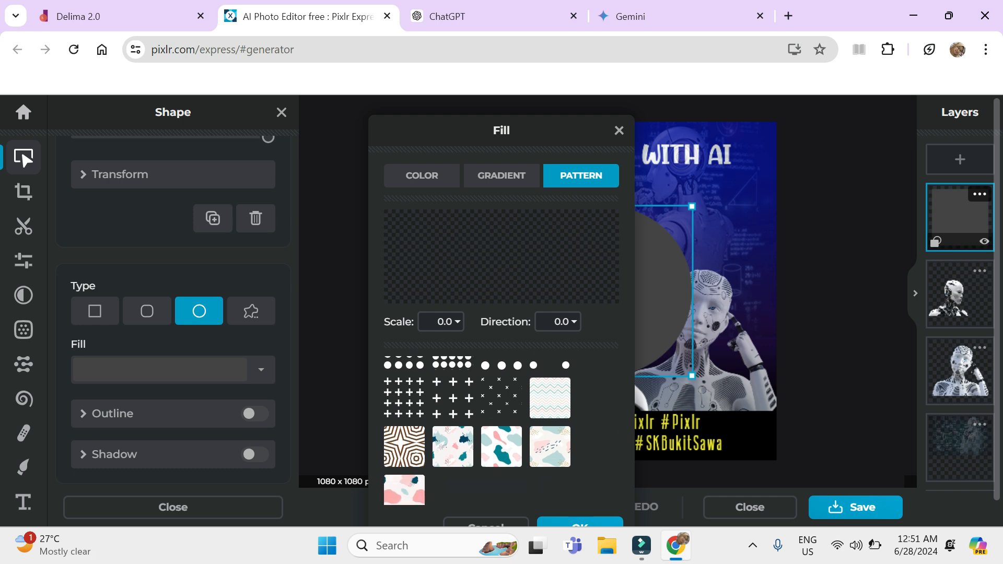
{"action": "left_click", "coordinate": [501, 398]}
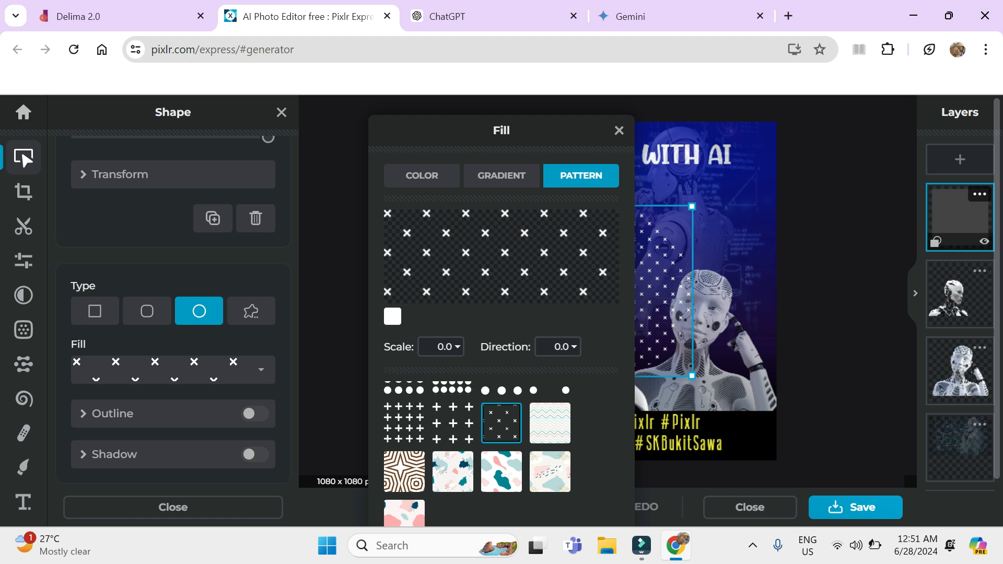
{"action": "left_click_drag", "start_coordinate": [997, 334], "coordinate": [996, 381]}
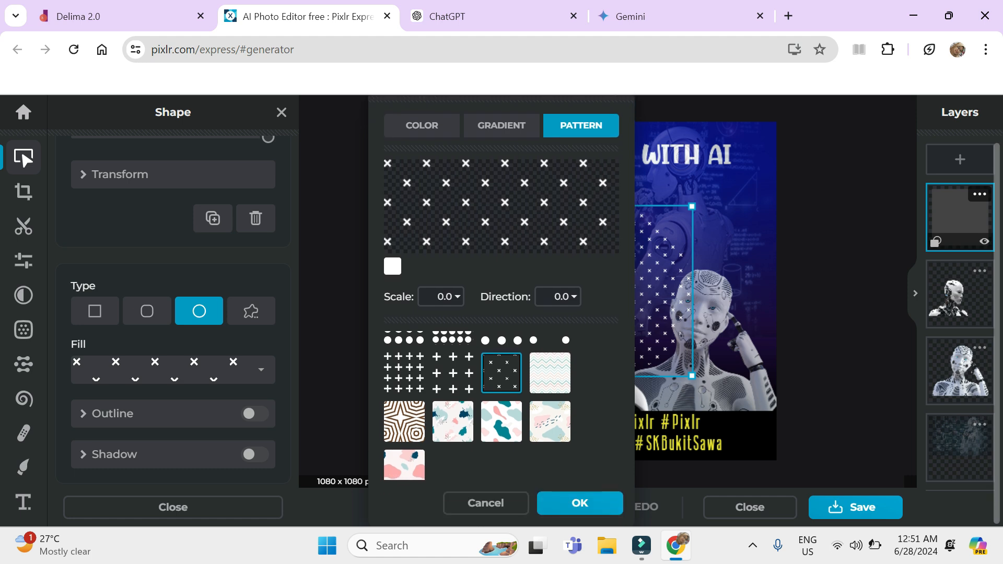
{"action": "left_click", "coordinate": [580, 503]}
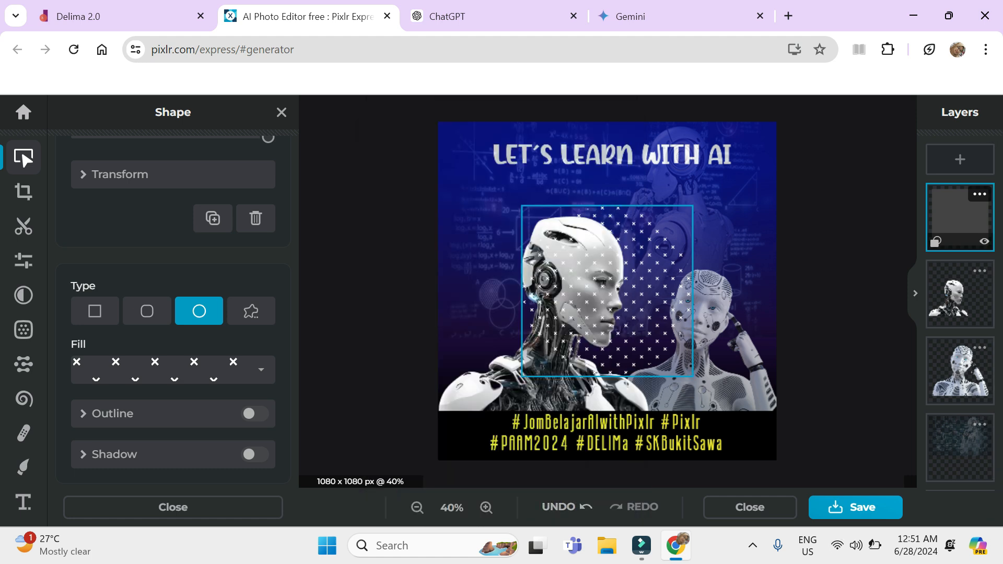
{"action": "left_click_drag", "start_coordinate": [608, 291], "coordinate": [697, 206]}
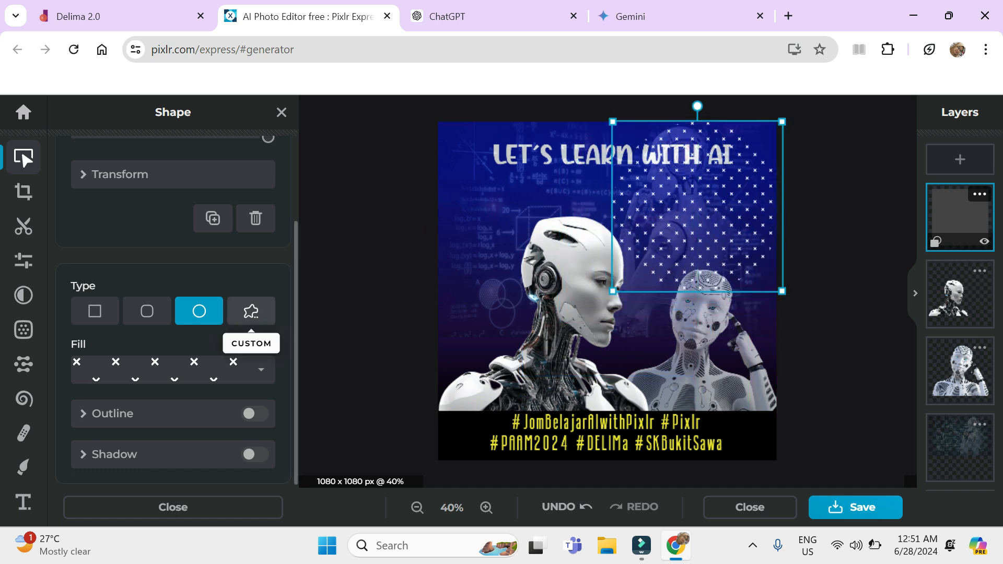
Try the custom, rectangle and rounded rectangle types on the x-mark shape and return it to circle
{"action": "left_click", "coordinate": [251, 310]}
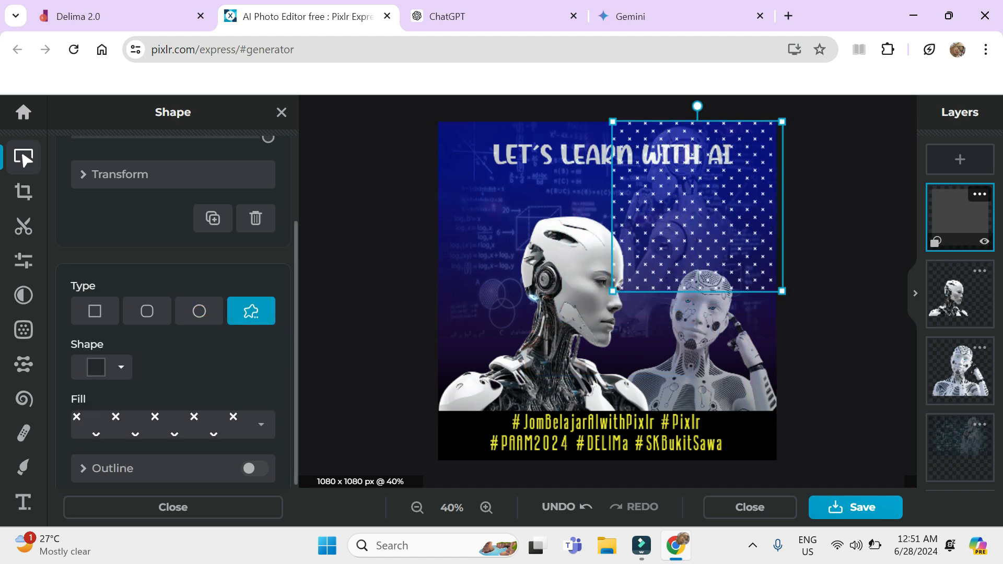
{"action": "left_click", "coordinate": [94, 310]}
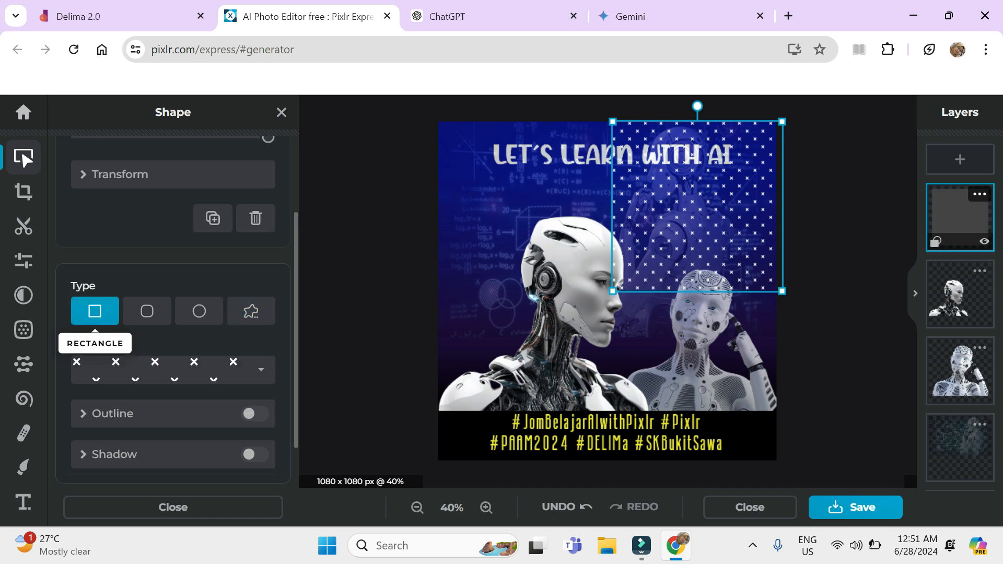
{"action": "left_click", "coordinate": [147, 311]}
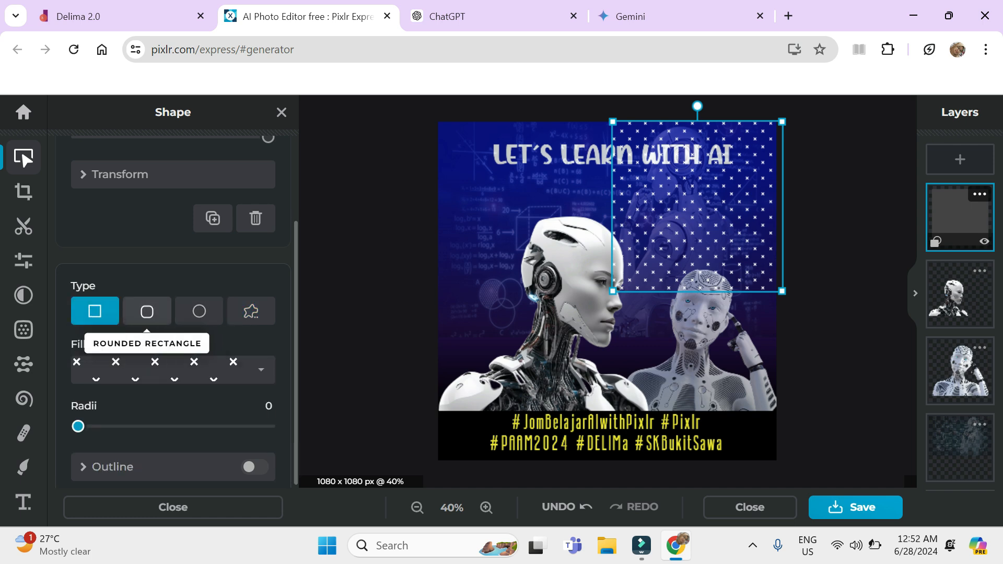
{"action": "left_click", "coordinate": [250, 311]}
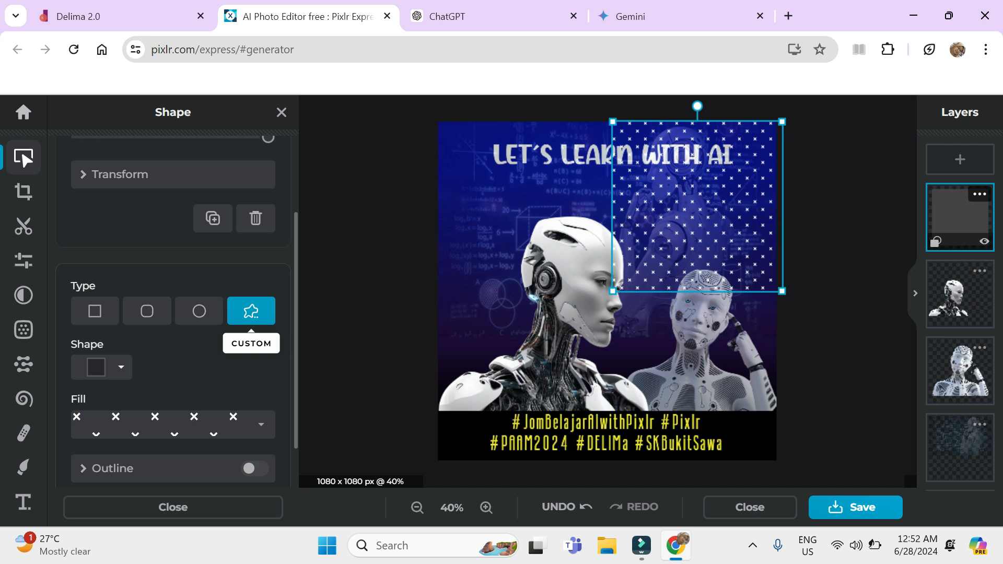
{"action": "left_click", "coordinate": [199, 311]}
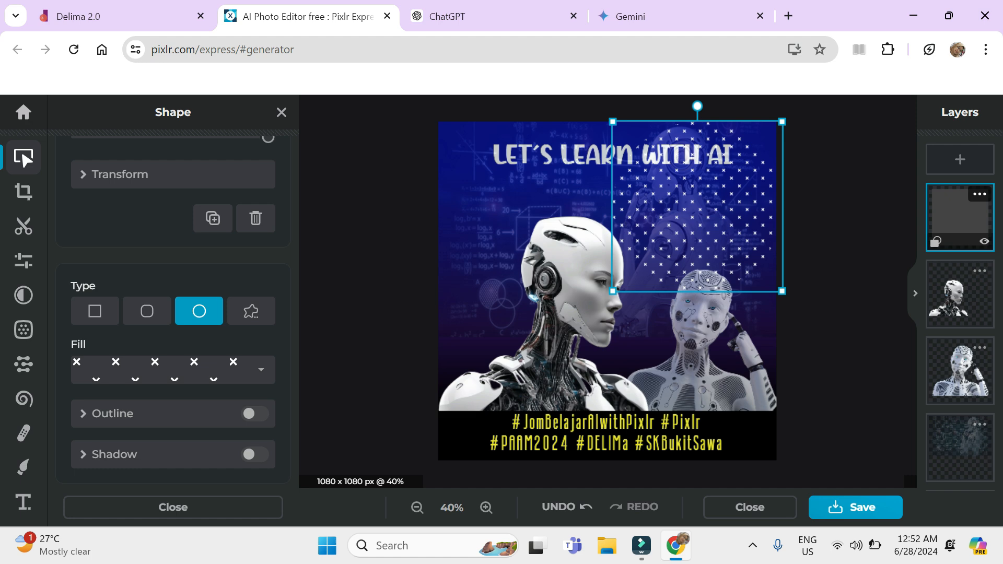
Shrink the x-mark circle, place it below the right end of the title above the robot's head, and deselect it
{"action": "left_click_drag", "start_coordinate": [612, 291], "coordinate": [660, 258]}
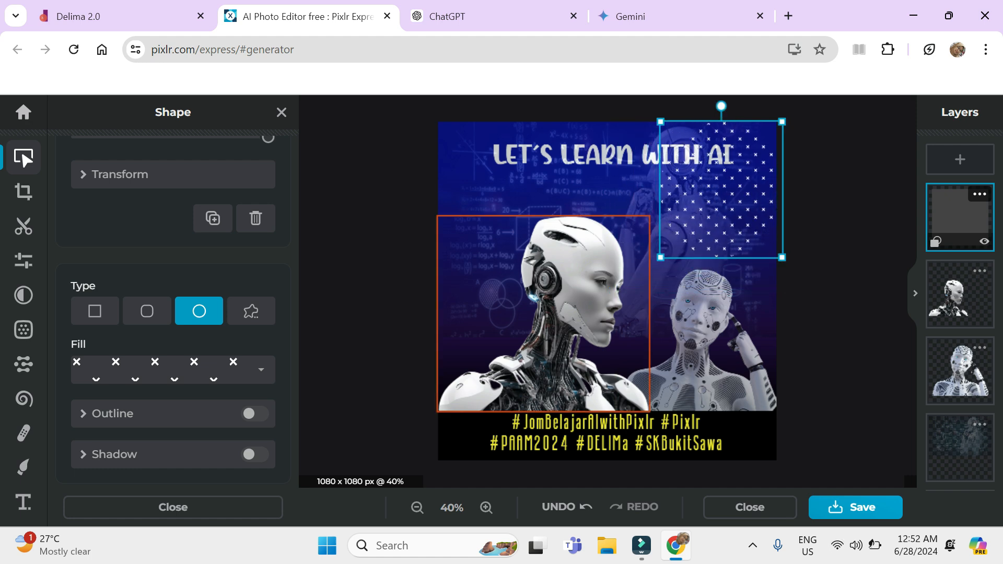
{"action": "left_click", "coordinate": [378, 305]}
{"action": "left_click_drag", "start_coordinate": [720, 195], "coordinate": [671, 225]}
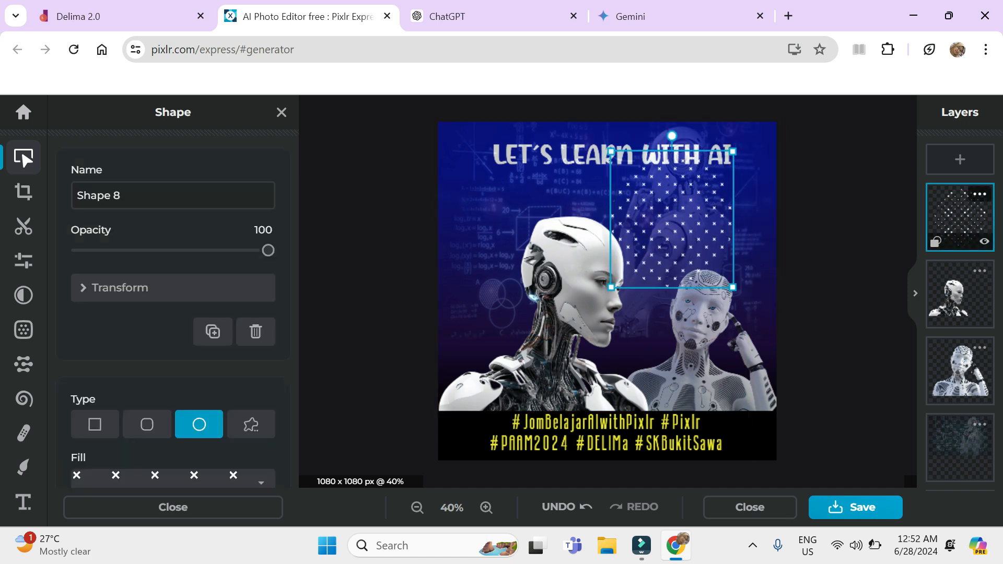
{"action": "key", "text": "Escape"}
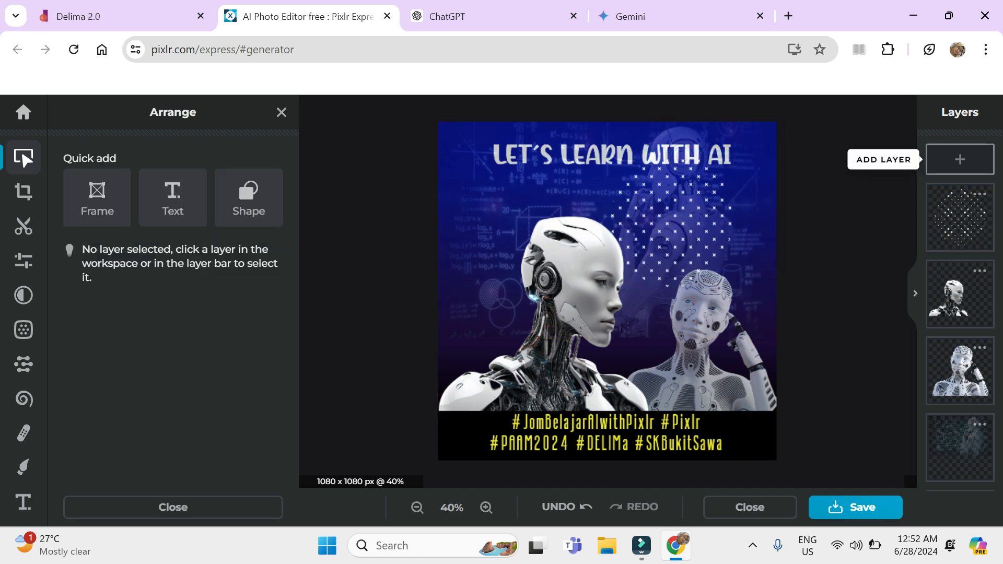
Add a new shape layer and fill it with the black-to-red linear gradient preset
{"action": "left_click", "coordinate": [960, 158]}
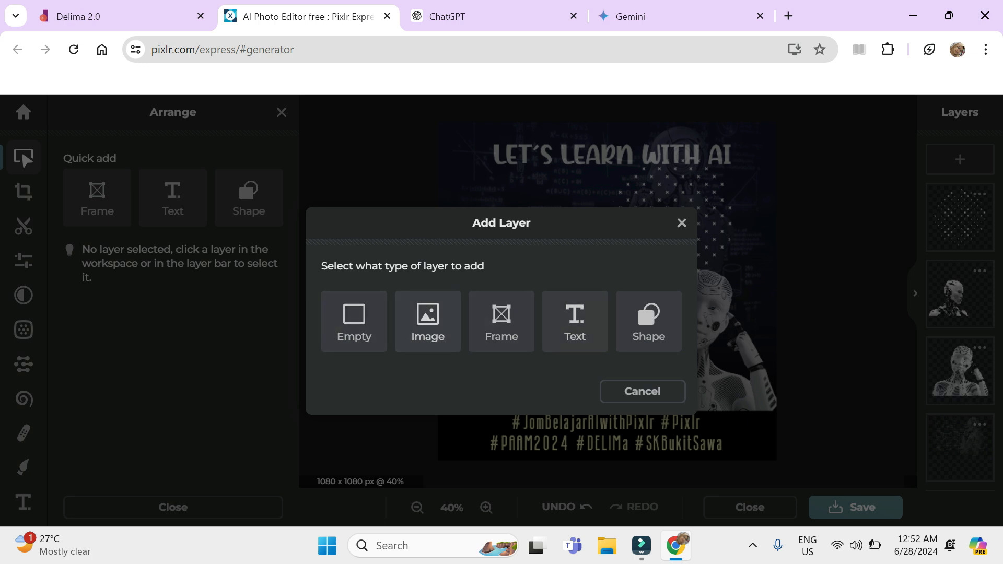
{"action": "left_click", "coordinate": [648, 321]}
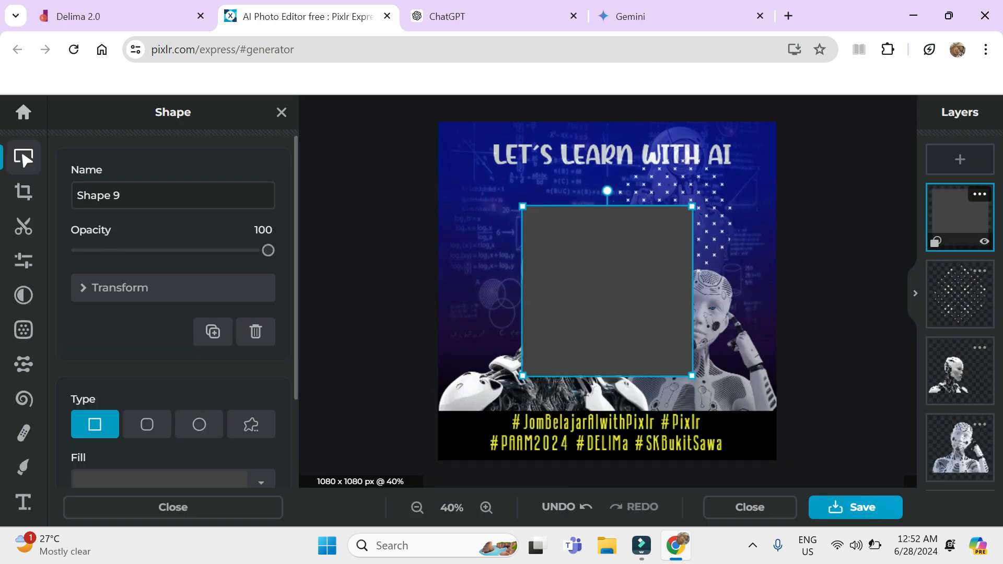
{"action": "left_click", "coordinate": [260, 481]}
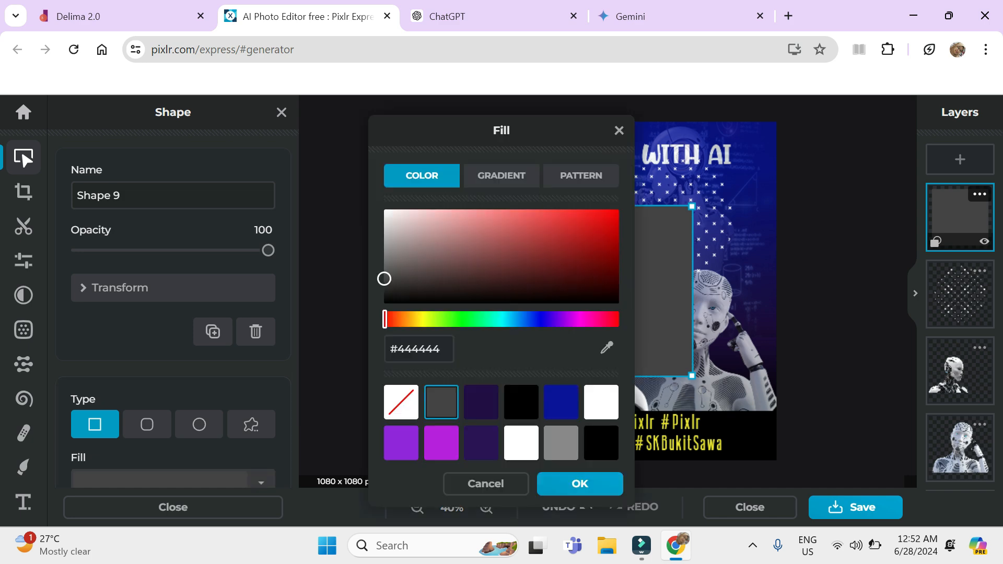
{"action": "left_click", "coordinate": [501, 175]}
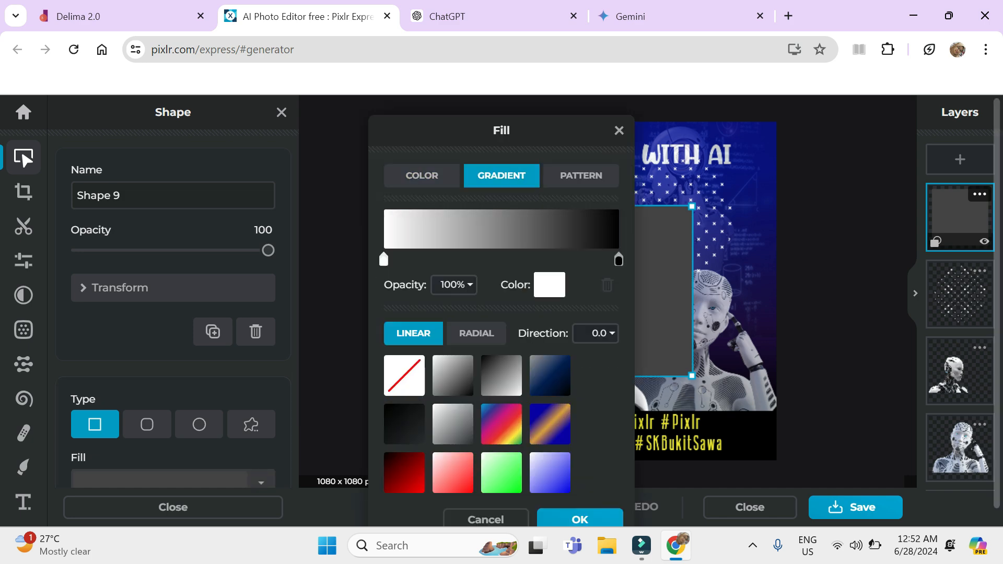
{"action": "left_click", "coordinate": [405, 473]}
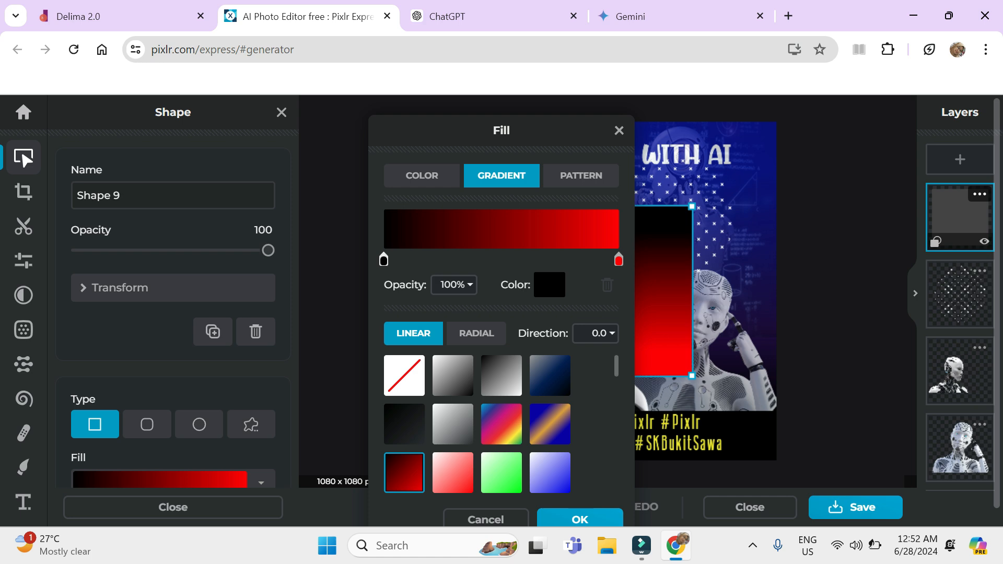
{"action": "scroll", "coordinate": [477, 425], "scroll_direction": "down", "scroll_amount": 5}
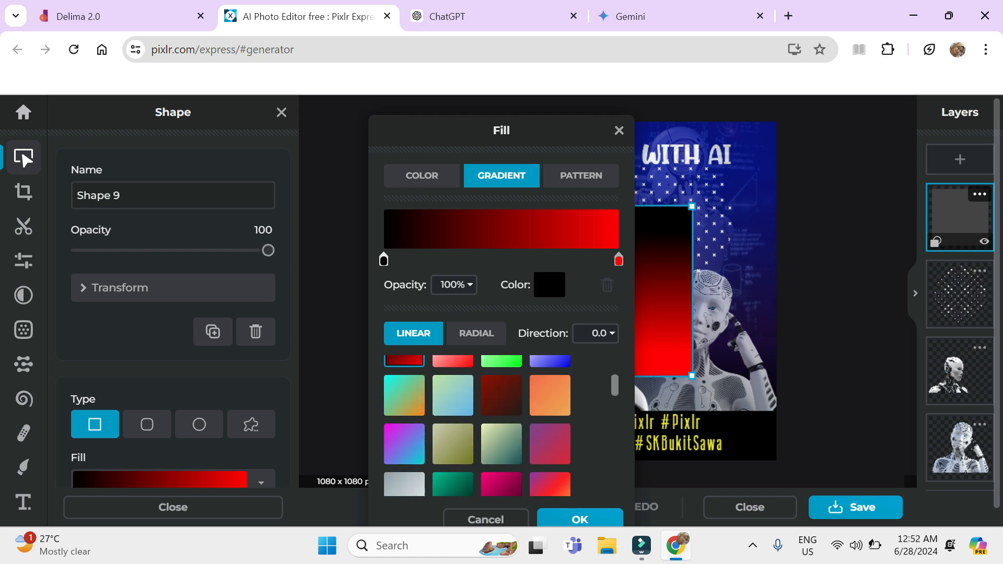
{"action": "scroll", "coordinate": [476, 425], "scroll_direction": "down", "scroll_amount": 1}
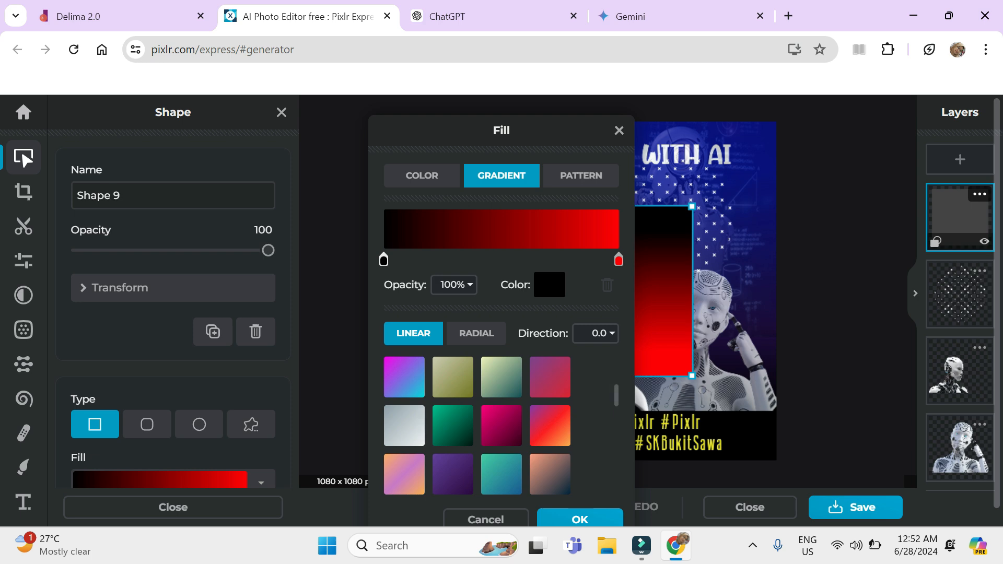
{"action": "left_click", "coordinate": [579, 518]}
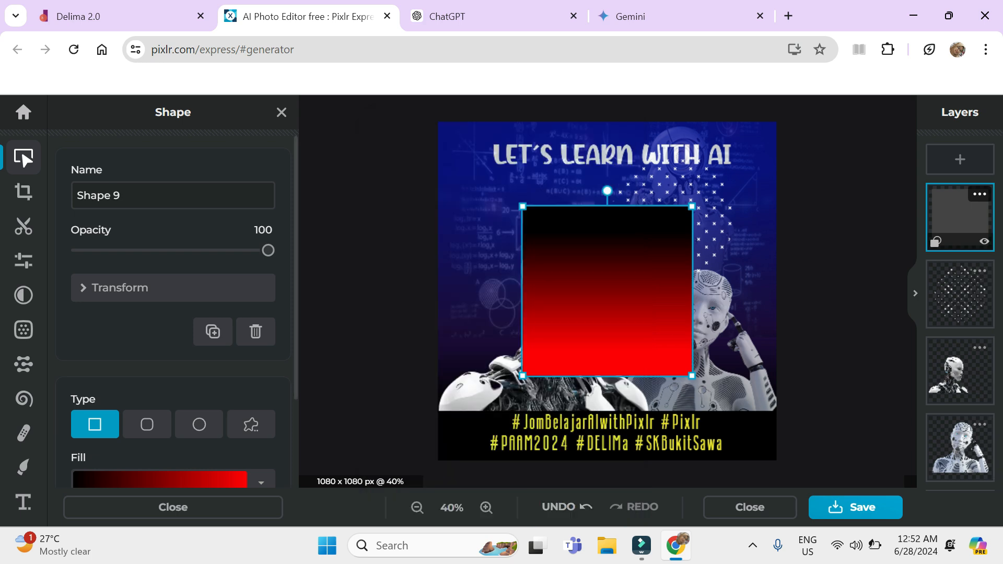
Change the gradient shape to a circle and place it partly beyond the canvas's left edge, below the title
{"action": "left_click", "coordinate": [199, 424]}
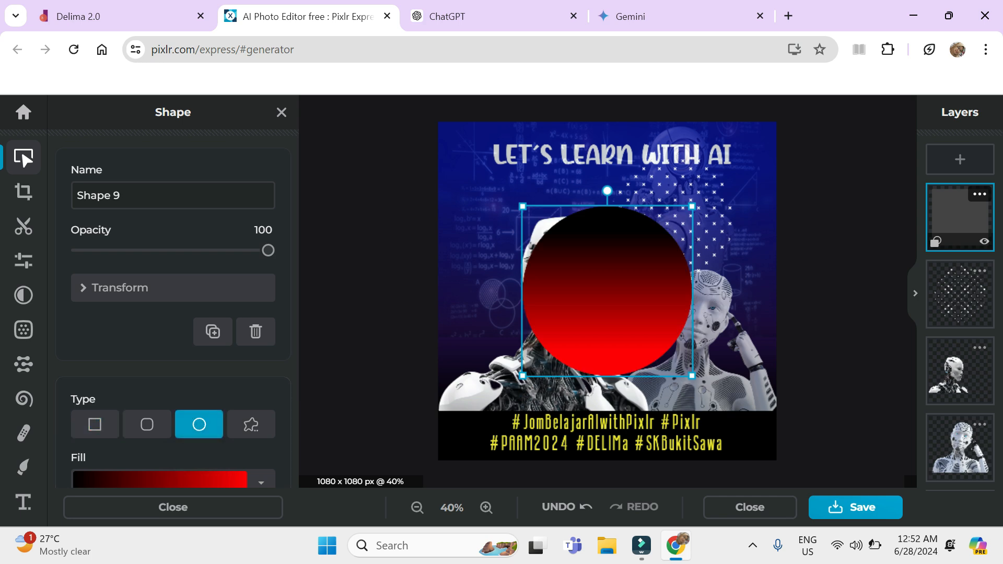
{"action": "left_click_drag", "start_coordinate": [607, 291], "coordinate": [469, 252]}
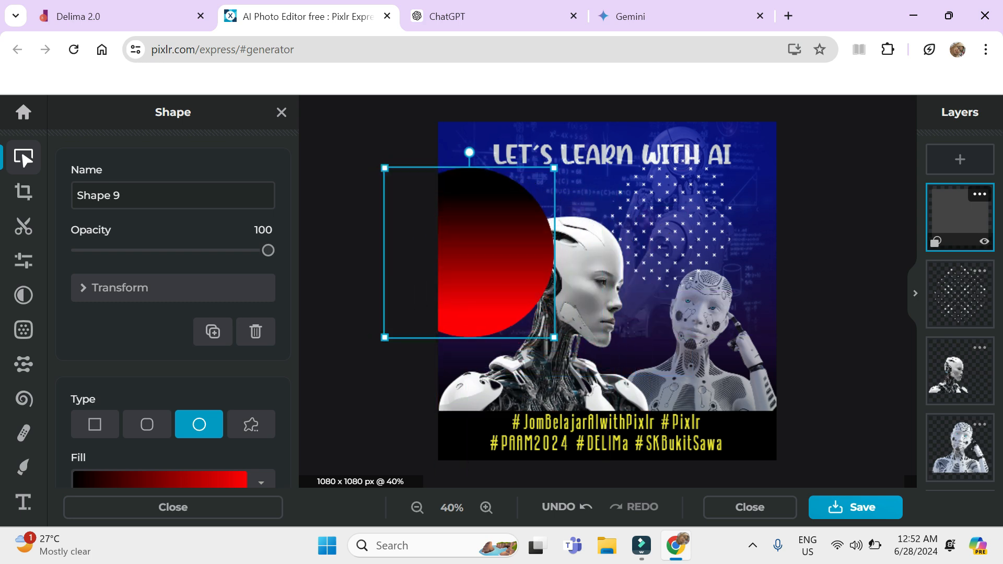
{"action": "left_click_drag", "start_coordinate": [469, 253], "coordinate": [499, 253]}
Overlay the x-mark circle on the red gradient circle, enlarged to cover it, and bring the cyborg cutout in front of both
{"action": "left_click_drag", "start_coordinate": [671, 220], "coordinate": [509, 253]}
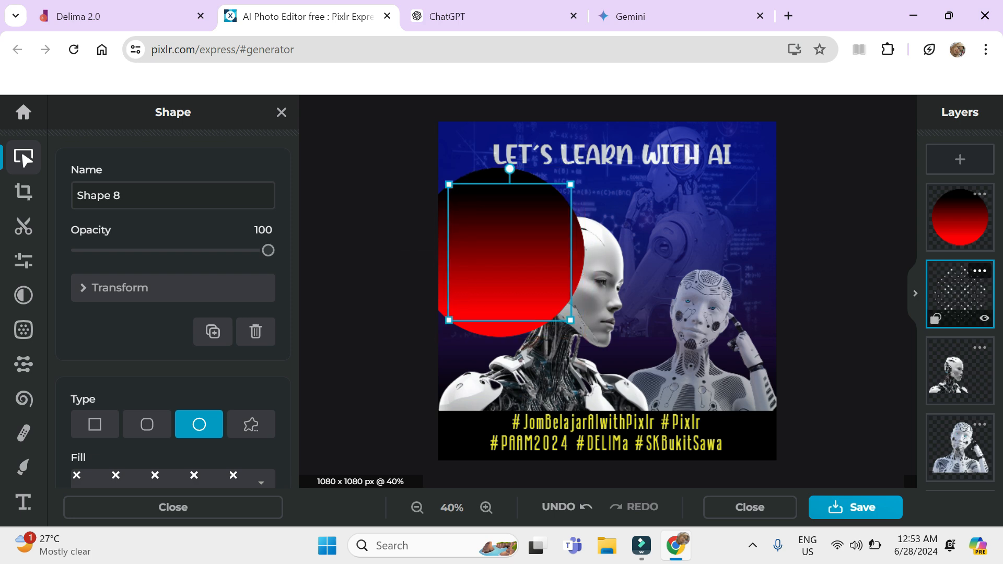
{"action": "left_click_drag", "start_coordinate": [960, 294], "coordinate": [960, 218]}
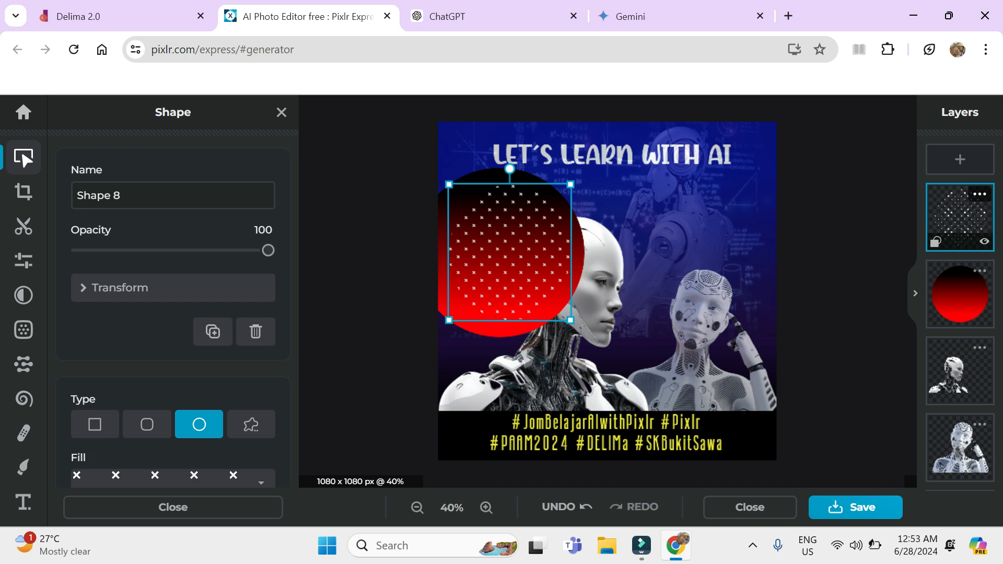
{"action": "left_click_drag", "start_coordinate": [571, 185], "coordinate": [594, 168]}
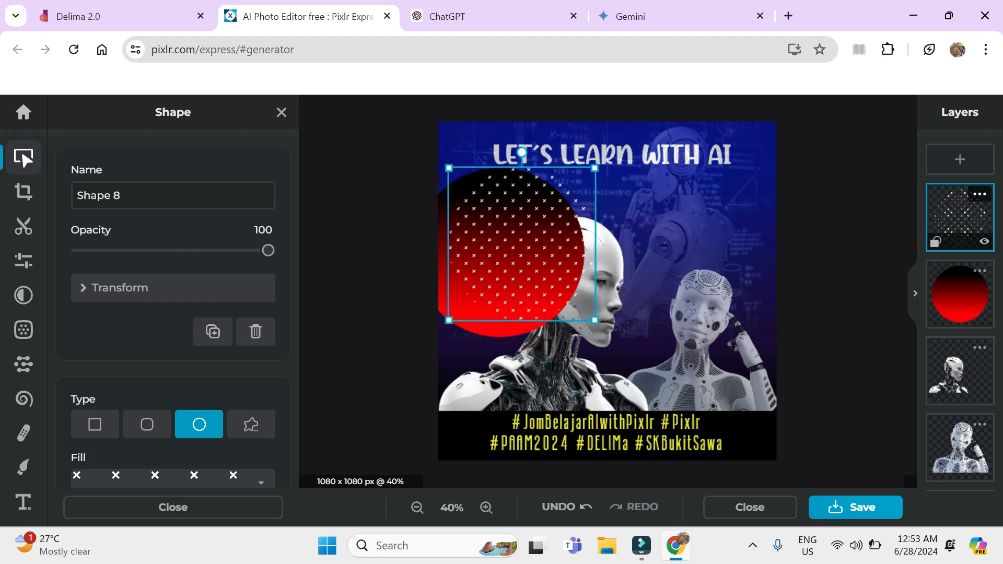
{"action": "left_click_drag", "start_coordinate": [449, 319], "coordinate": [409, 338]}
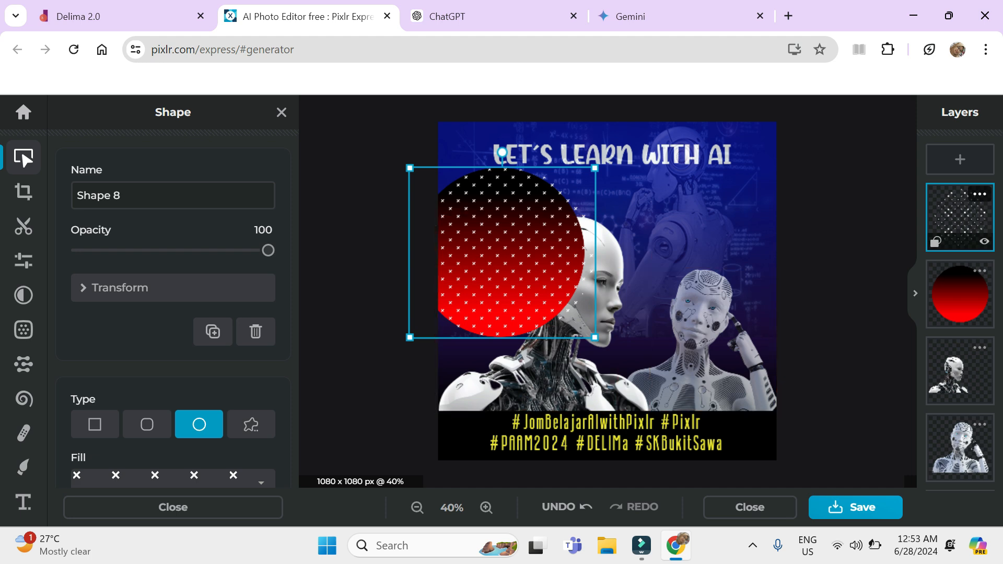
{"action": "left_click_drag", "start_coordinate": [958, 370], "coordinate": [959, 220]}
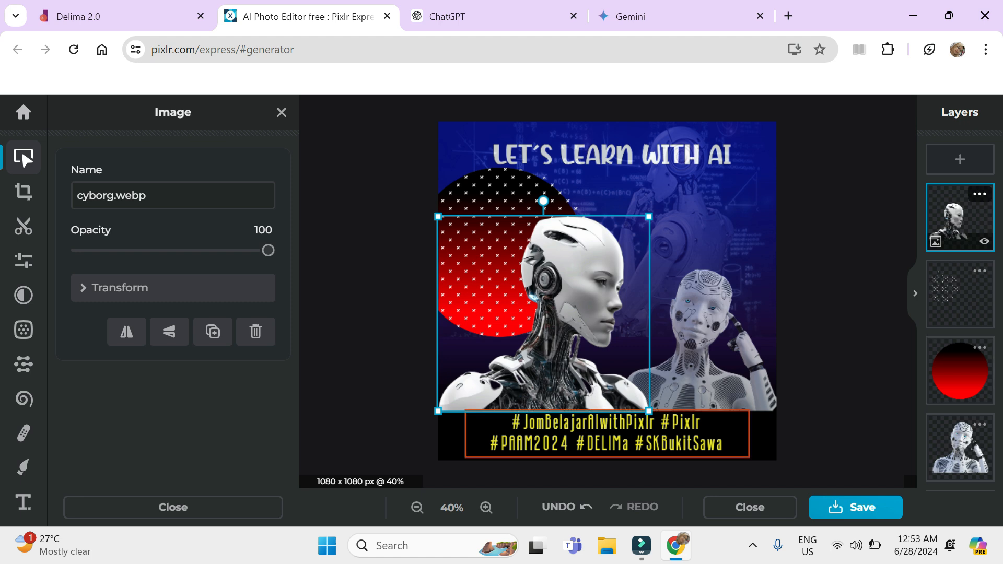
Move the hashtags up beneath the title and lower the cyborg and robot cutouts to the canvas's bottom edge
{"action": "left_click_drag", "start_coordinate": [607, 434], "coordinate": [602, 229]}
{"action": "left_click_drag", "start_coordinate": [580, 308], "coordinate": [580, 358]}
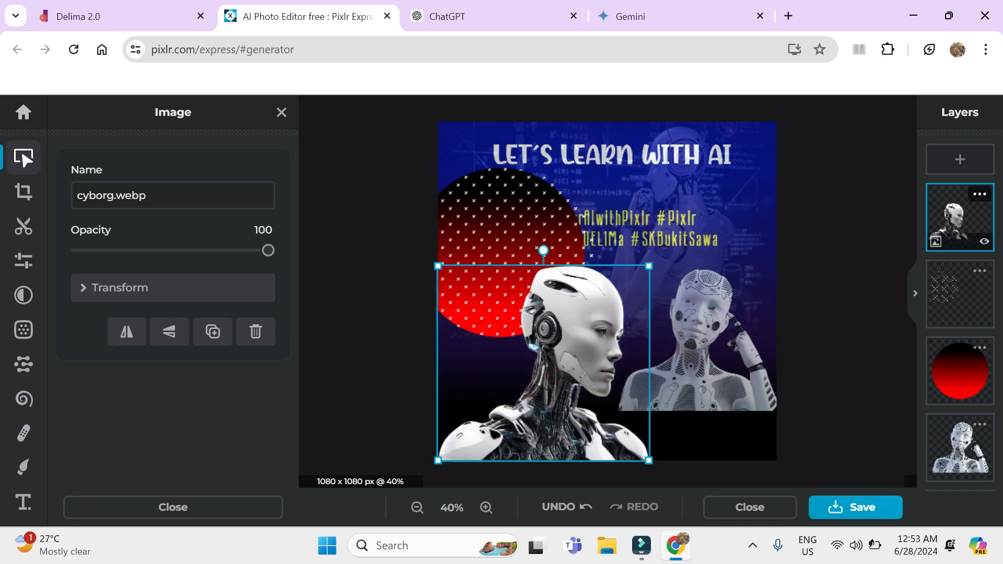
{"action": "left_click_drag", "start_coordinate": [700, 324], "coordinate": [700, 376]}
Bring the hashtags text layer and the "Let's Learn with AI" title layer to the top of the layer stack
{"action": "left_click", "coordinate": [689, 282]}
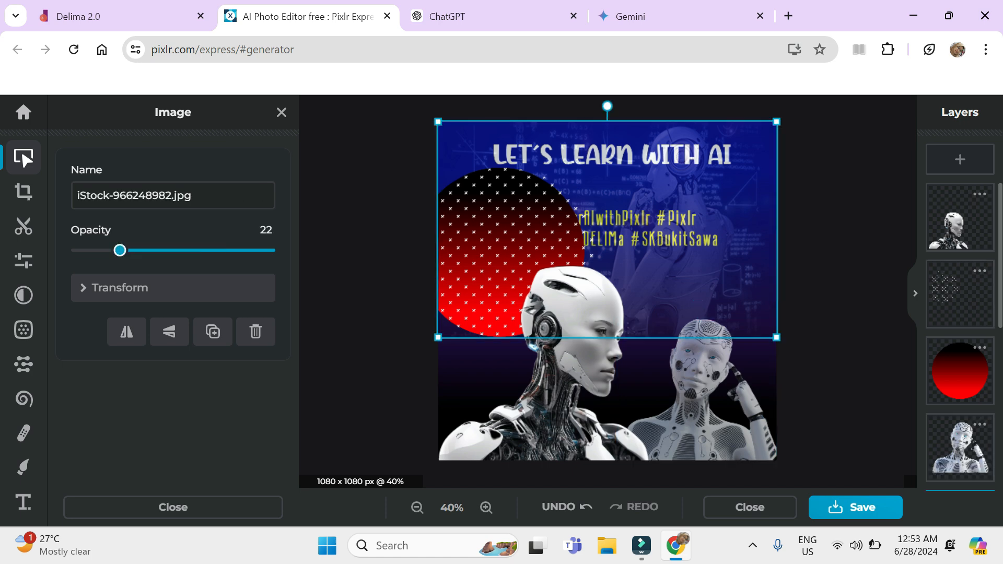
{"action": "scroll", "coordinate": [959, 334], "scroll_direction": "down", "scroll_amount": 5}
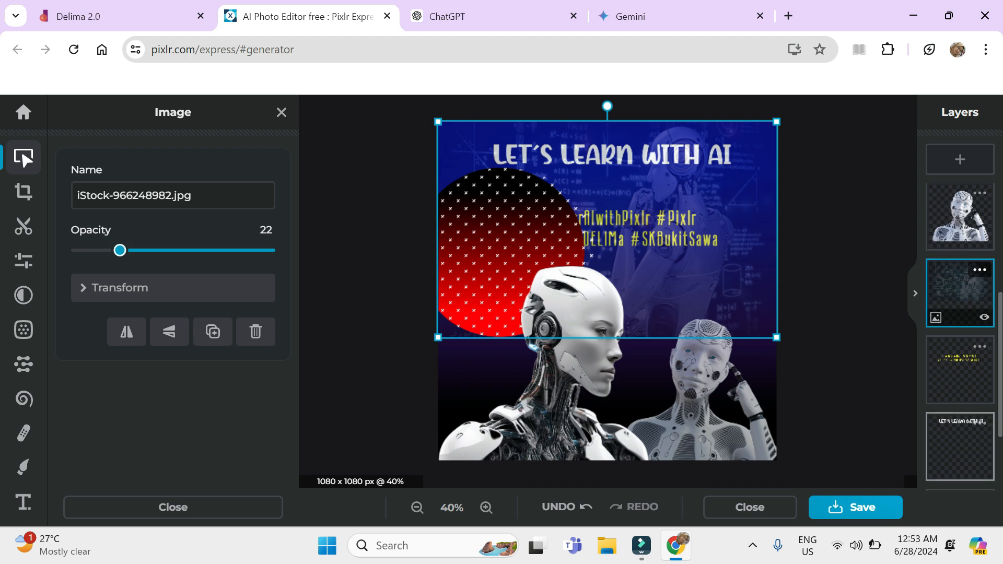
{"action": "left_click_drag", "start_coordinate": [959, 365], "coordinate": [959, 199]}
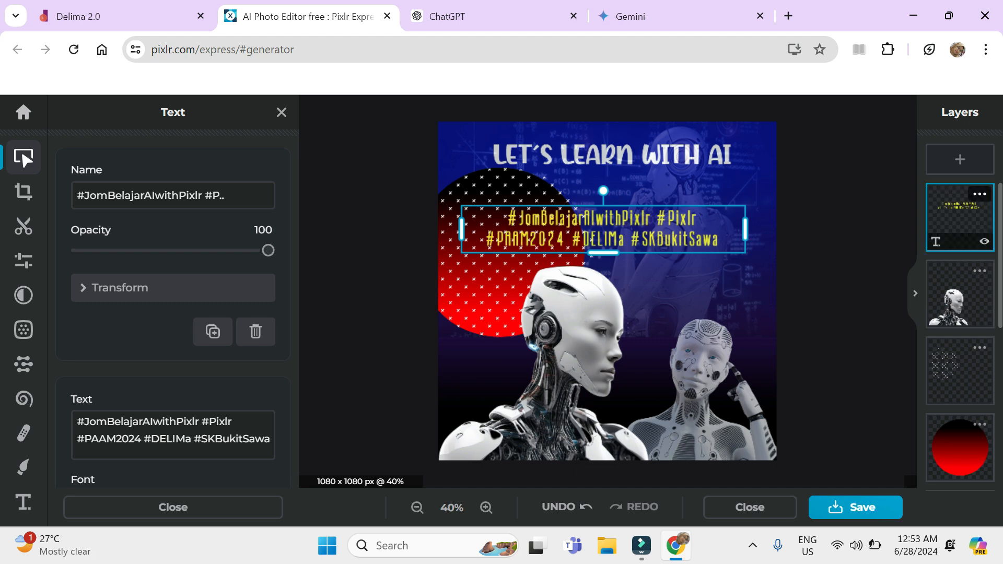
{"action": "scroll", "coordinate": [960, 334], "scroll_direction": "down", "scroll_amount": 5}
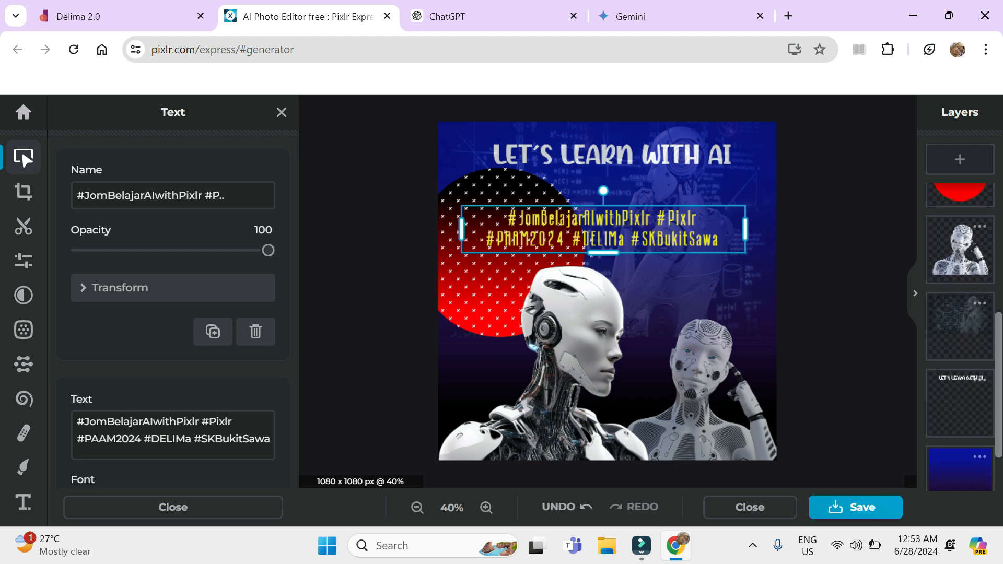
{"action": "left_click_drag", "start_coordinate": [960, 378], "coordinate": [960, 206]}
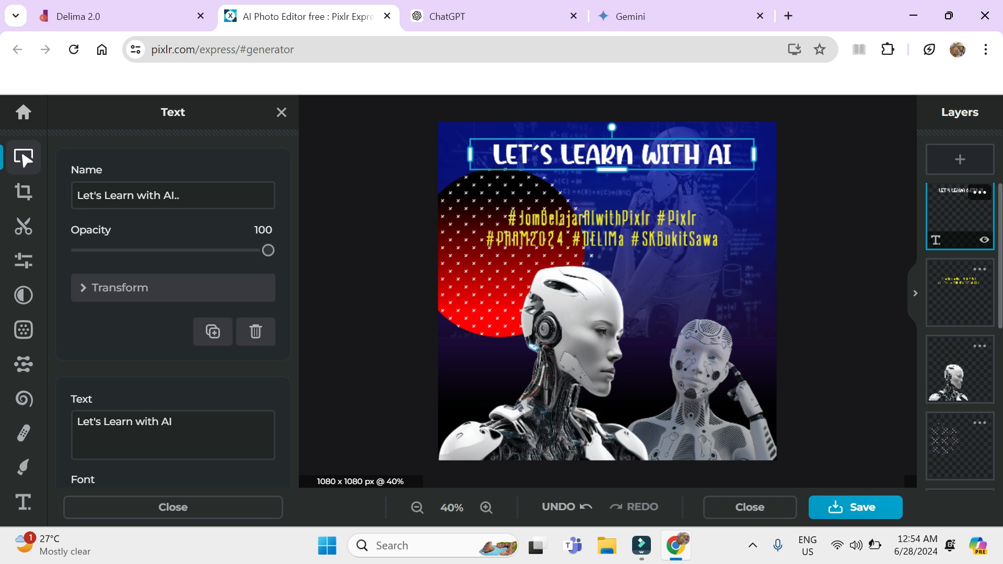
{"action": "left_click_drag", "start_coordinate": [999, 255], "coordinate": [999, 255]}
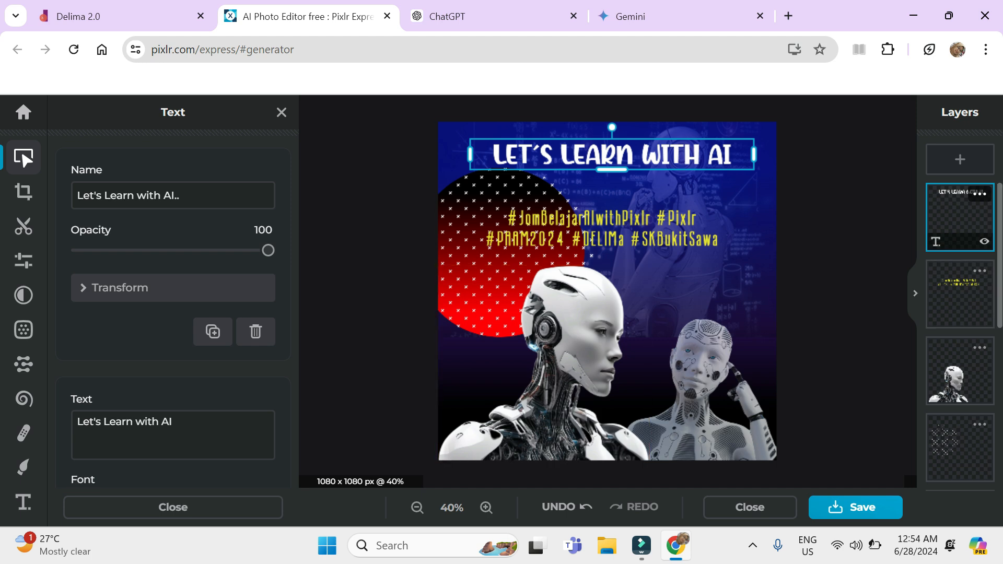
Duplicate the red gradient circle layer
{"action": "scroll", "coordinate": [959, 337], "scroll_direction": "down", "scroll_amount": 4}
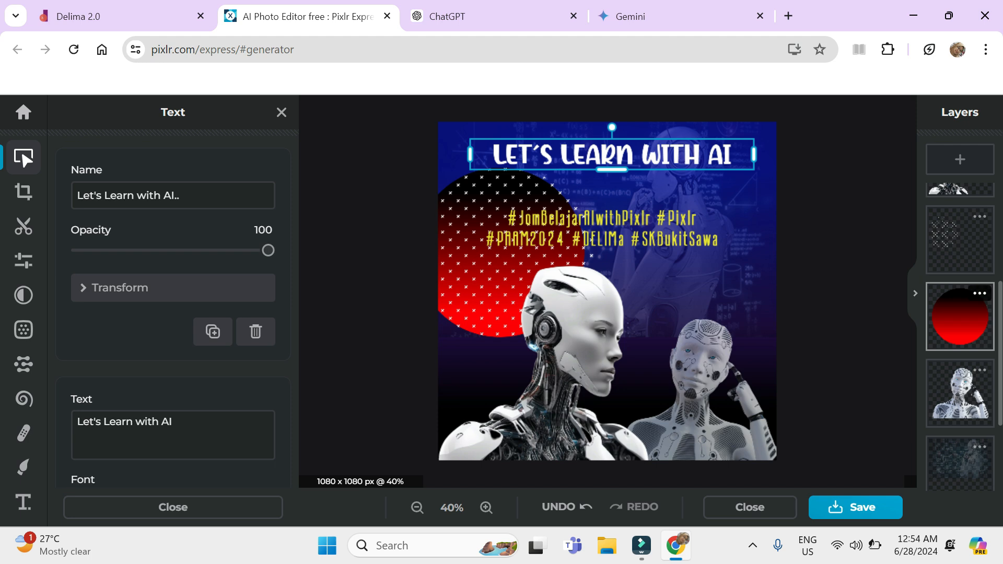
{"action": "left_click", "coordinate": [979, 293]}
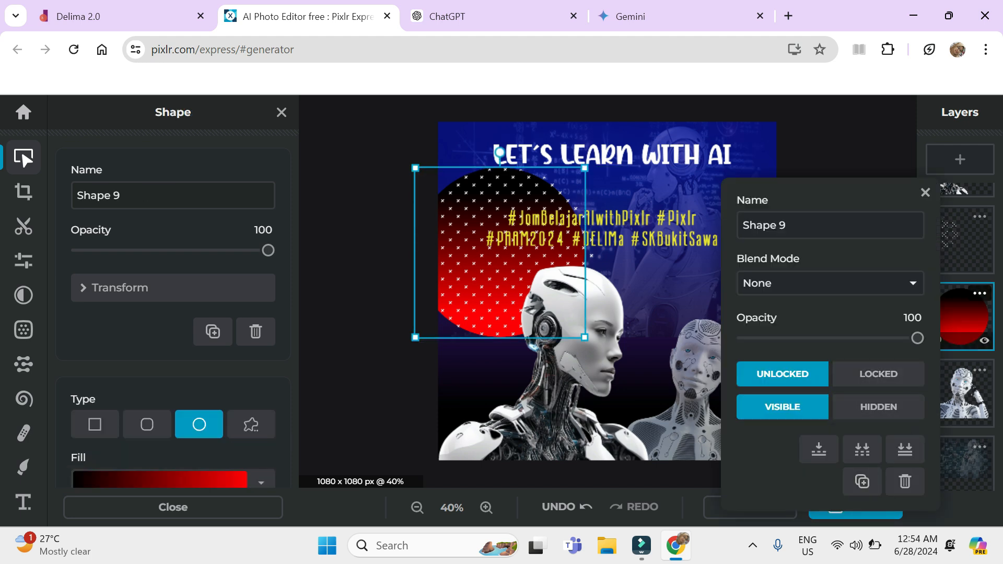
{"action": "left_click", "coordinate": [861, 481]}
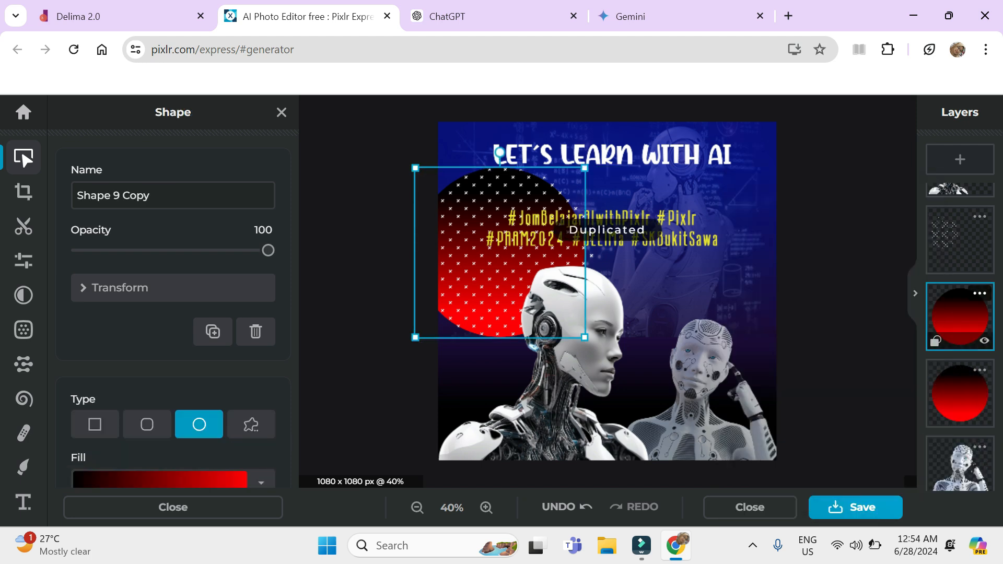
Move the x-mark circle off the red gradient circle to the canvas's centre, behind the hashtags, and select the cyborg cutout
{"action": "left_click", "coordinate": [603, 229]}
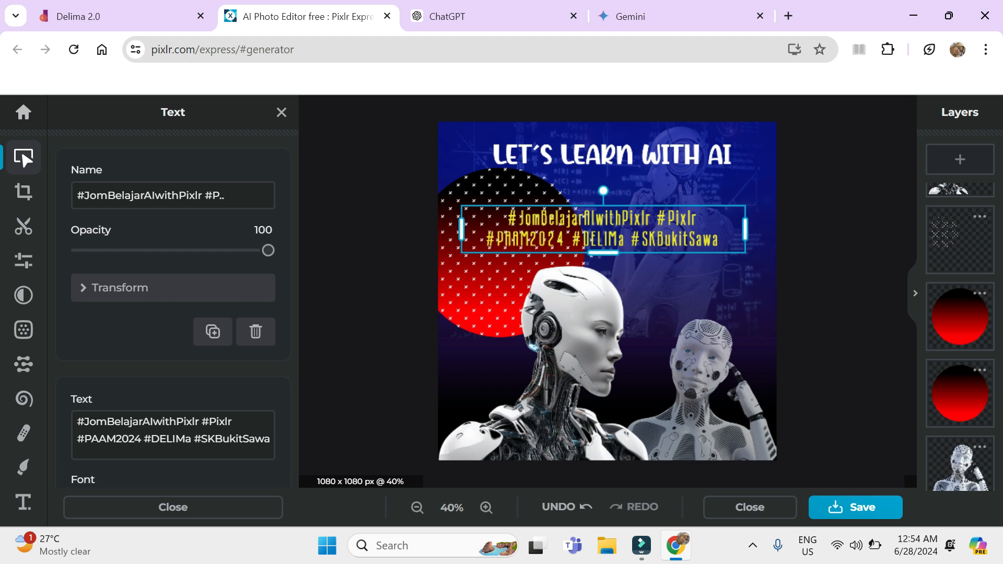
{"action": "left_click", "coordinate": [574, 335]}
{"action": "left_click_drag", "start_coordinate": [473, 224], "coordinate": [561, 192]}
{"action": "left_click", "coordinate": [569, 332]}
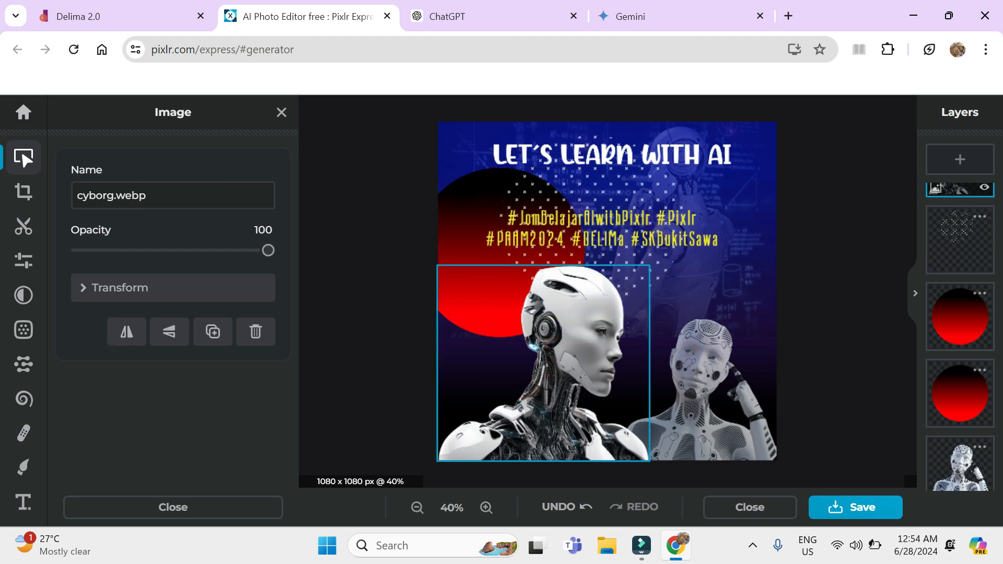
Move the red circle copy to the canvas's right edge and place the x-mark circle back over the left red circle
{"action": "left_click_drag", "start_coordinate": [569, 332], "coordinate": [803, 379]}
{"action": "left_click_drag", "start_coordinate": [579, 188], "coordinate": [489, 221]}
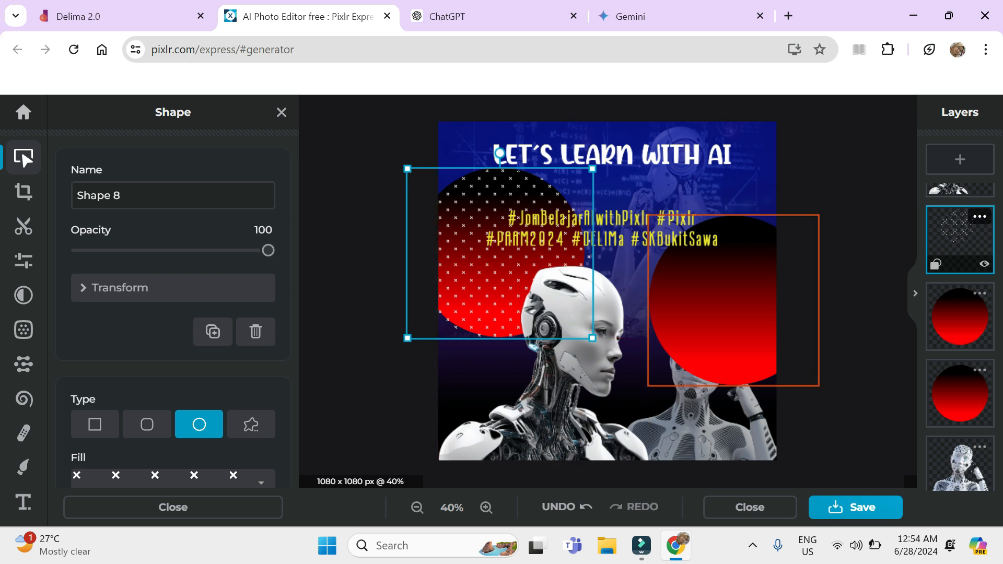
Shrink the red gradient circle at the canvas's right edge, shift it inward, and rotate it until its red side faces up
{"action": "left_click", "coordinate": [731, 313]}
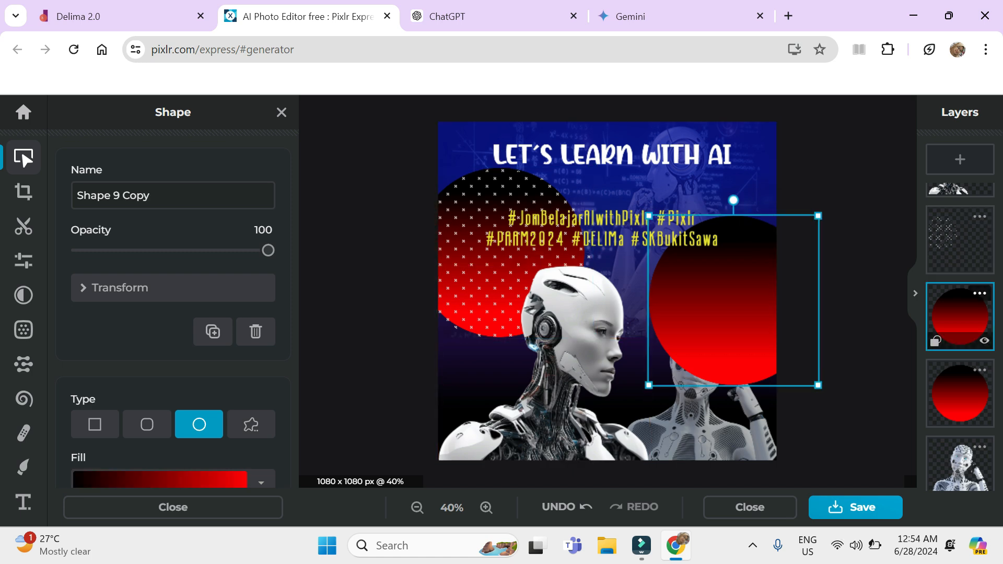
{"action": "left_click_drag", "start_coordinate": [648, 385], "coordinate": [683, 339]}
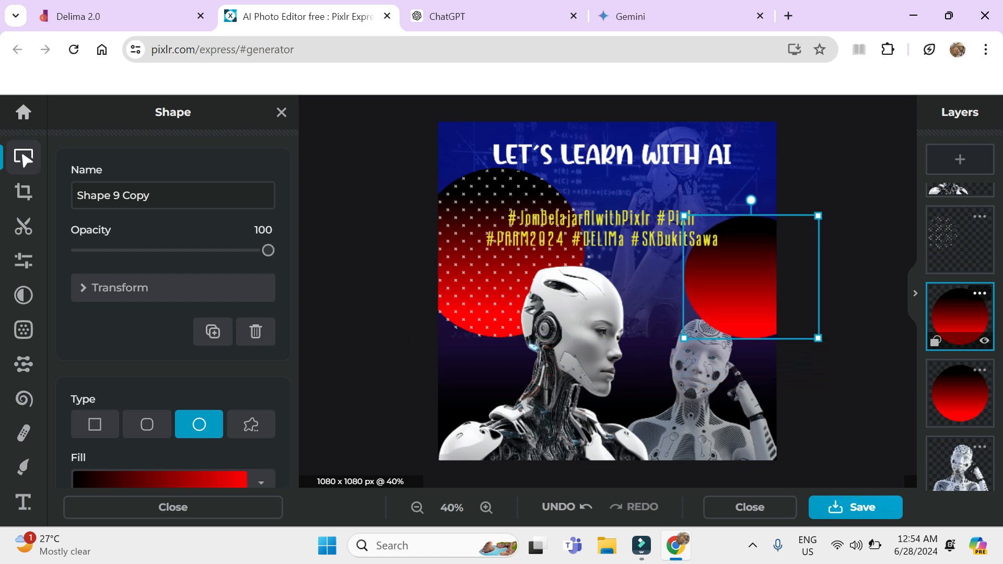
{"action": "left_click_drag", "start_coordinate": [751, 200], "coordinate": [814, 233]}
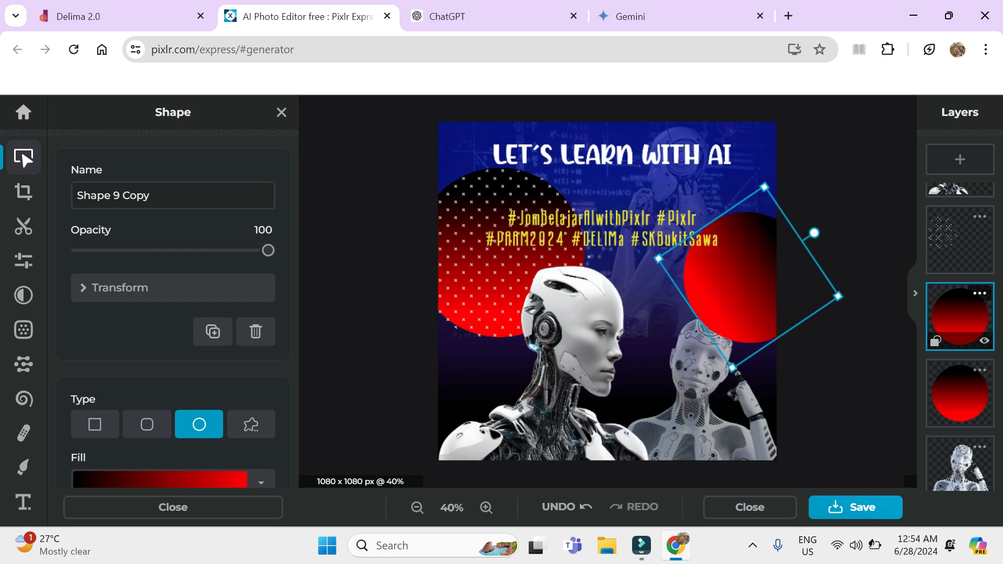
{"action": "left_click_drag", "start_coordinate": [736, 277], "coordinate": [707, 266]}
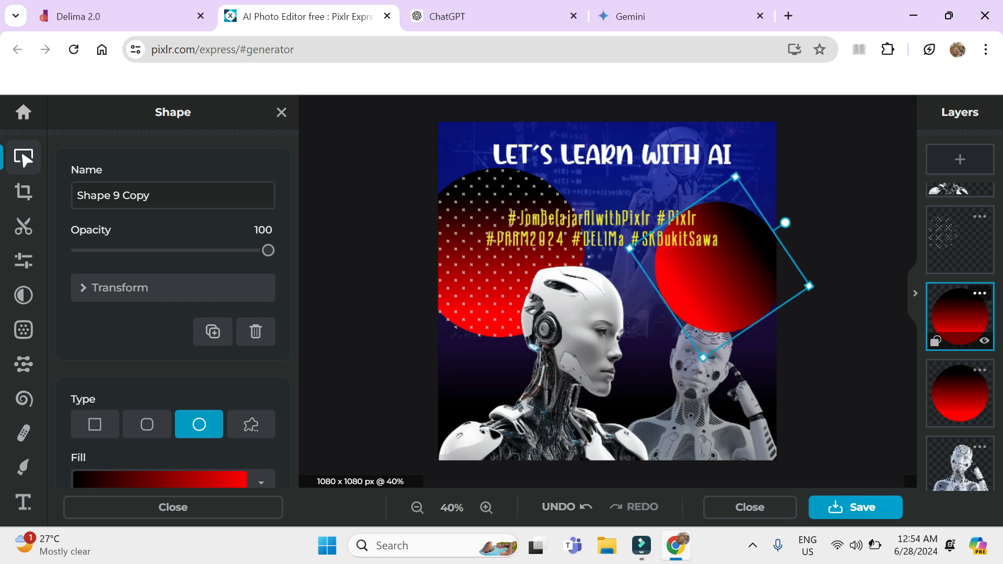
{"action": "left_click_drag", "start_coordinate": [785, 223], "coordinate": [691, 341]}
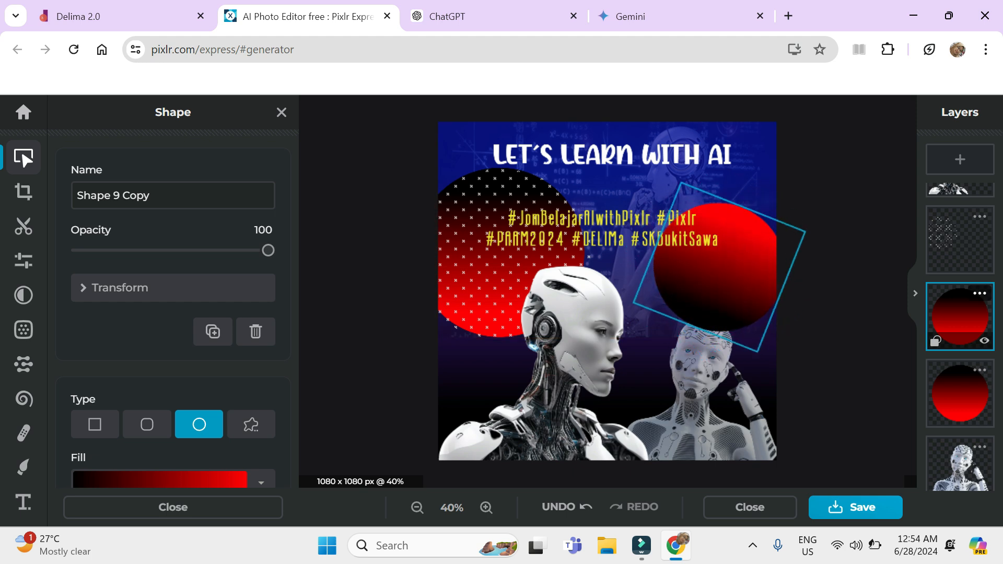
Lower the right red circle over the robot's head and bring the robot cutout layer in front of the circles
{"action": "left_click_drag", "start_coordinate": [718, 274], "coordinate": [739, 322]}
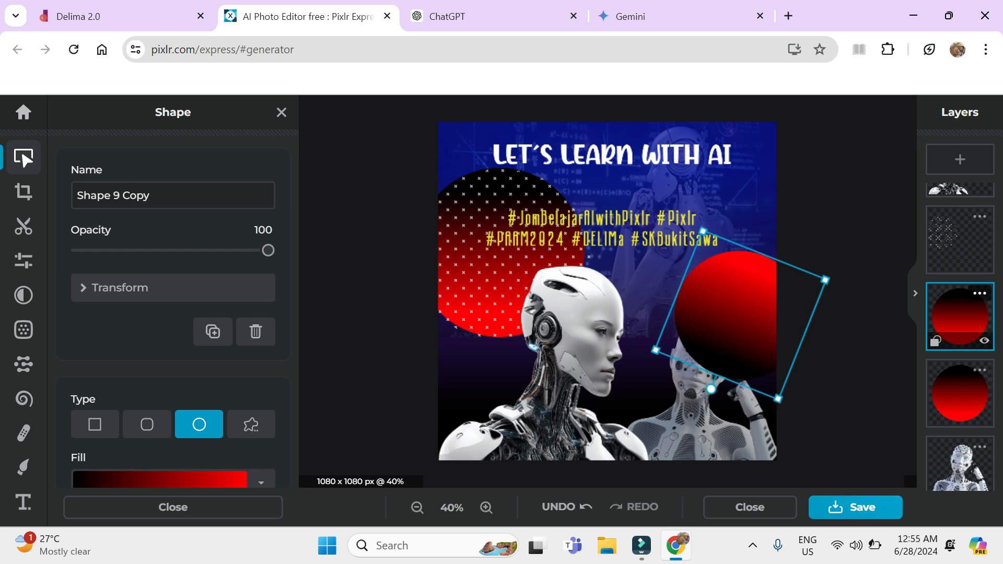
{"action": "left_click_drag", "start_coordinate": [960, 466], "coordinate": [960, 235]}
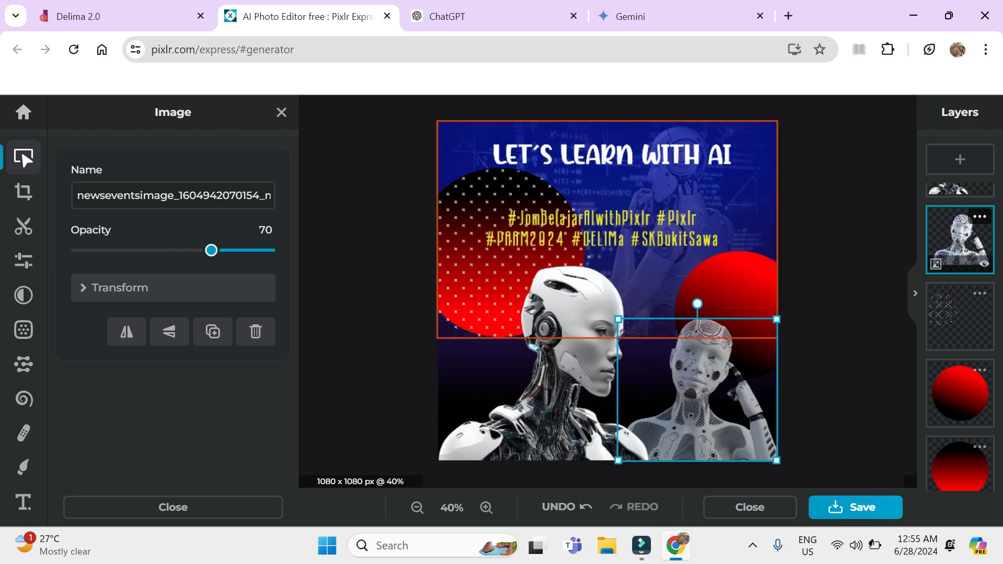
Duplicate the rotated red gradient circle behind the robot
{"action": "left_click", "coordinate": [956, 314]}
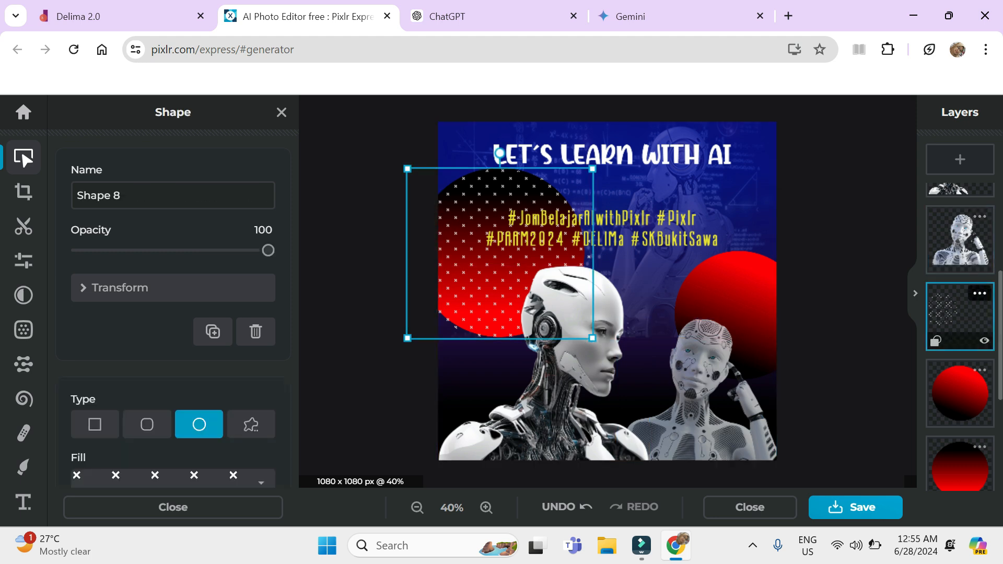
{"action": "left_click", "coordinate": [959, 392]}
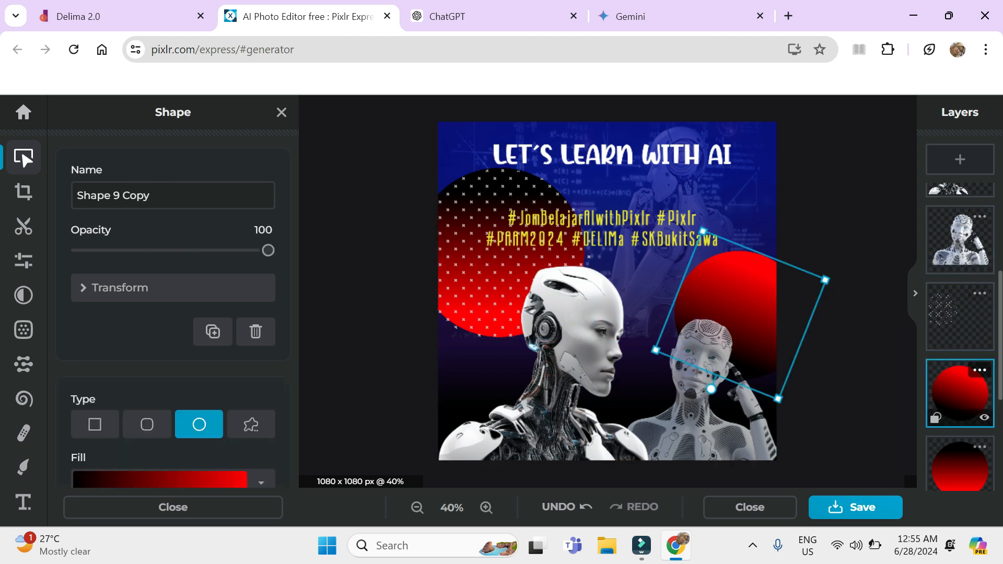
{"action": "left_click", "coordinate": [979, 370]}
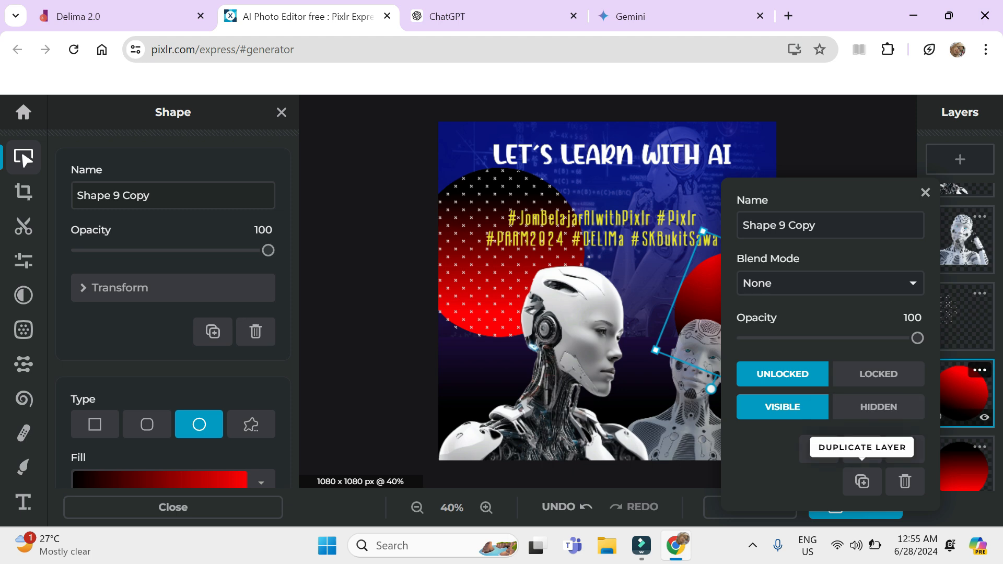
{"action": "left_click", "coordinate": [862, 481]}
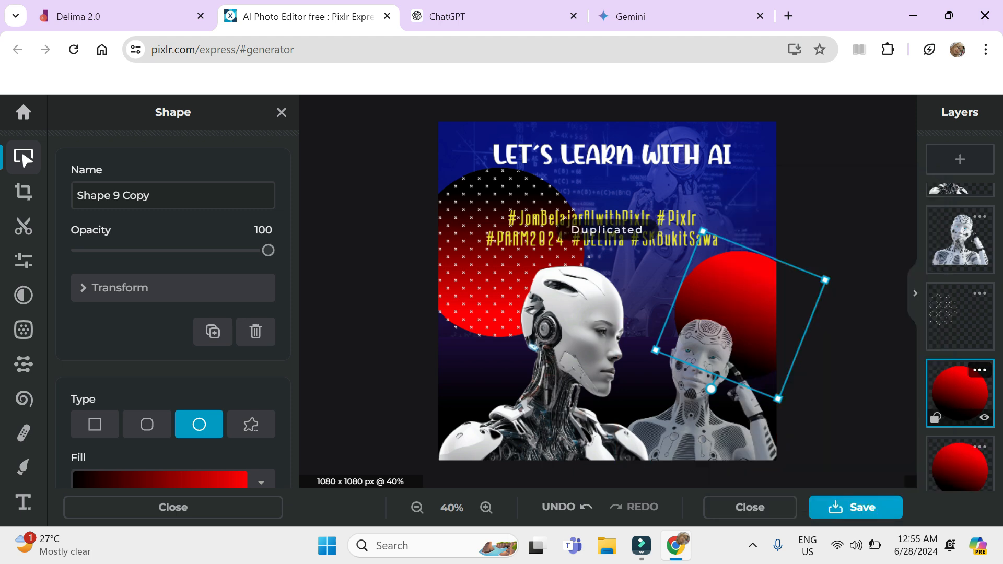
Shrink the duplicated red circle to a small ball and place it beneath the title, behind the right end of the hashtags
{"action": "left_click_drag", "start_coordinate": [740, 315], "coordinate": [608, 358]}
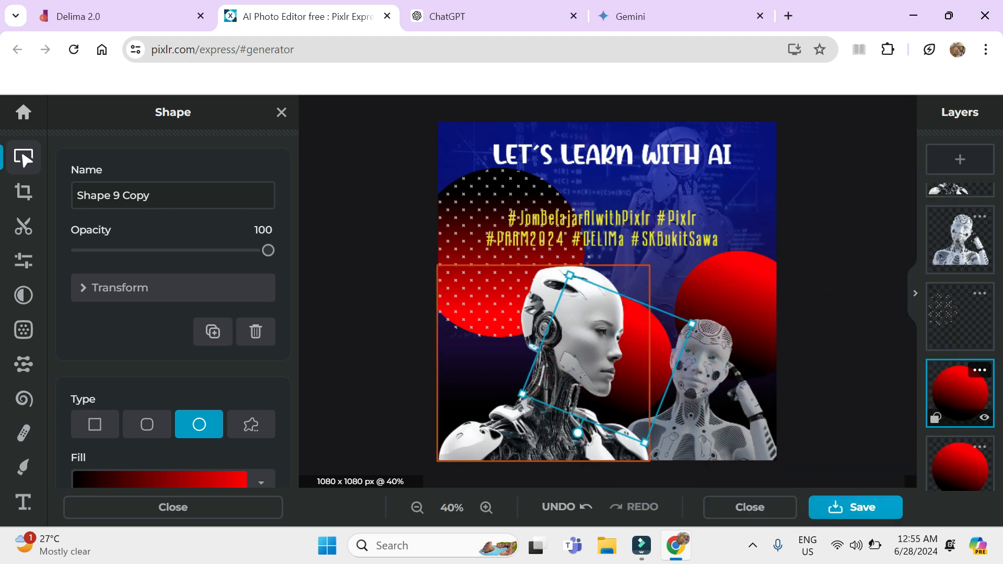
{"action": "left_click_drag", "start_coordinate": [523, 393], "coordinate": [584, 368]}
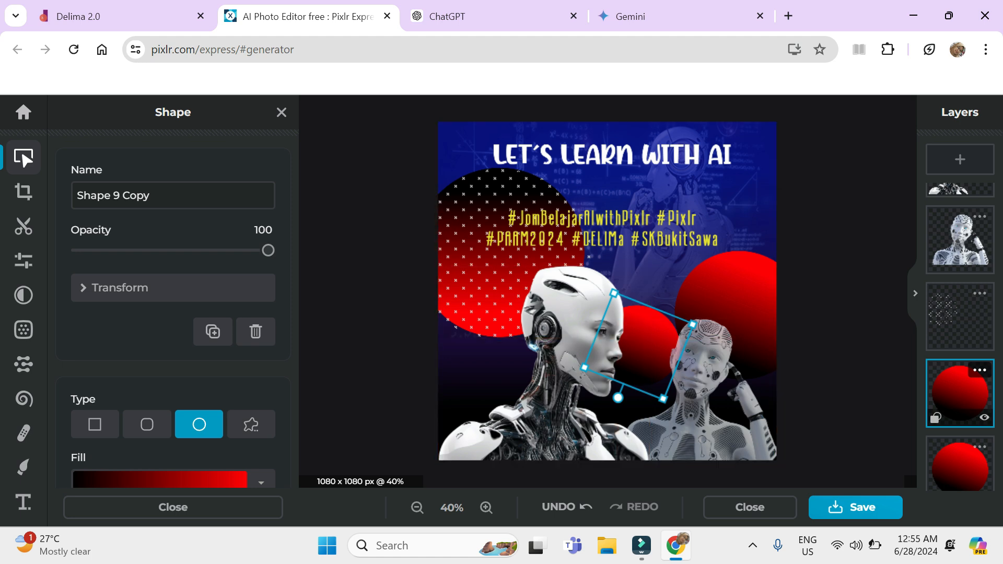
{"action": "left_click_drag", "start_coordinate": [646, 342], "coordinate": [665, 210]}
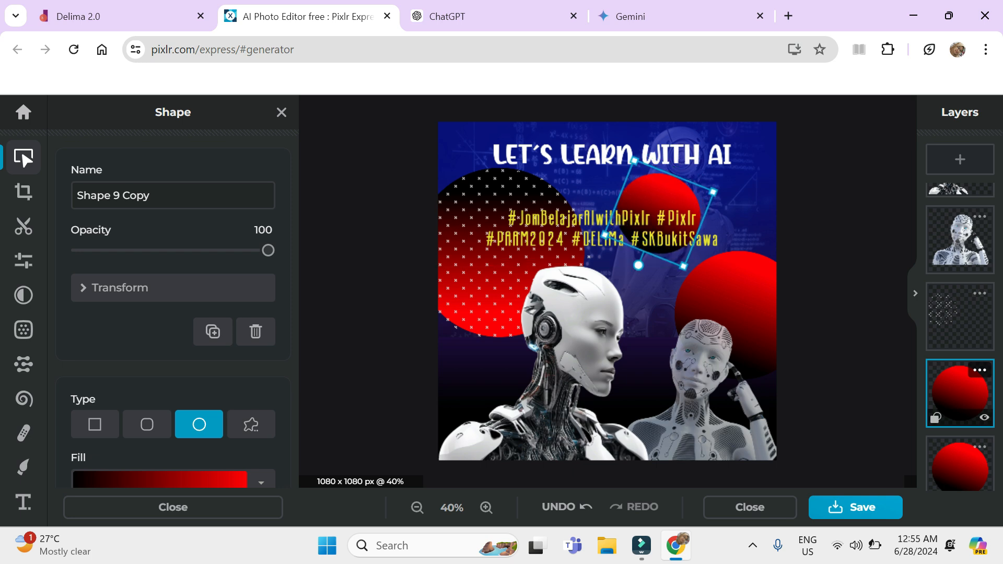
{"action": "left_click_drag", "start_coordinate": [677, 261], "coordinate": [675, 257]}
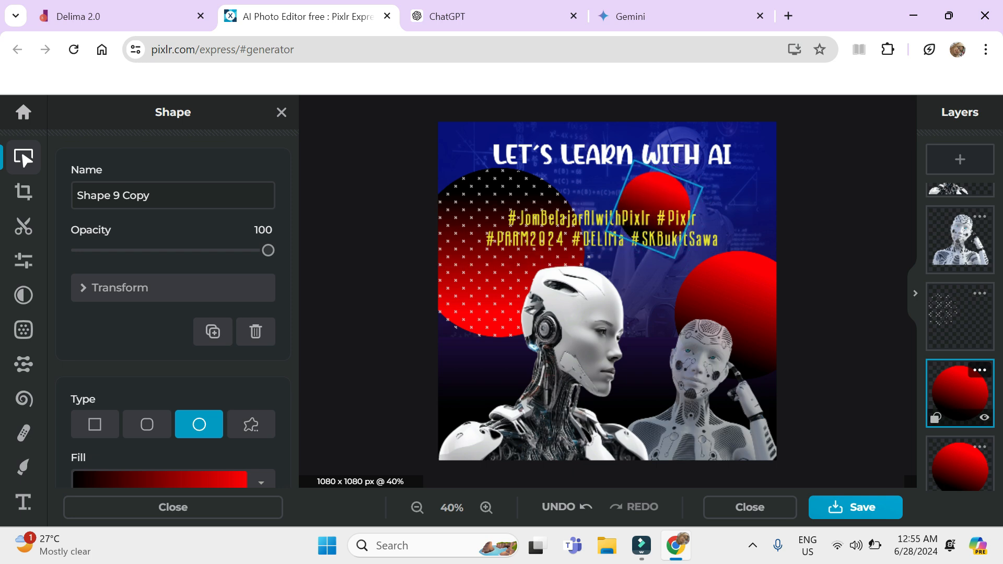
{"action": "left_click_drag", "start_coordinate": [654, 210], "coordinate": [665, 216]}
Lower the larger right red circle behind the robot's head and shoulders, and rotate both right circles to redirect their gradients
{"action": "left_click_drag", "start_coordinate": [741, 313], "coordinate": [729, 361]}
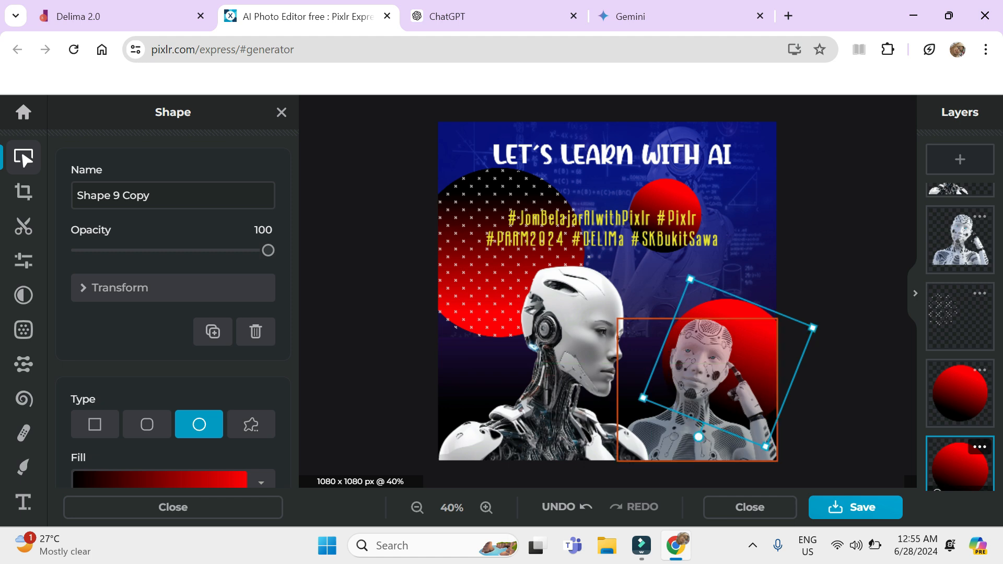
{"action": "left_click_drag", "start_coordinate": [699, 437], "coordinate": [680, 423]}
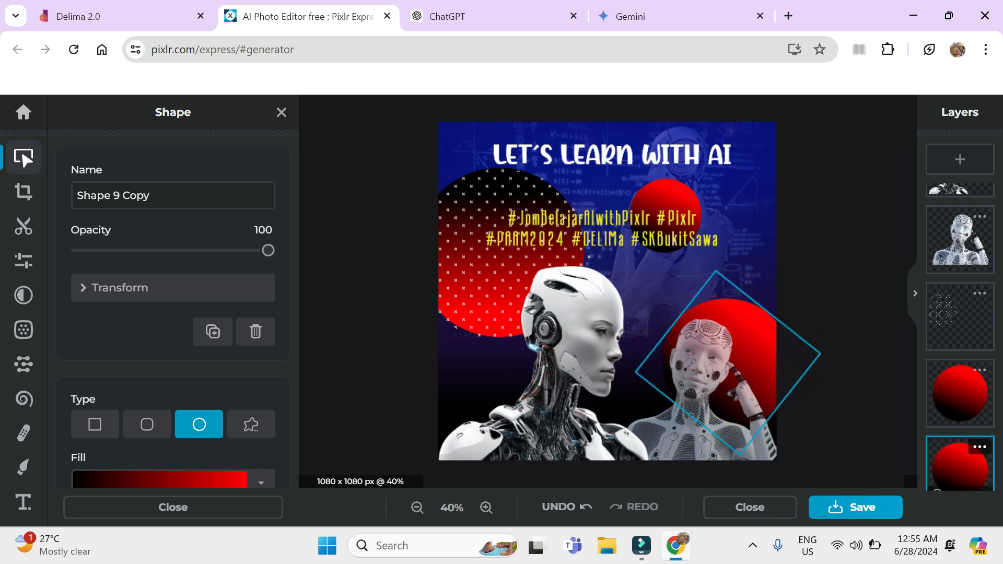
{"action": "left_click", "coordinate": [960, 393]}
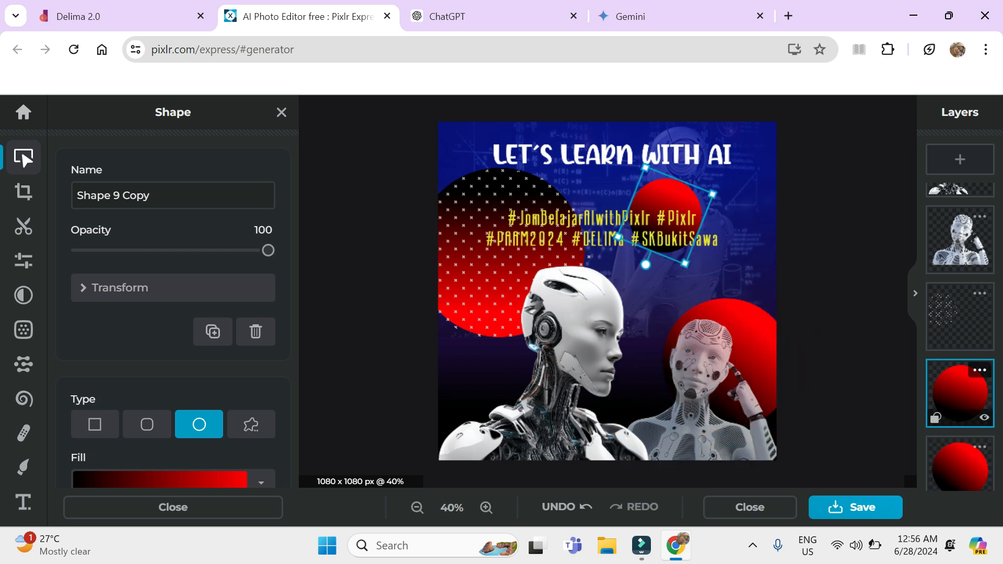
{"action": "left_click_drag", "start_coordinate": [646, 264], "coordinate": [716, 232]}
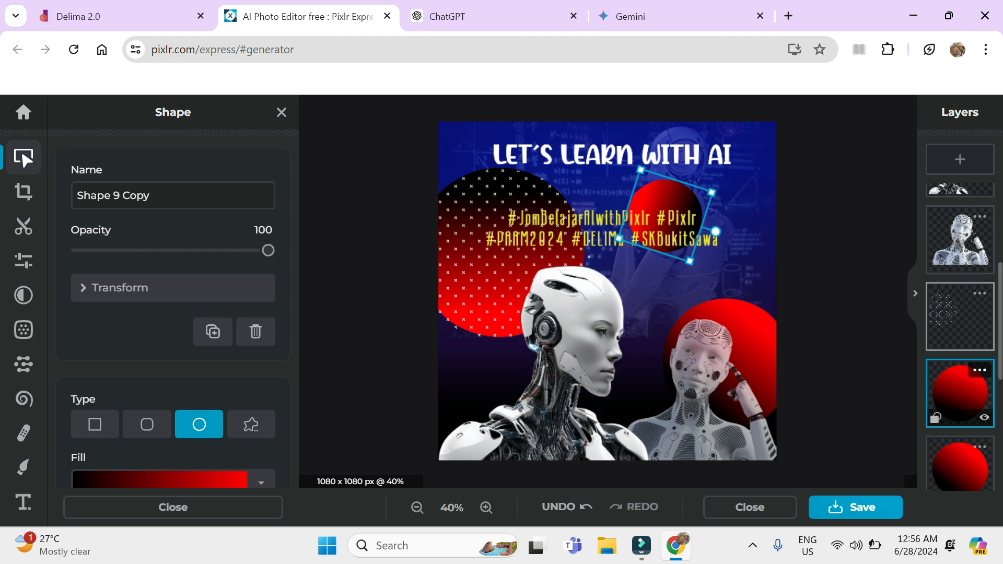
Duplicate the x-mark circle and move the copy over the red circle behind the robot, shrinking it slightly
{"action": "left_click", "coordinate": [959, 313]}
{"action": "left_click", "coordinate": [979, 293]}
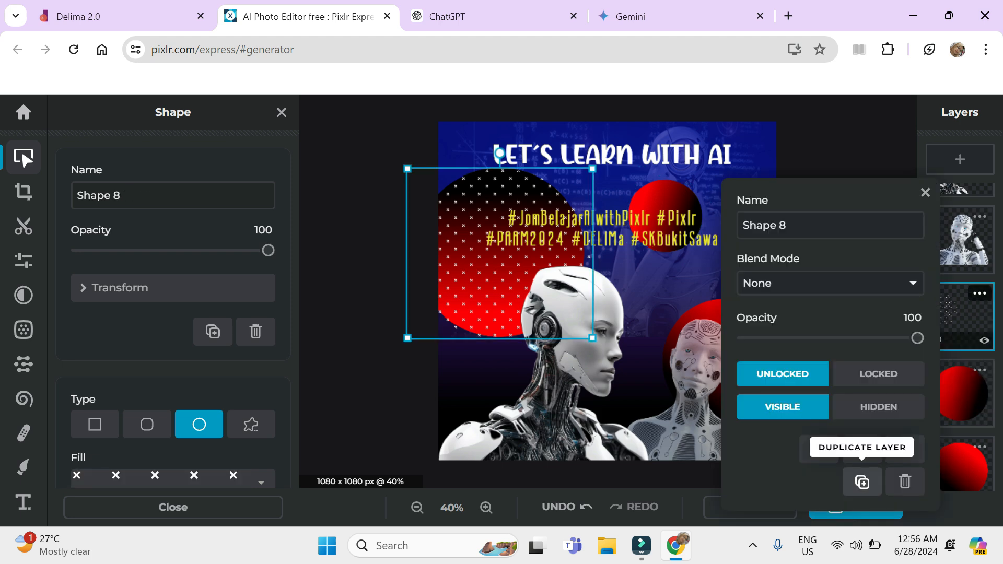
{"action": "left_click", "coordinate": [862, 481]}
{"action": "left_click_drag", "start_coordinate": [491, 251], "coordinate": [721, 341]}
{"action": "left_click_drag", "start_coordinate": [637, 258], "coordinate": [666, 274]}
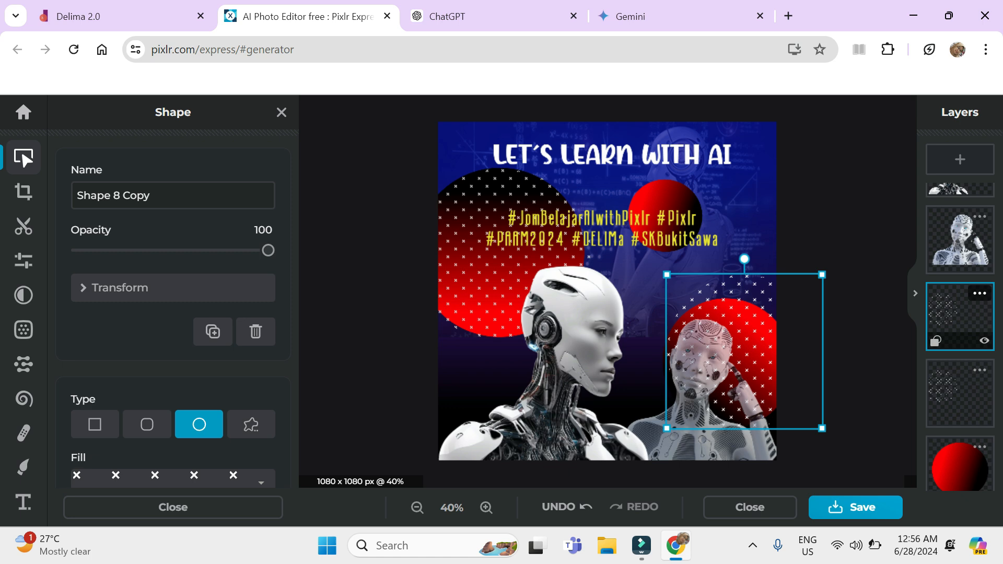
Resize and nudge the x-mark circle copy until it fits over the red circle behind the robot
{"action": "left_click_drag", "start_coordinate": [821, 274], "coordinate": [798, 302]}
{"action": "left_click", "coordinate": [702, 379]}
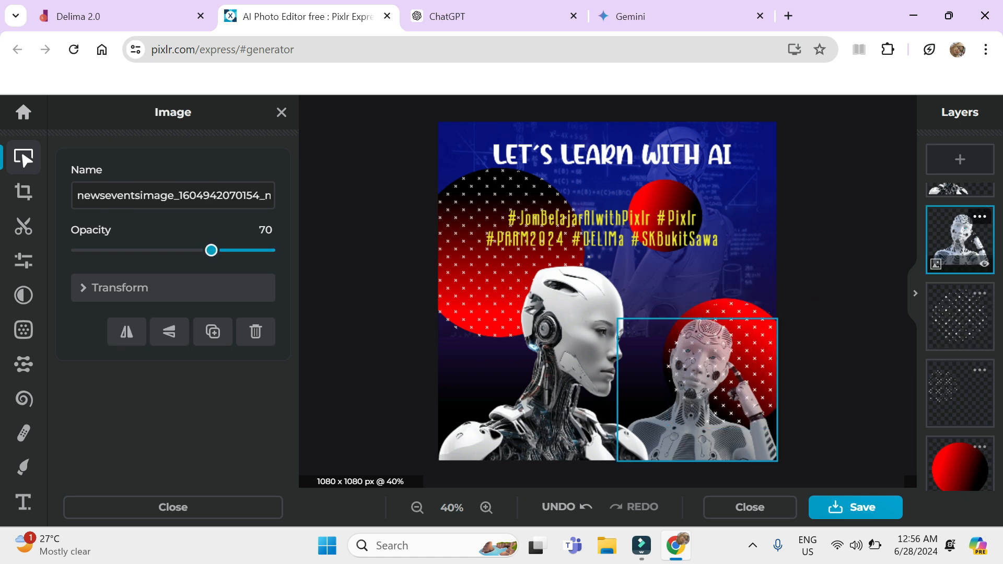
{"action": "left_click_drag", "start_coordinate": [731, 312], "coordinate": [730, 304]}
{"action": "left_click_drag", "start_coordinate": [796, 420], "coordinate": [802, 426]}
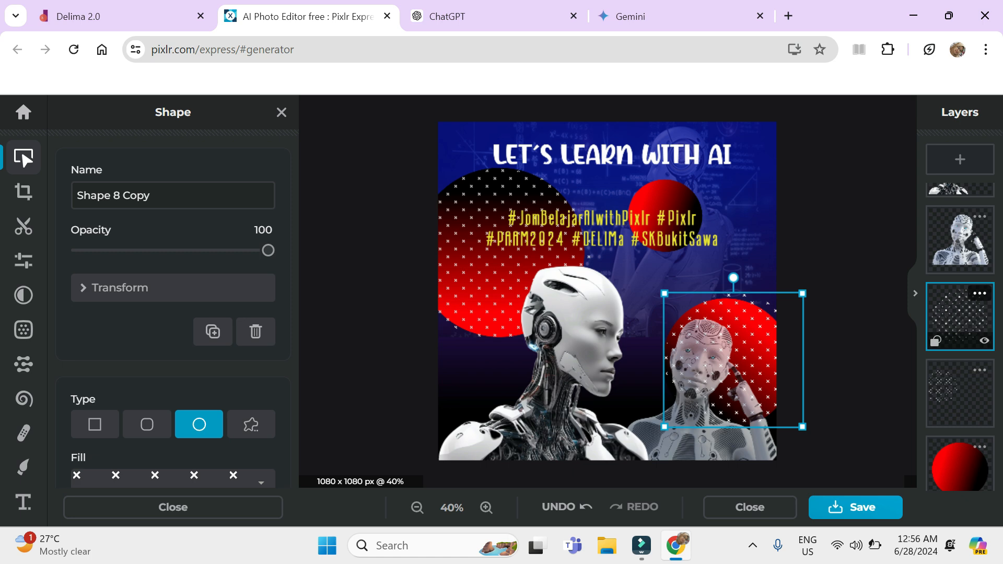
{"action": "left_click_drag", "start_coordinate": [802, 294], "coordinate": [796, 302]}
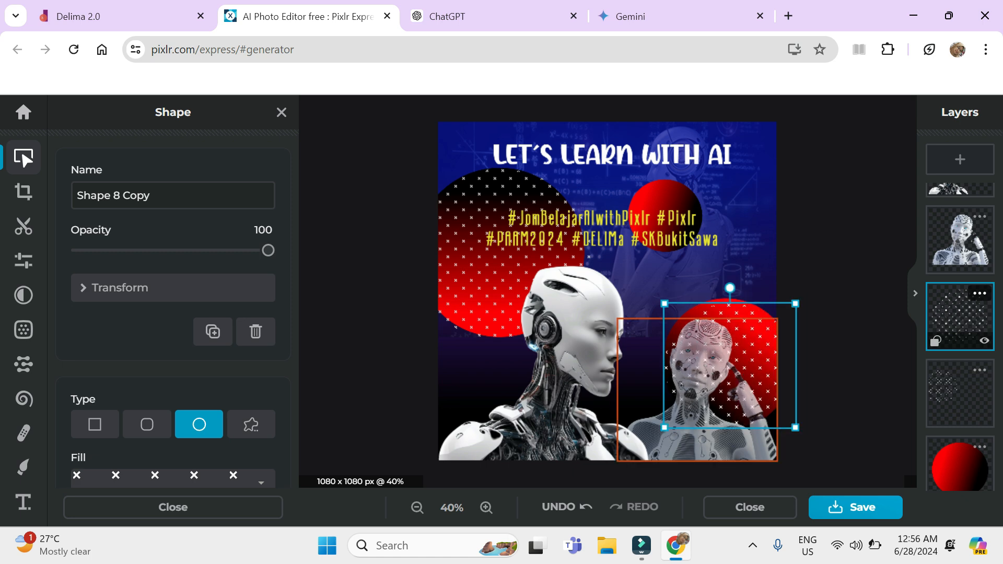
{"action": "left_click", "coordinate": [702, 389]}
{"action": "left_click_drag", "start_coordinate": [755, 336], "coordinate": [759, 331]}
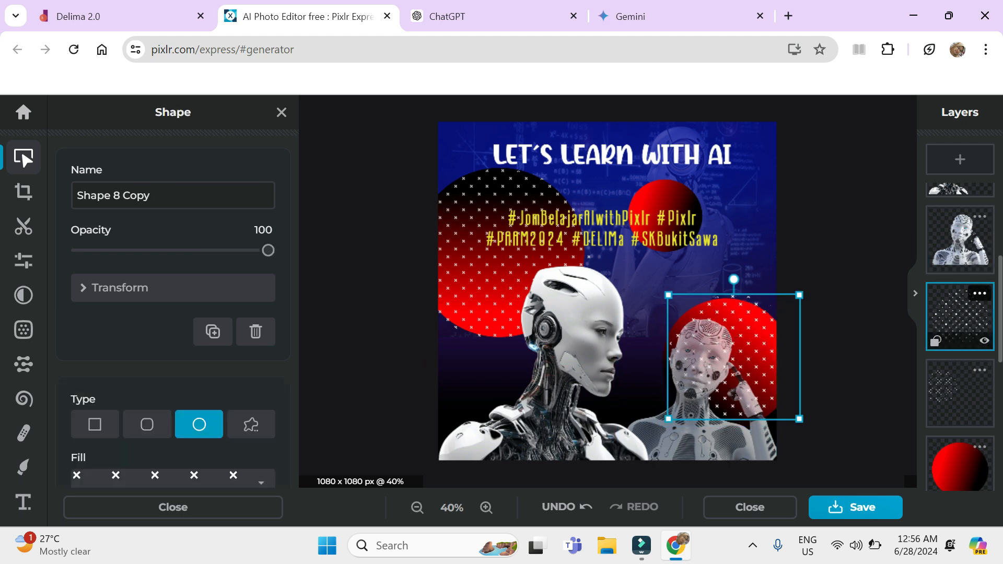
Duplicate the fitted x-mark circle and shrink the copy to cover the small red circle beneath the title
{"action": "left_click", "coordinate": [979, 293]}
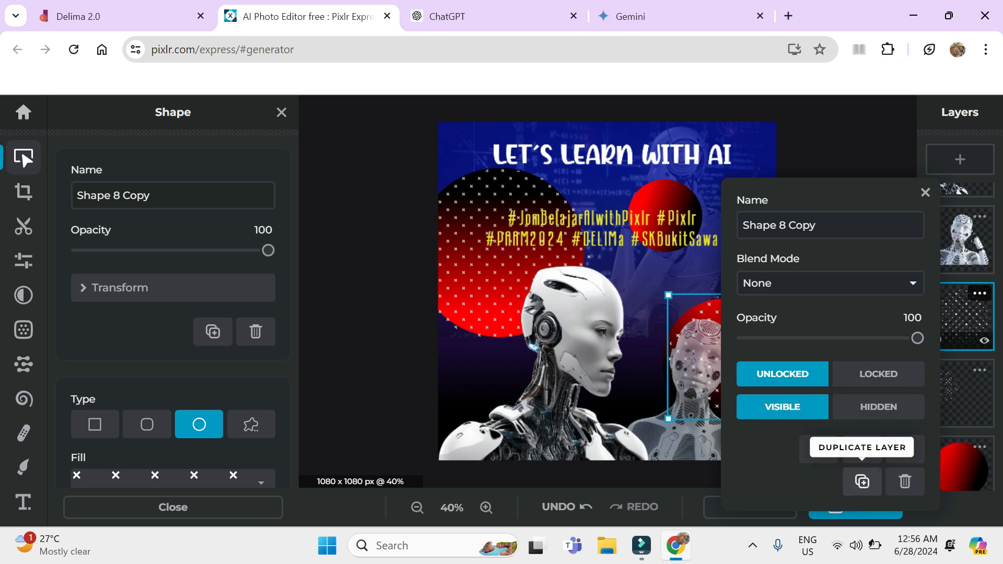
{"action": "left_click", "coordinate": [862, 481]}
{"action": "left_click_drag", "start_coordinate": [734, 358], "coordinate": [664, 242]}
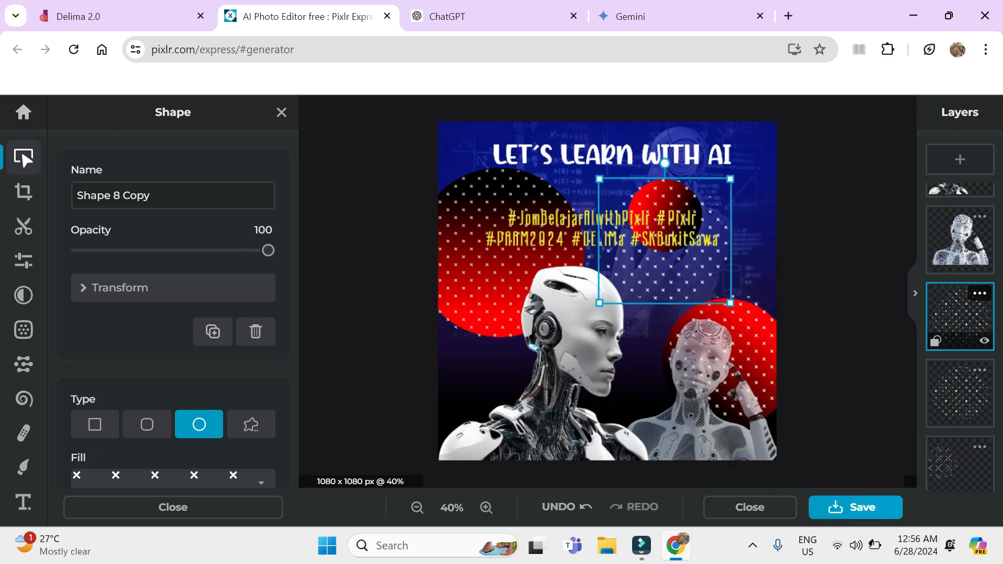
{"action": "left_click_drag", "start_coordinate": [599, 303], "coordinate": [623, 258]}
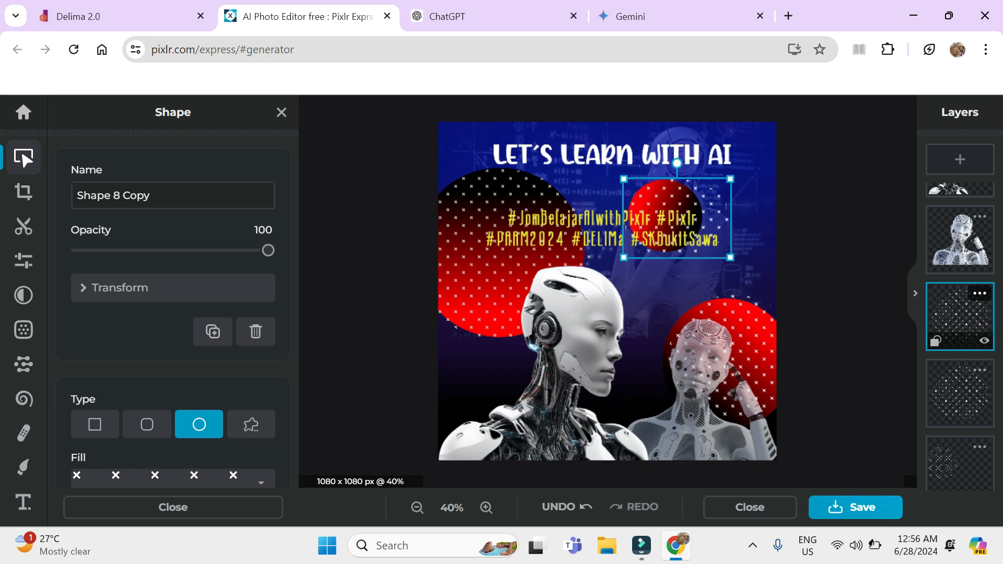
{"action": "left_click_drag", "start_coordinate": [730, 258], "coordinate": [706, 257]}
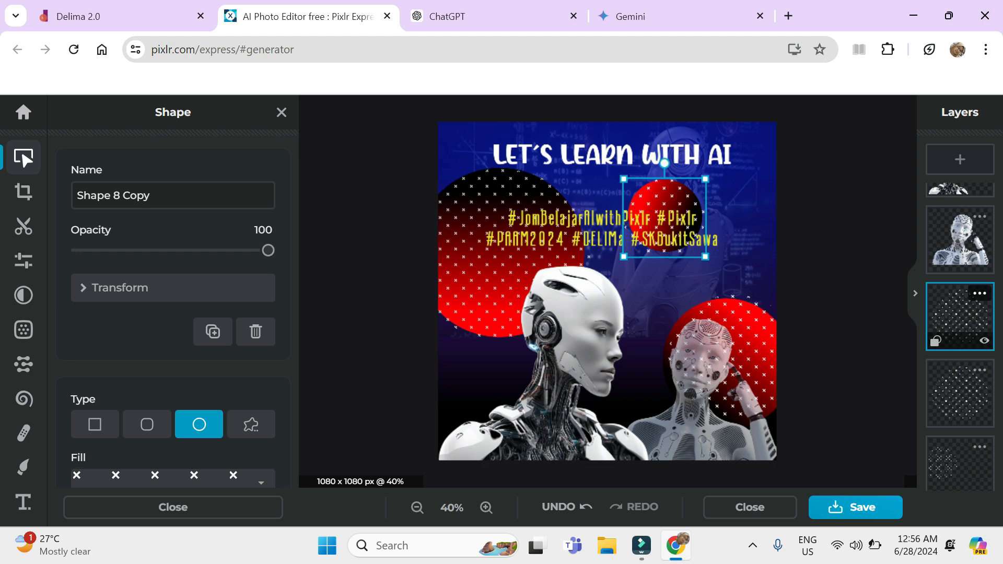
{"action": "left_click", "coordinate": [837, 261]}
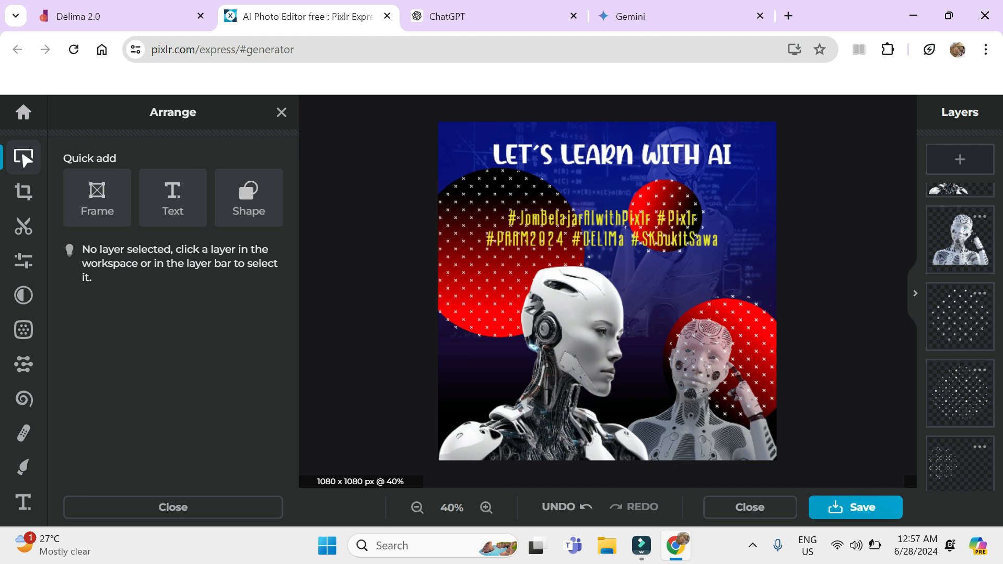
Centre the title and the hashtags block horizontally on the canvas, with the hashtags directly beneath the title
{"action": "left_click_drag", "start_coordinate": [604, 229], "coordinate": [608, 427]}
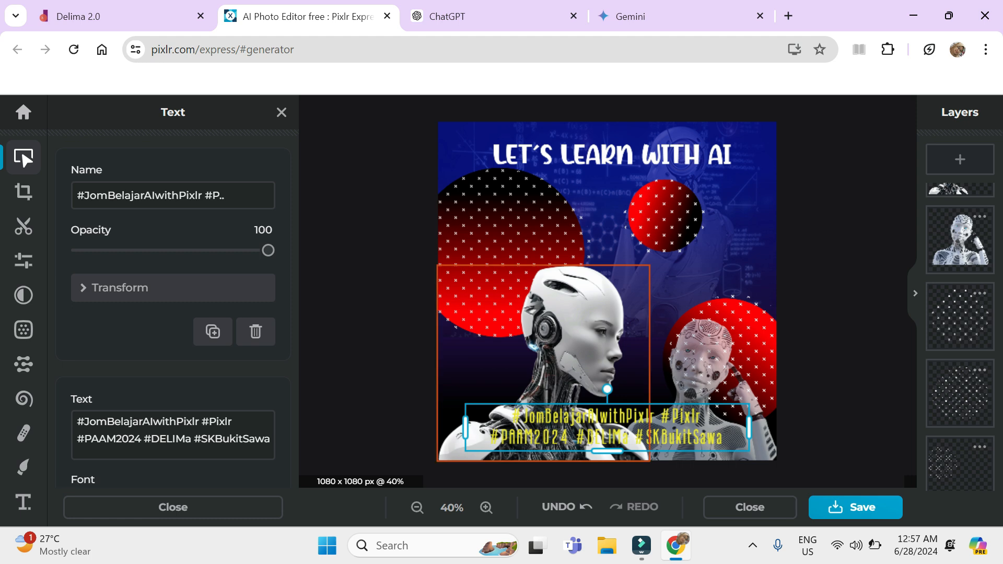
{"action": "mouse_move", "coordinate": [612, 155]}
{"action": "left_mouse_down"}
{"action": "mouse_move", "coordinate": [617, 222]}
{"action": "mouse_move", "coordinate": [615, 155]}
{"action": "mouse_move", "coordinate": [606, 155]}
{"action": "left_mouse_up"}
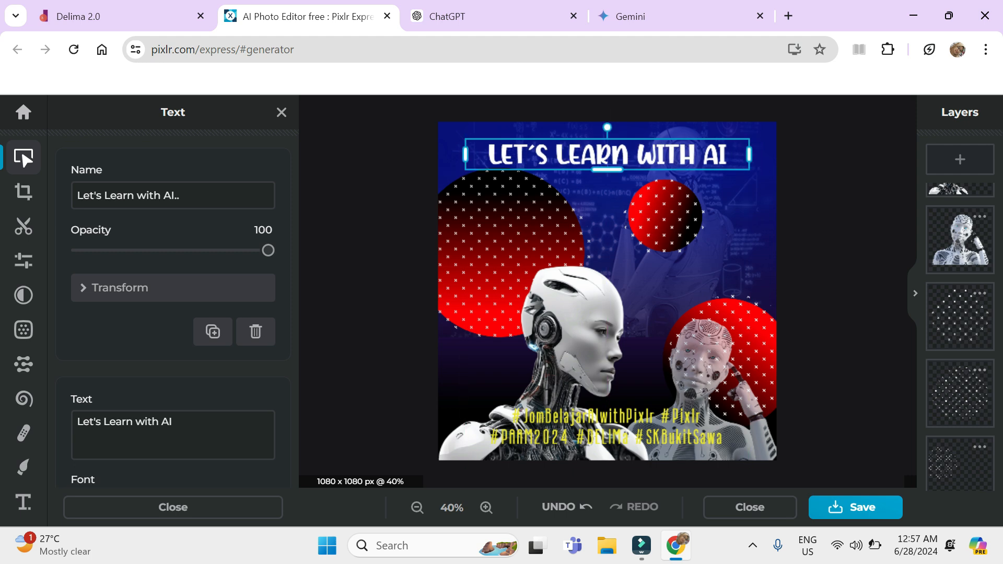
{"action": "left_click_drag", "start_coordinate": [606, 427], "coordinate": [607, 225]}
{"action": "double_click", "coordinate": [606, 225]}
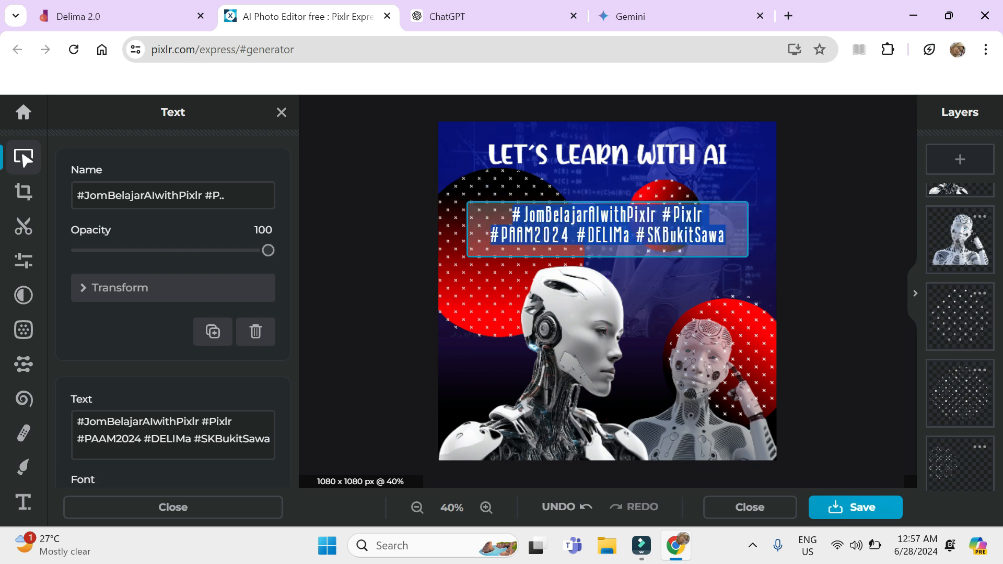
{"action": "left_click", "coordinate": [369, 245]}
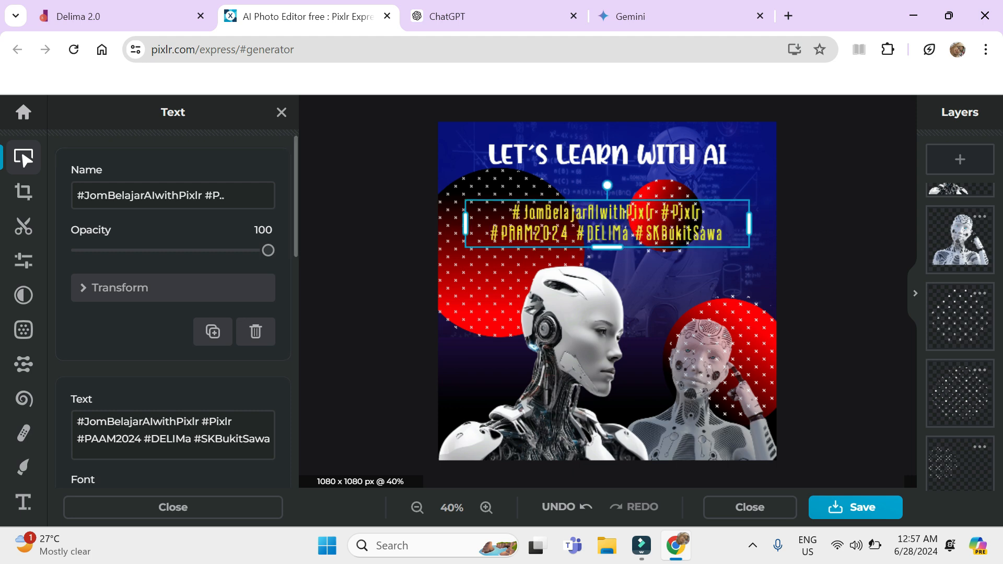
Change the hashtags text fill to bright green, #0FF907
{"action": "scroll", "coordinate": [173, 313], "scroll_direction": "down", "scroll_amount": 5}
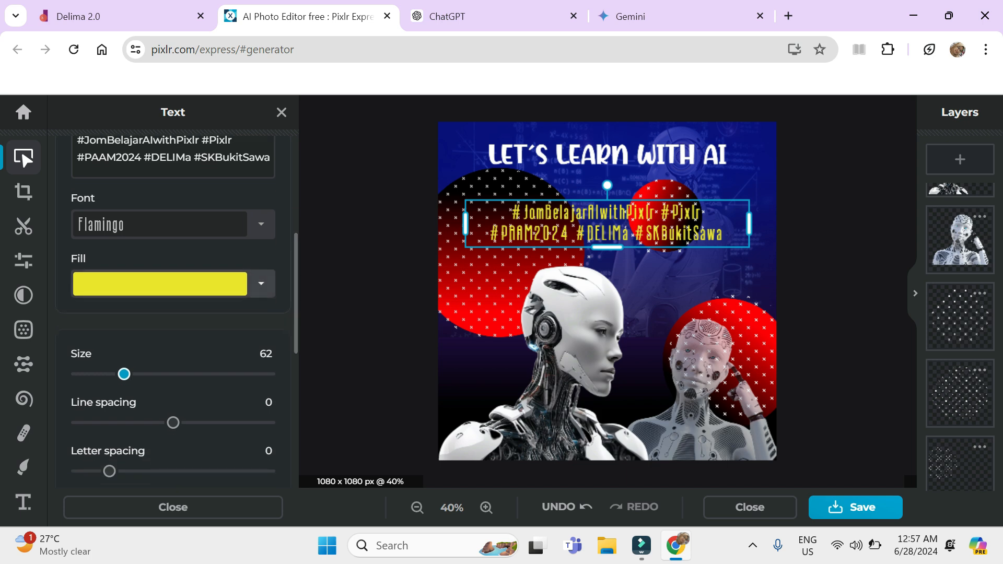
{"action": "left_click", "coordinate": [262, 284]}
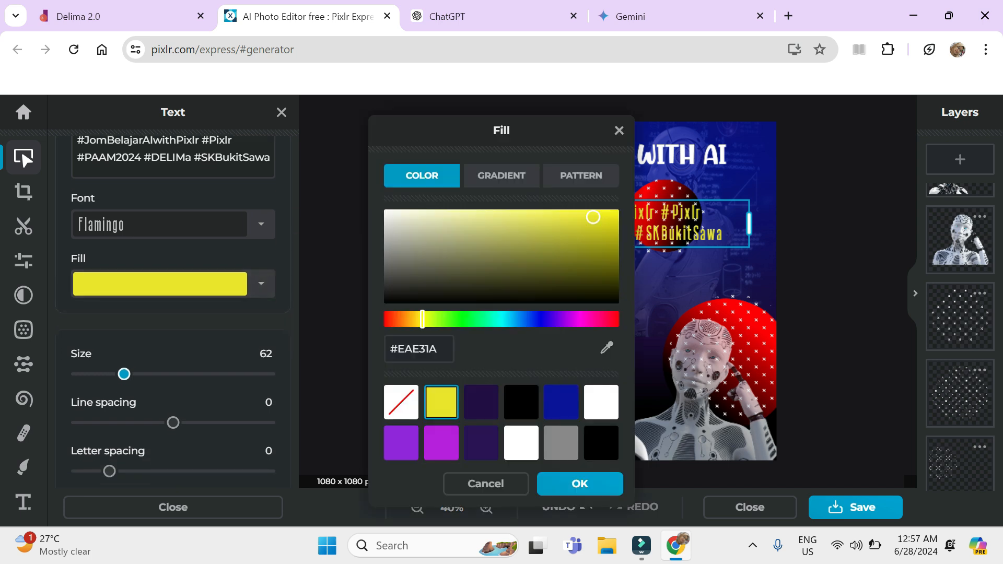
{"action": "left_click", "coordinate": [600, 402]}
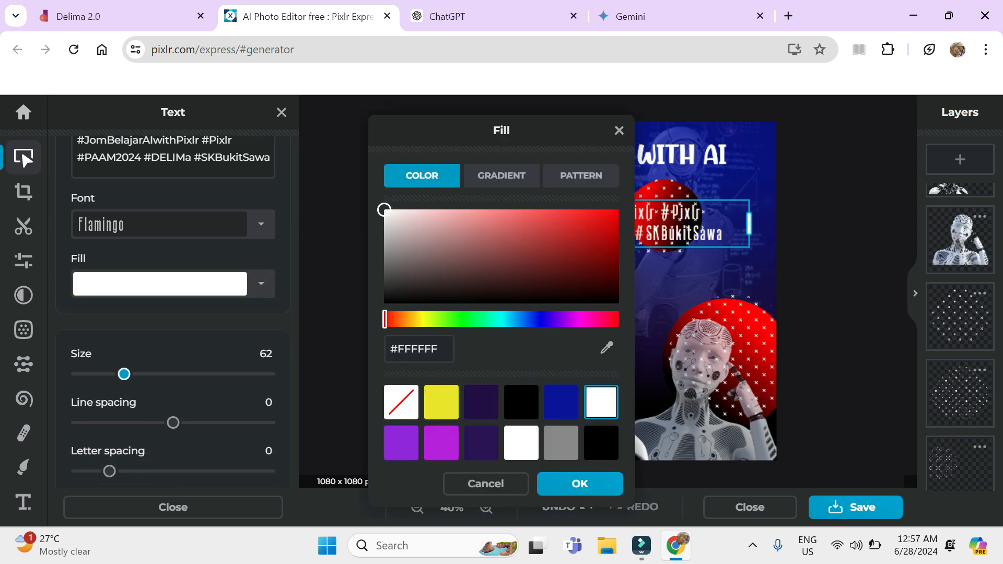
{"action": "left_click", "coordinate": [600, 443]}
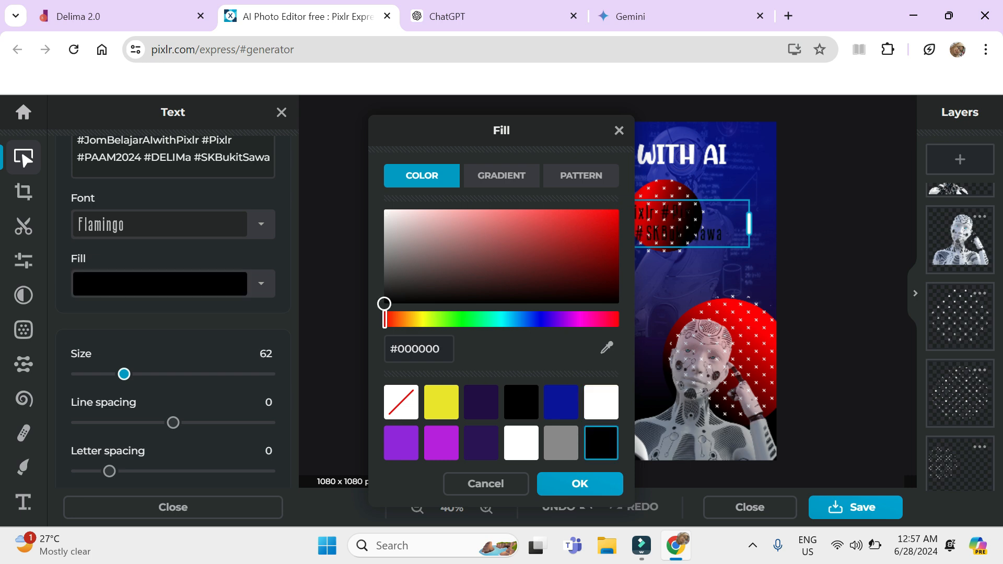
{"action": "left_click", "coordinate": [507, 320]}
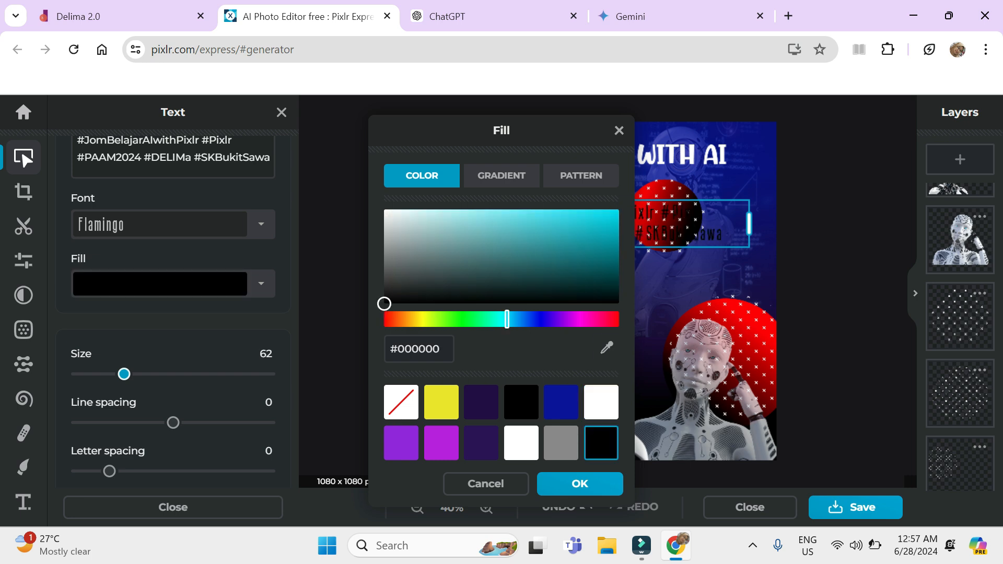
{"action": "left_click", "coordinate": [461, 319]}
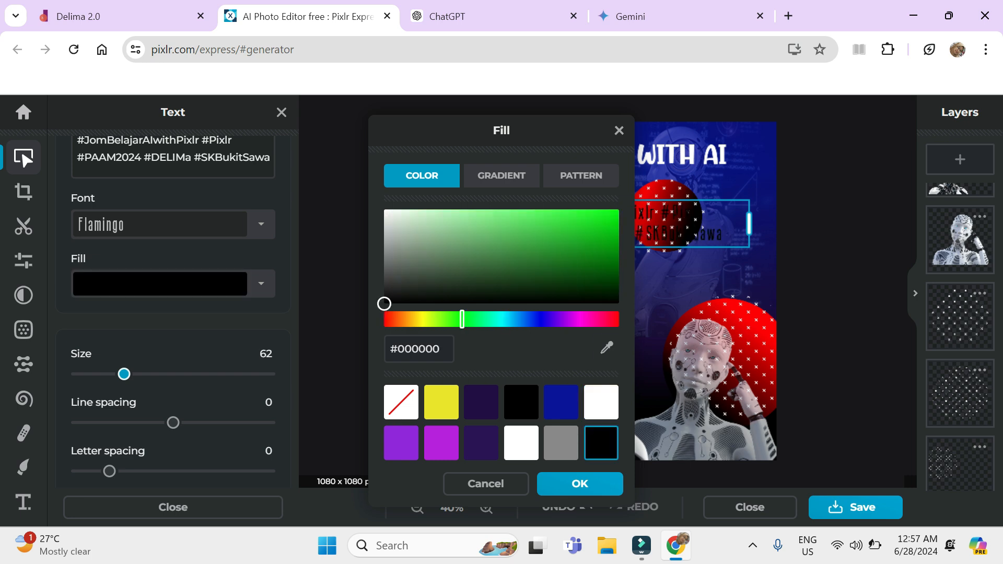
{"action": "left_click", "coordinate": [612, 212]}
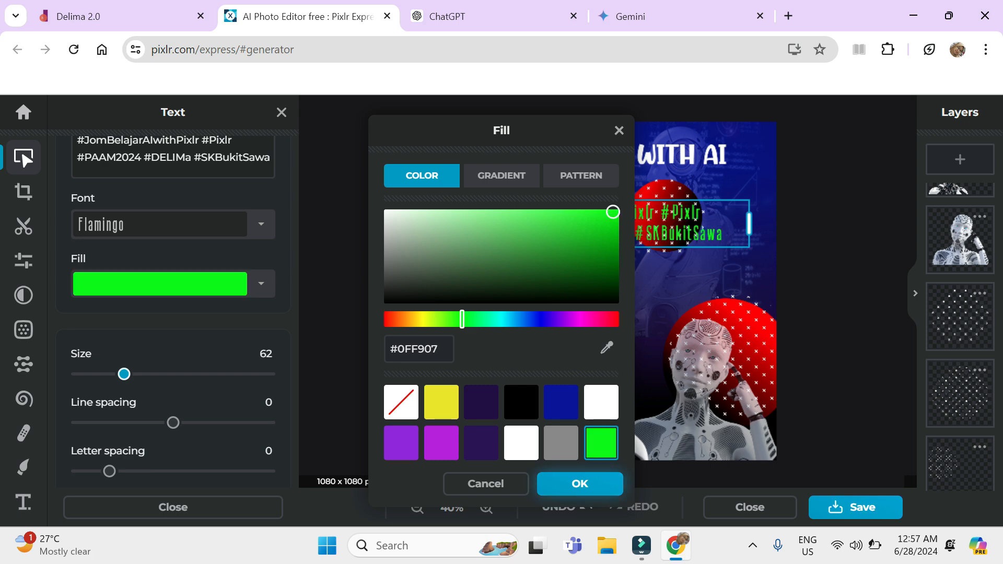
{"action": "left_click", "coordinate": [580, 483]}
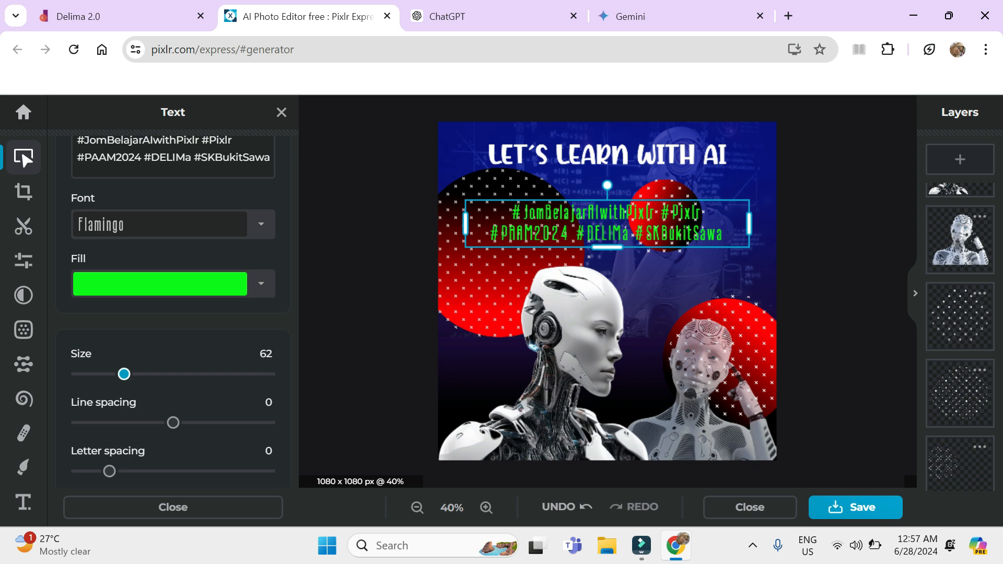
Fill the "Let's Learn with AI" title with the linear white-to-green gradient preset, then deselect the text and close its settings
{"action": "left_click", "coordinate": [640, 157]}
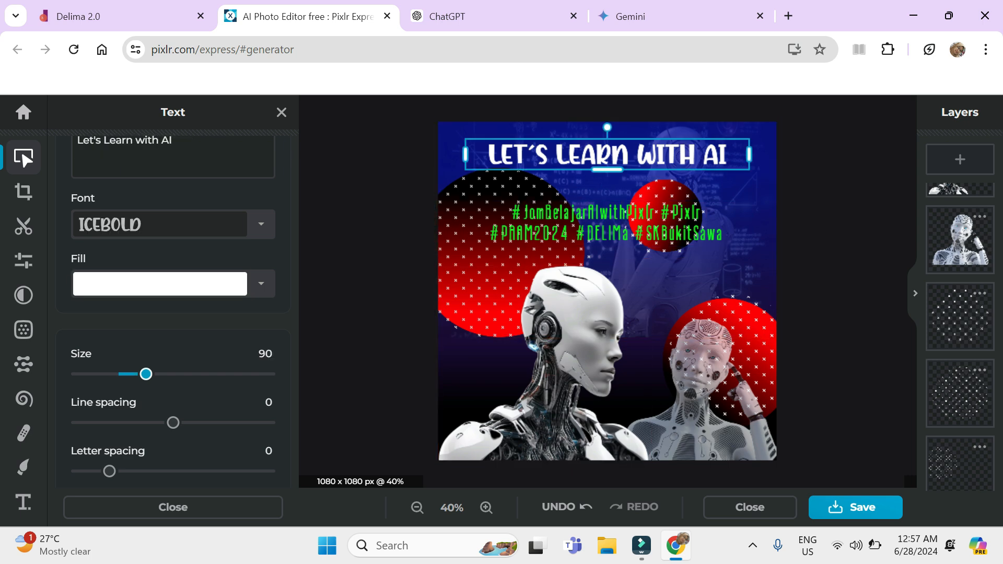
{"action": "left_click", "coordinate": [260, 283]}
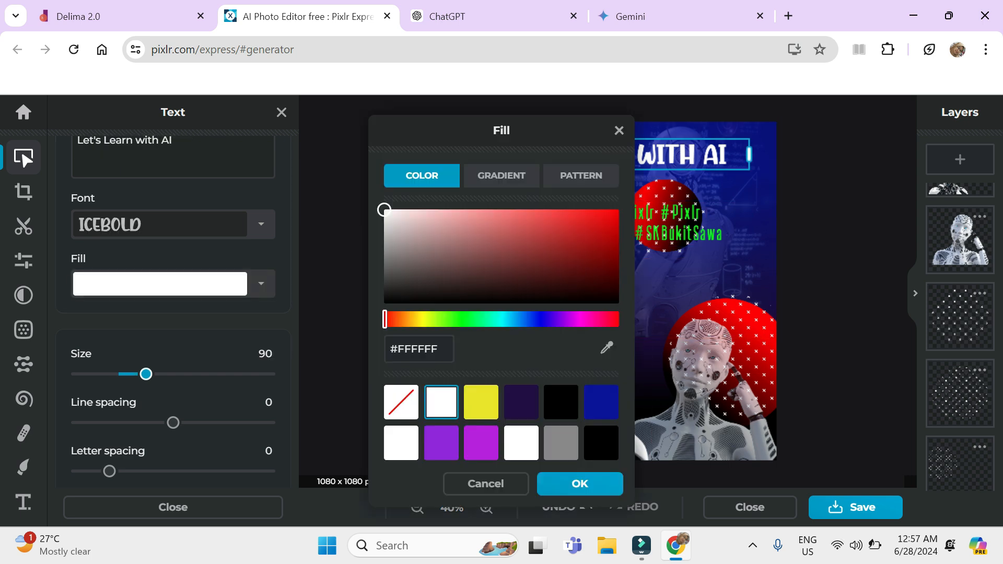
{"action": "left_click", "coordinate": [501, 176]}
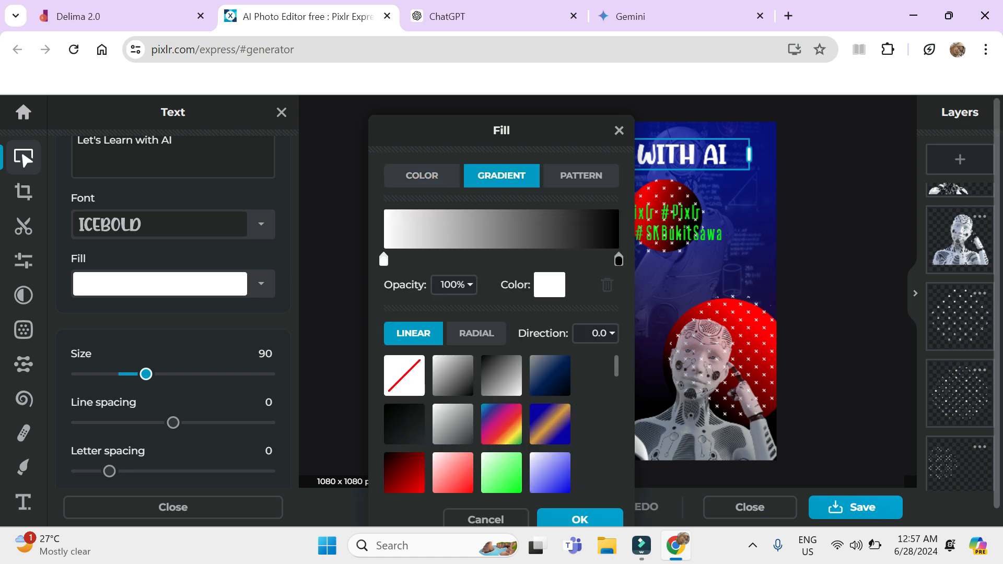
{"action": "left_click", "coordinate": [501, 473]}
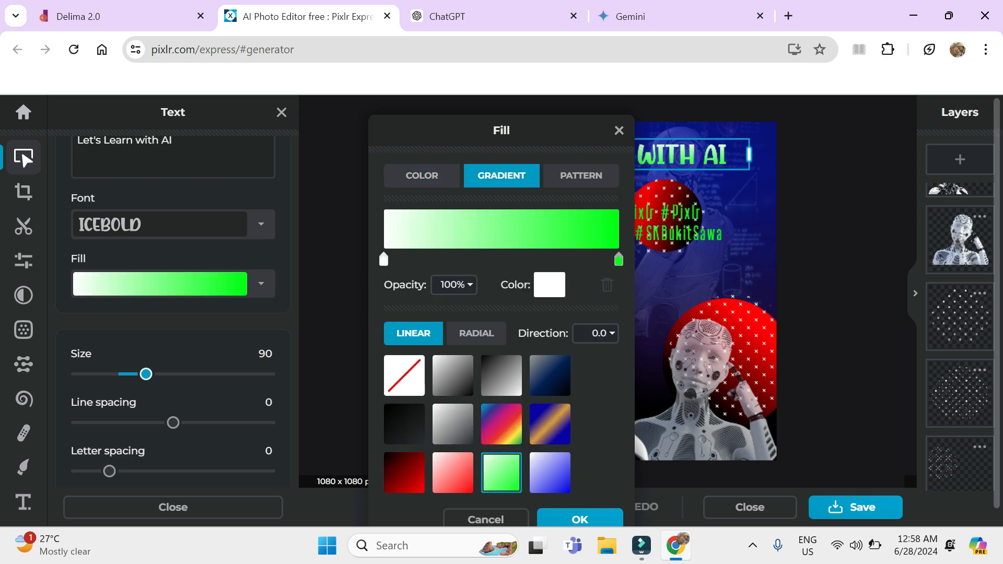
{"action": "left_click", "coordinate": [580, 518]}
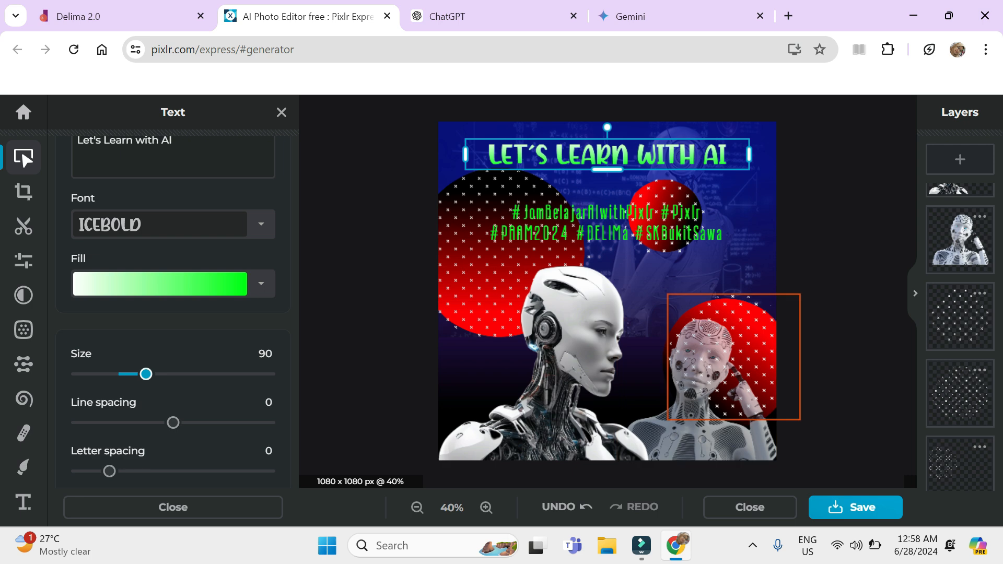
{"action": "left_click", "coordinate": [836, 372]}
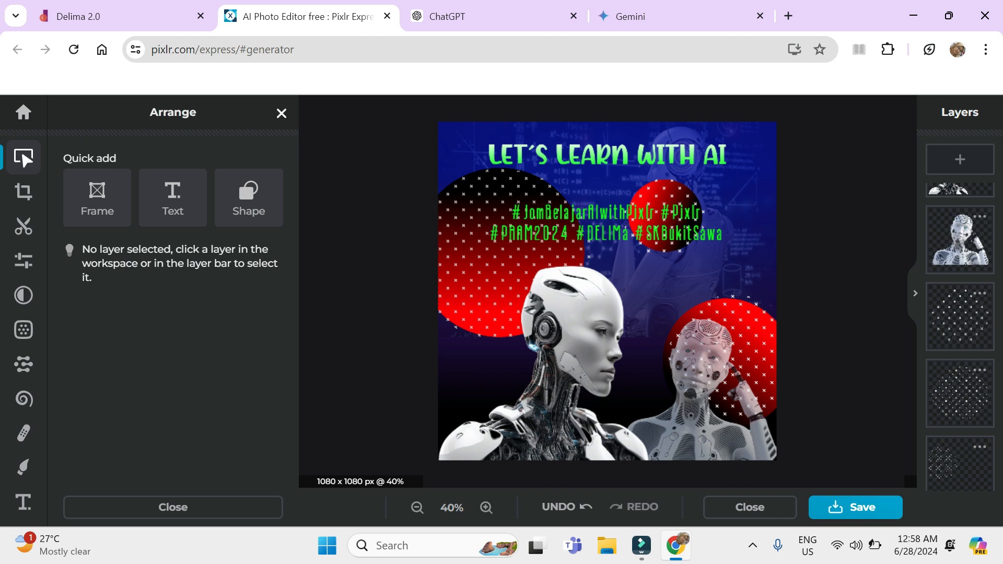
{"action": "left_click", "coordinate": [281, 113]}
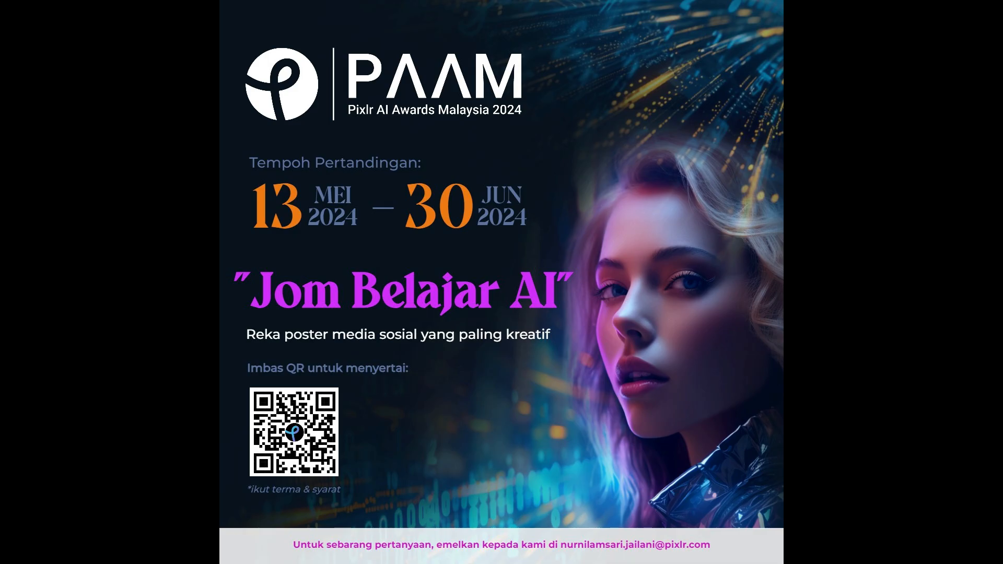